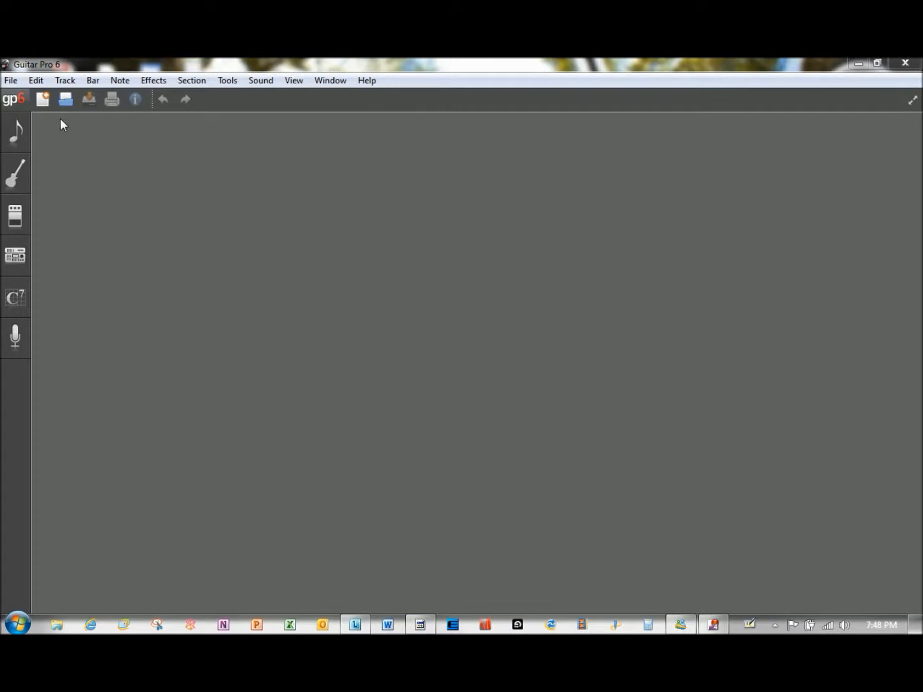
- Create a new score from the default Steel Guitar template, leaving its score information empty
{"action": "left_click", "coordinate": [11, 79]}
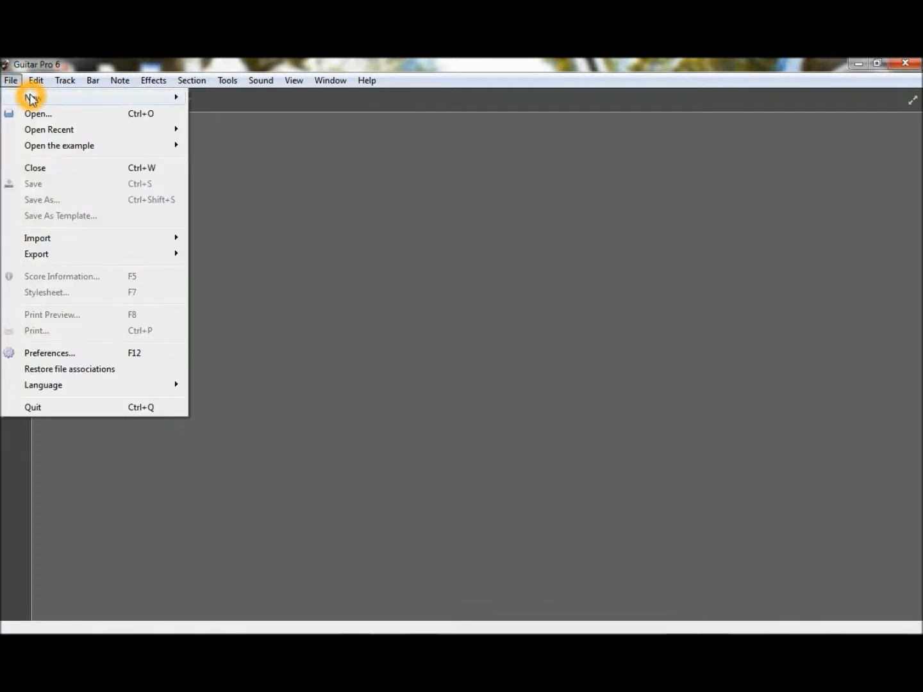
{"action": "mouse_move", "coordinate": [32, 100]}
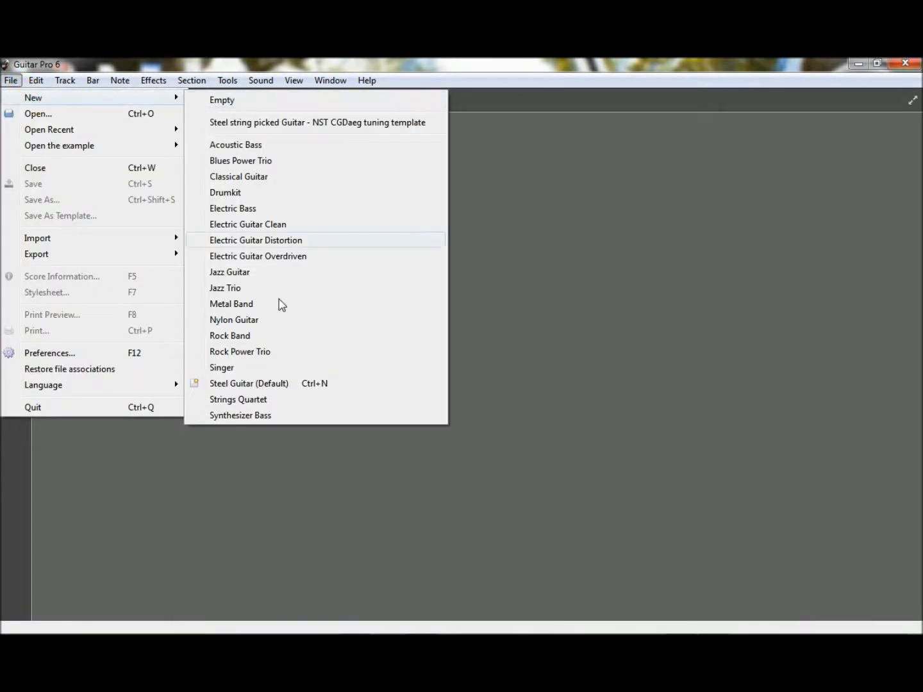
{"action": "left_click", "coordinate": [290, 384]}
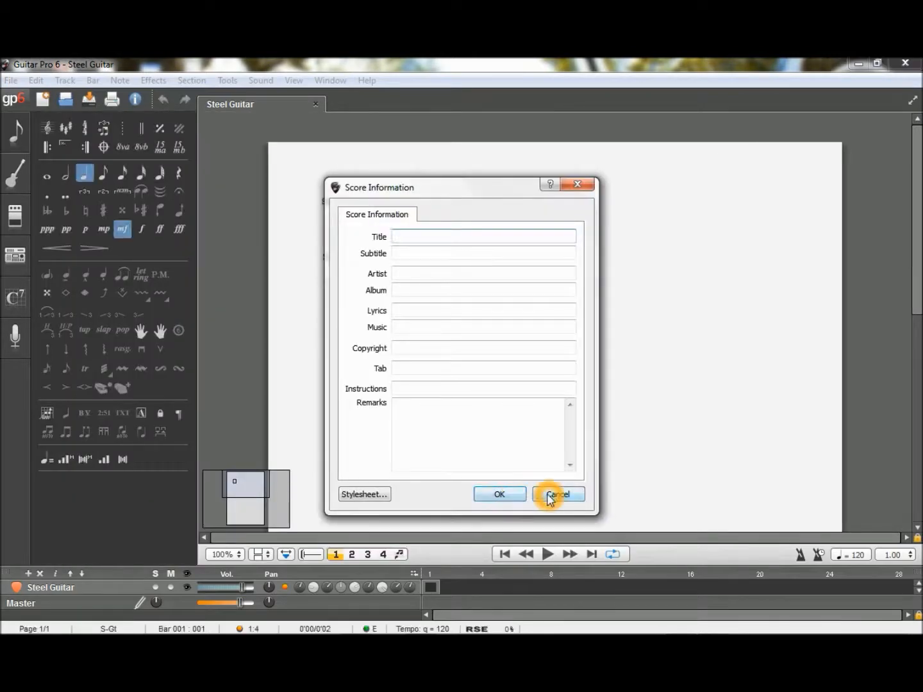
{"action": "left_click", "coordinate": [551, 494]}
- Set a custom 5/4 time signature for the first bar
{"action": "left_click", "coordinate": [5, 257]}
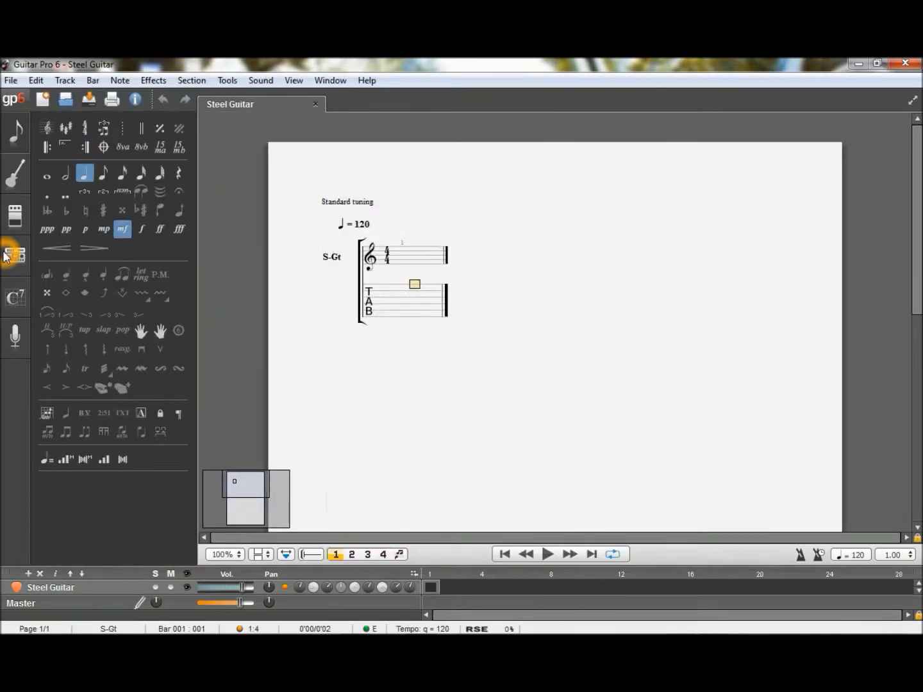
{"action": "left_click", "coordinate": [338, 227]}
{"action": "right_click", "coordinate": [345, 225]}
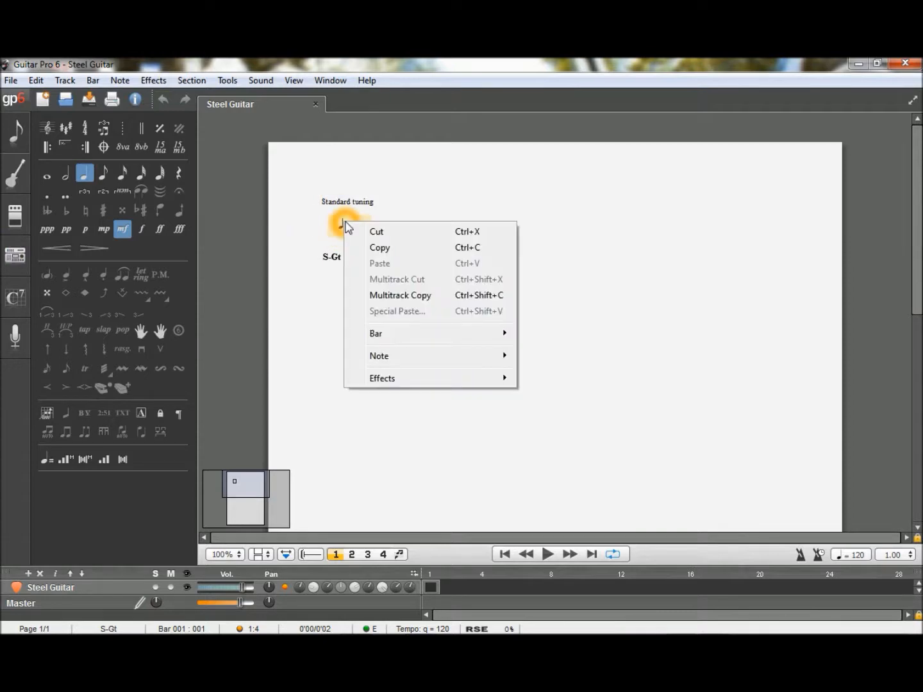
{"action": "left_click", "coordinate": [396, 355]}
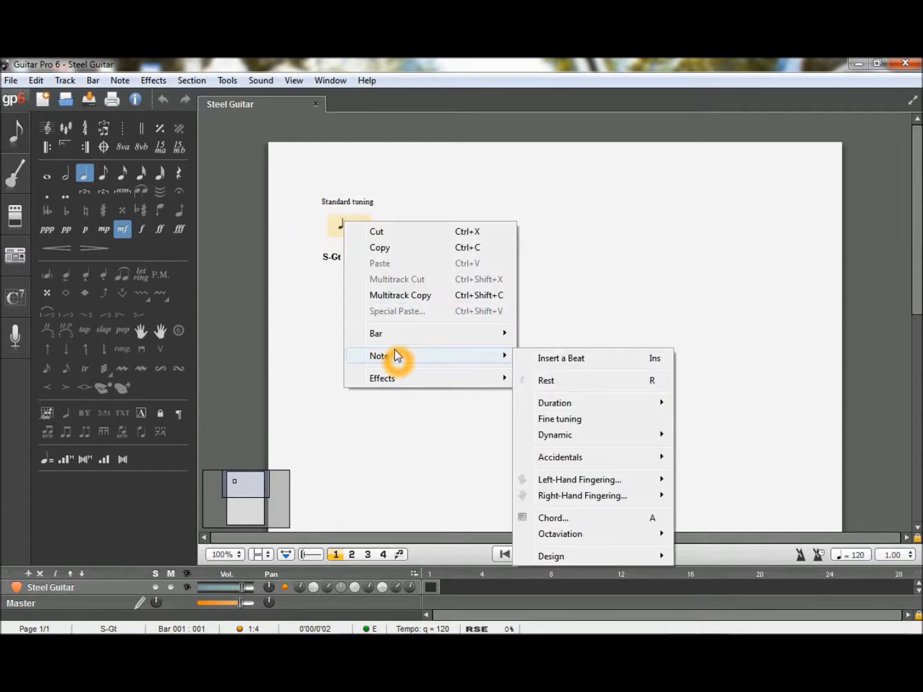
{"action": "left_click", "coordinate": [396, 334]}
{"action": "left_click", "coordinate": [552, 378]}
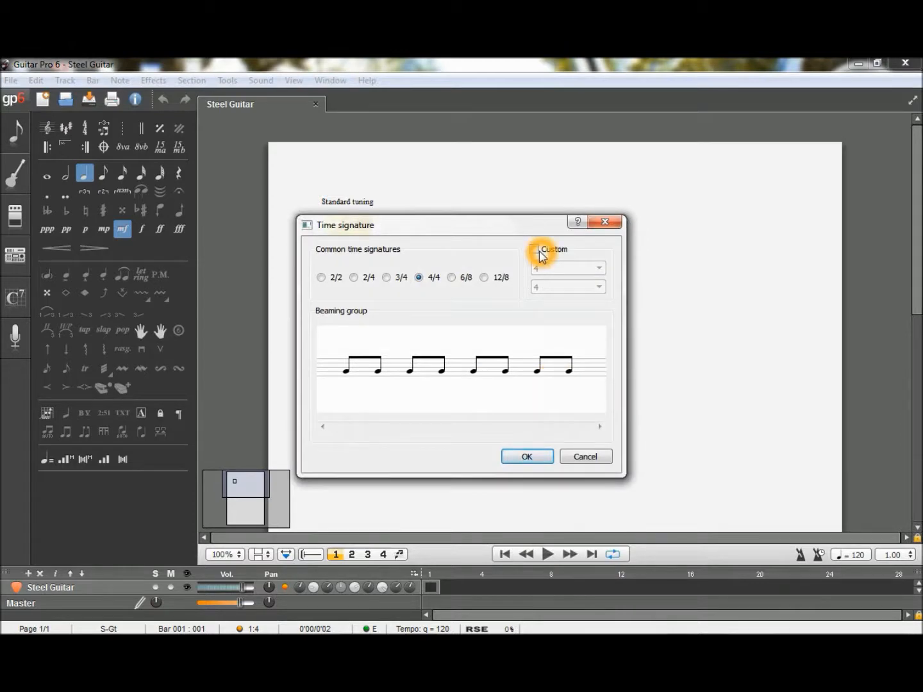
{"action": "left_click", "coordinate": [535, 249]}
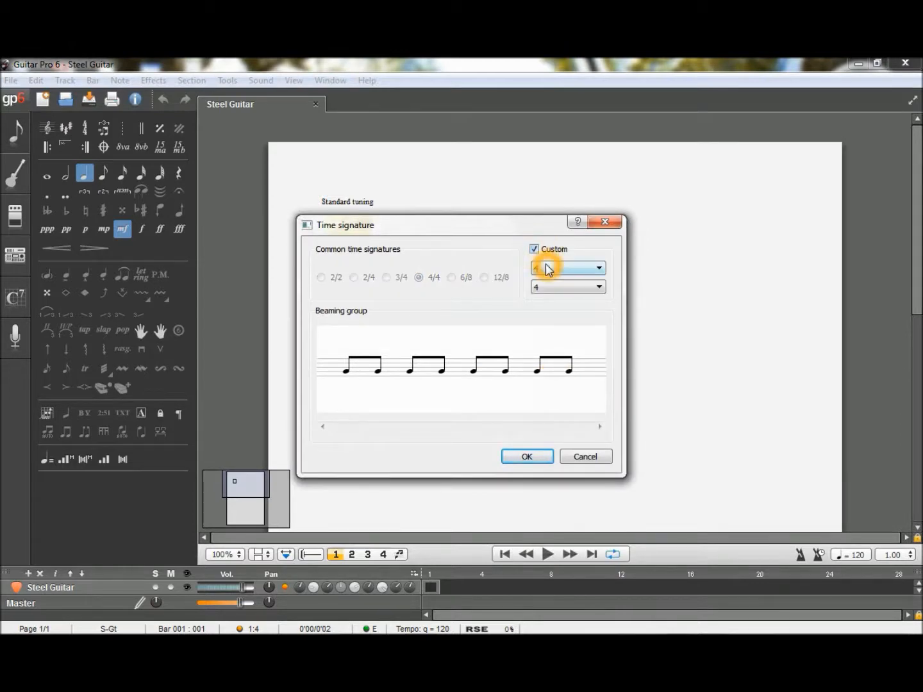
{"action": "left_click", "coordinate": [545, 269]}
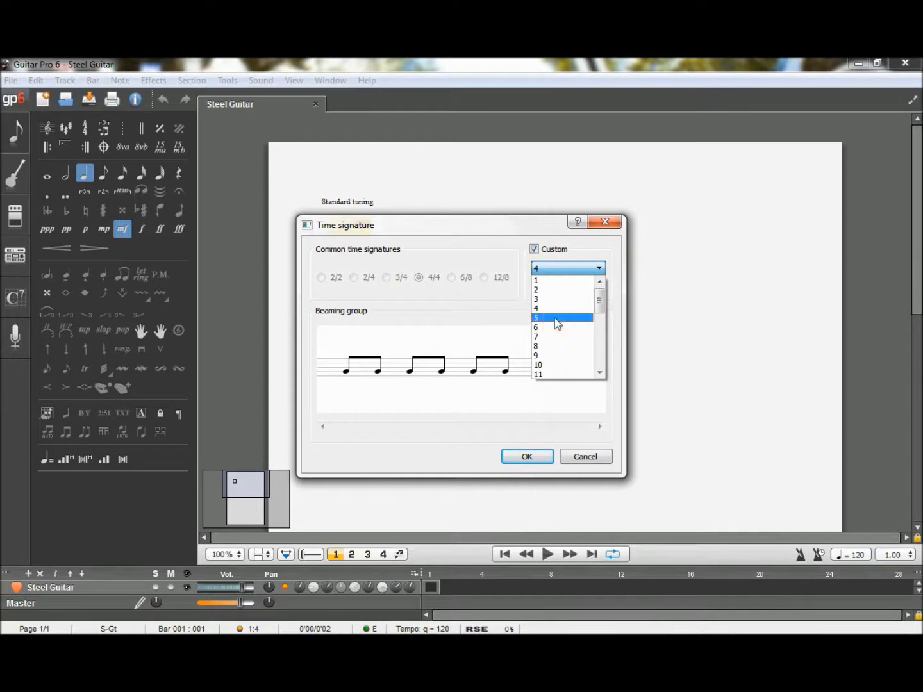
{"action": "left_click", "coordinate": [557, 327]}
{"action": "left_click", "coordinate": [540, 458]}
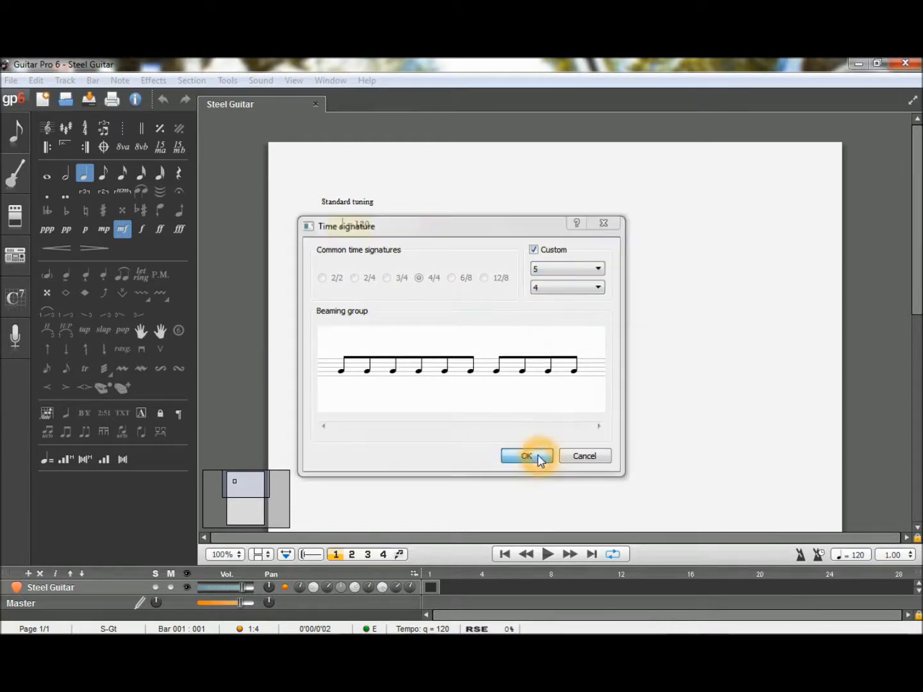
{"action": "left_click", "coordinate": [108, 283]}
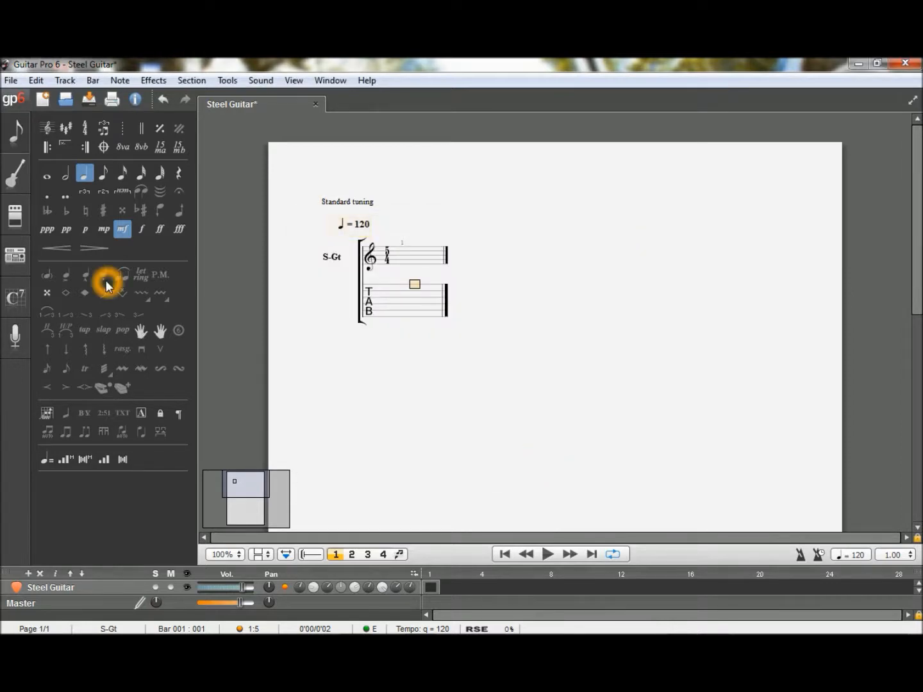
- Lower the track's sixth string to C2 and its fifth string to G2
{"action": "left_click", "coordinate": [15, 173]}
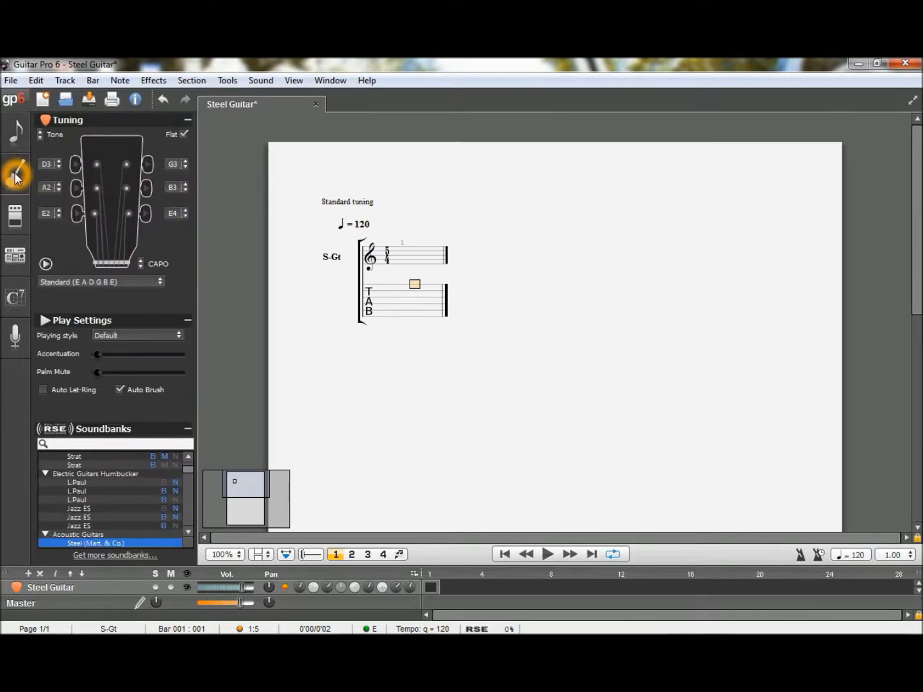
{"action": "left_click", "coordinate": [57, 222]}
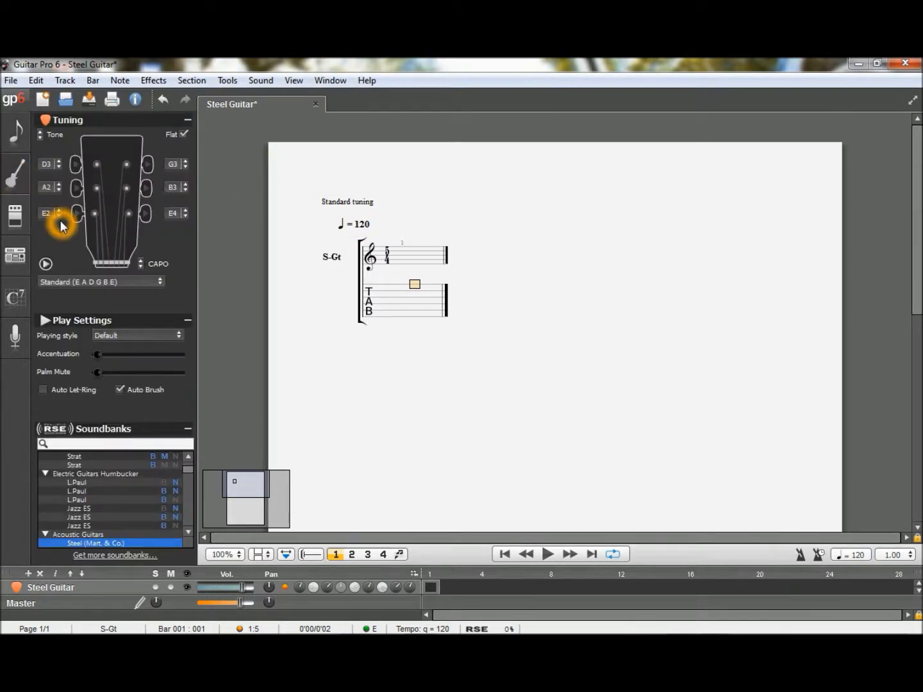
{"action": "left_click", "coordinate": [56, 220]}
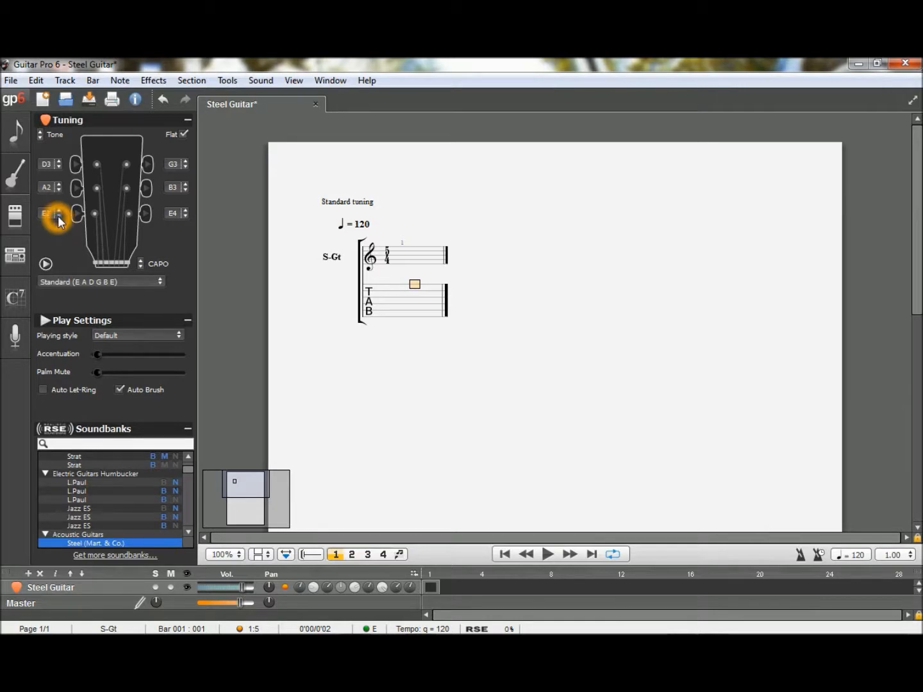
{"action": "left_click", "coordinate": [59, 220]}
{"action": "left_click", "coordinate": [57, 220]}
{"action": "left_click", "coordinate": [58, 220]}
{"action": "left_click", "coordinate": [58, 220]}
{"action": "left_click", "coordinate": [59, 190]}
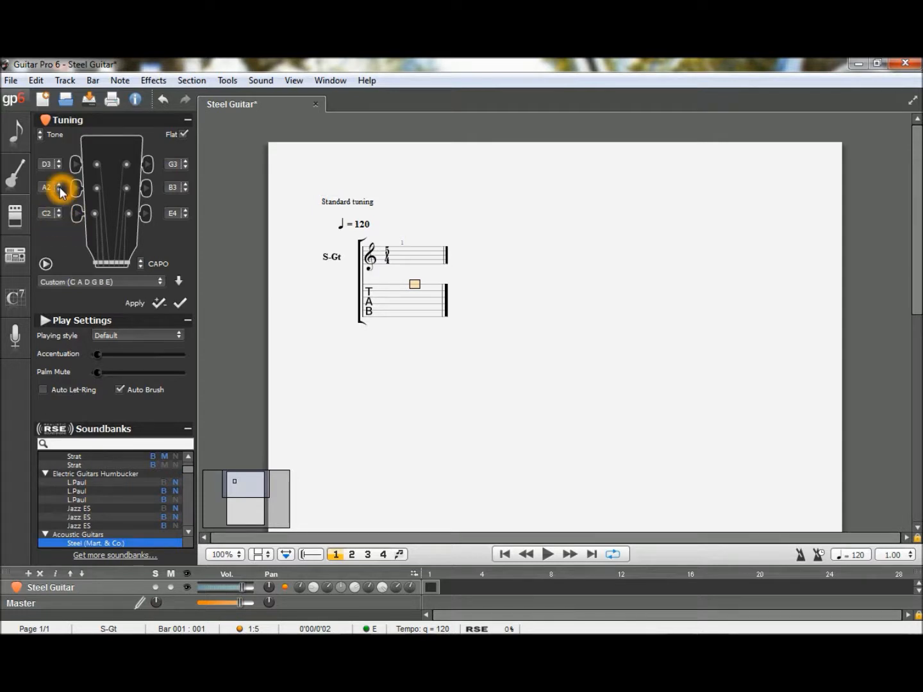
{"action": "left_click", "coordinate": [58, 190]}
{"action": "left_click", "coordinate": [60, 191]}
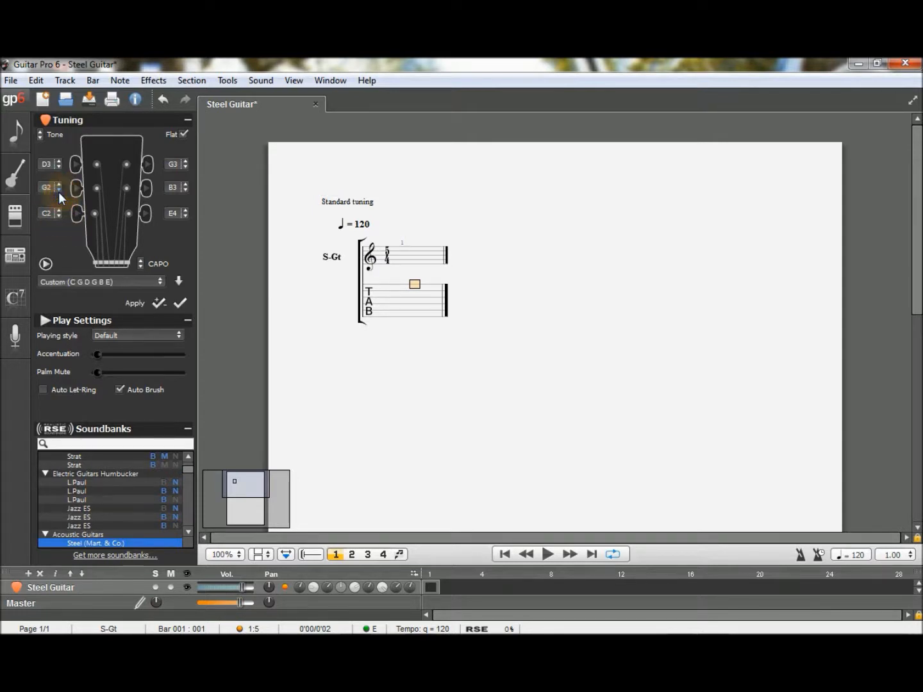
- Raise the third string to A3, the second to E4 and the first to G4, and apply the tuning to the track
{"action": "left_click", "coordinate": [187, 162]}
{"action": "left_click", "coordinate": [186, 162]}
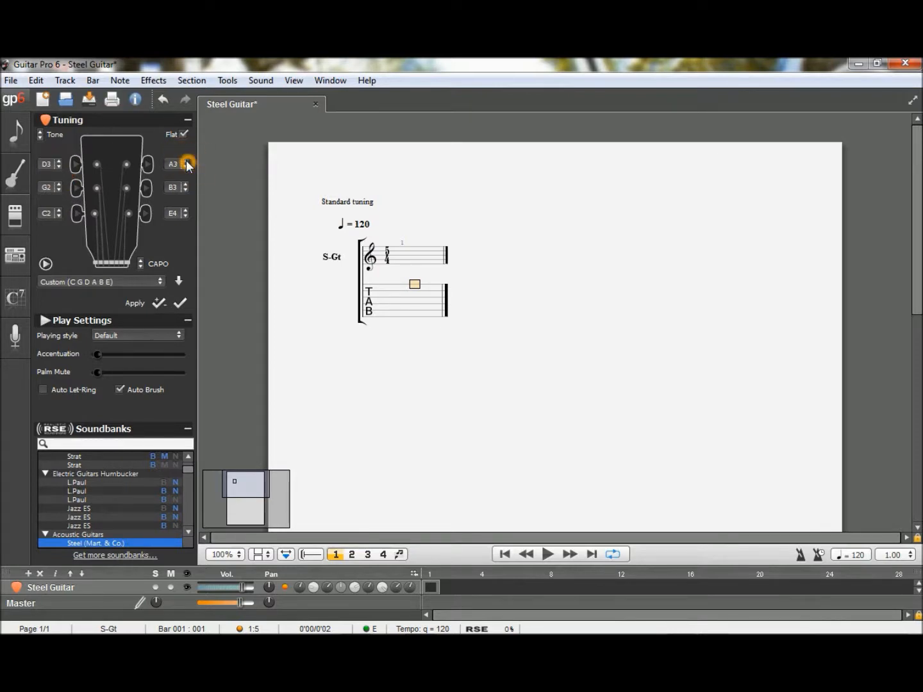
{"action": "left_click", "coordinate": [187, 184]}
{"action": "left_click", "coordinate": [186, 183]}
{"action": "left_click", "coordinate": [187, 184]}
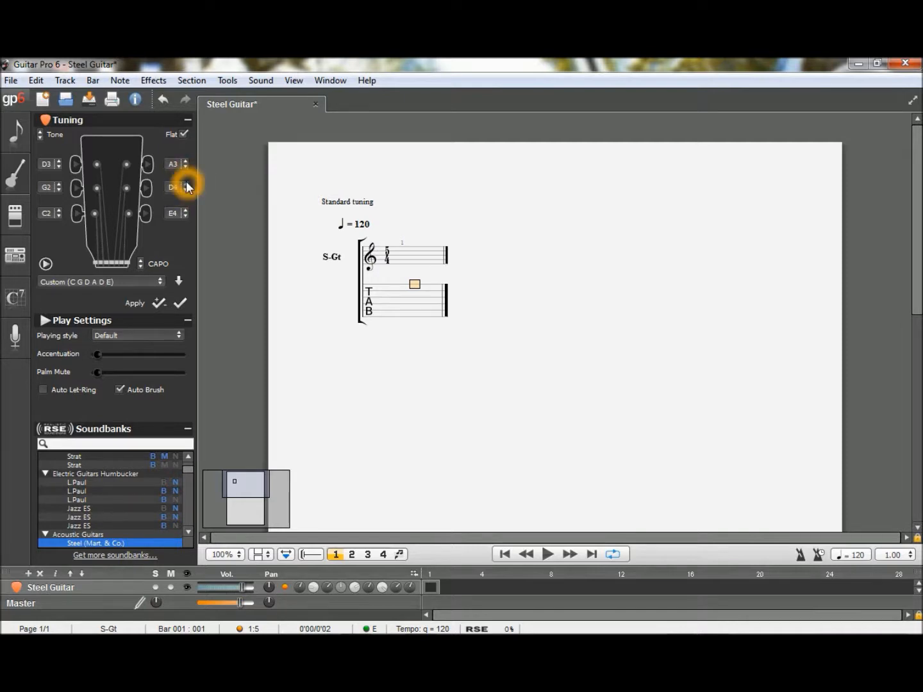
{"action": "left_click", "coordinate": [186, 184]}
{"action": "left_click", "coordinate": [186, 184]}
{"action": "left_click", "coordinate": [187, 213]}
{"action": "left_click", "coordinate": [187, 214]}
{"action": "left_click", "coordinate": [187, 213]}
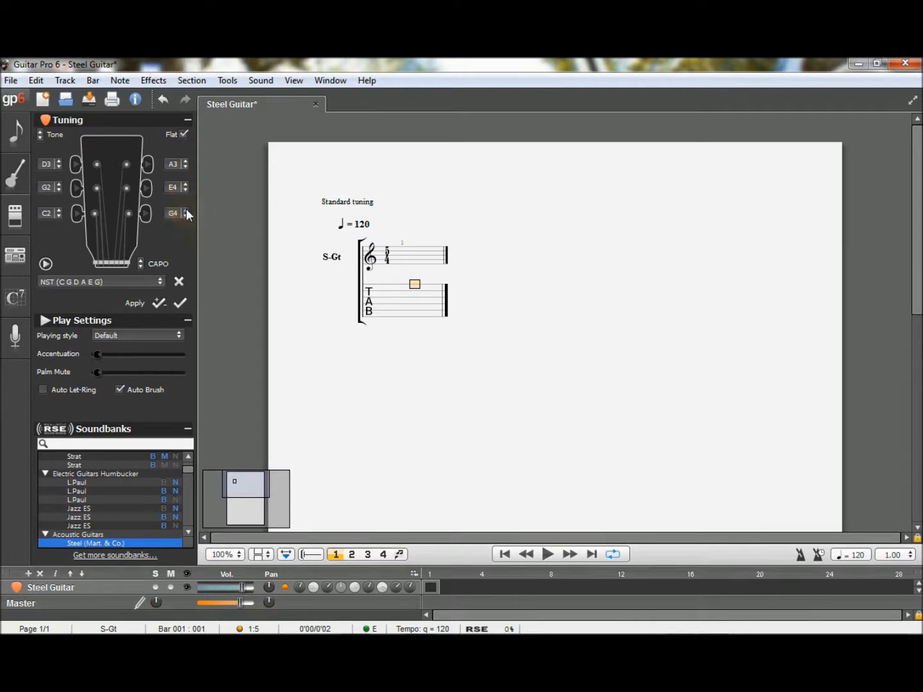
{"action": "left_click", "coordinate": [181, 303]}
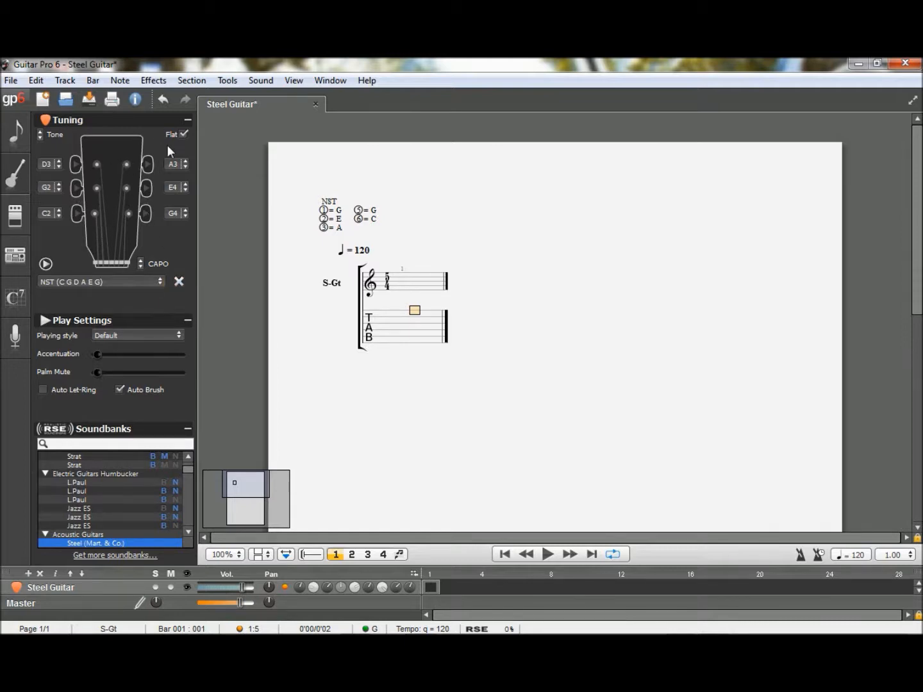
- Remove the saved NST tuning preset and save the C G D A E G tuning as NST-C-Pentatonic
{"action": "left_click", "coordinate": [179, 281]}
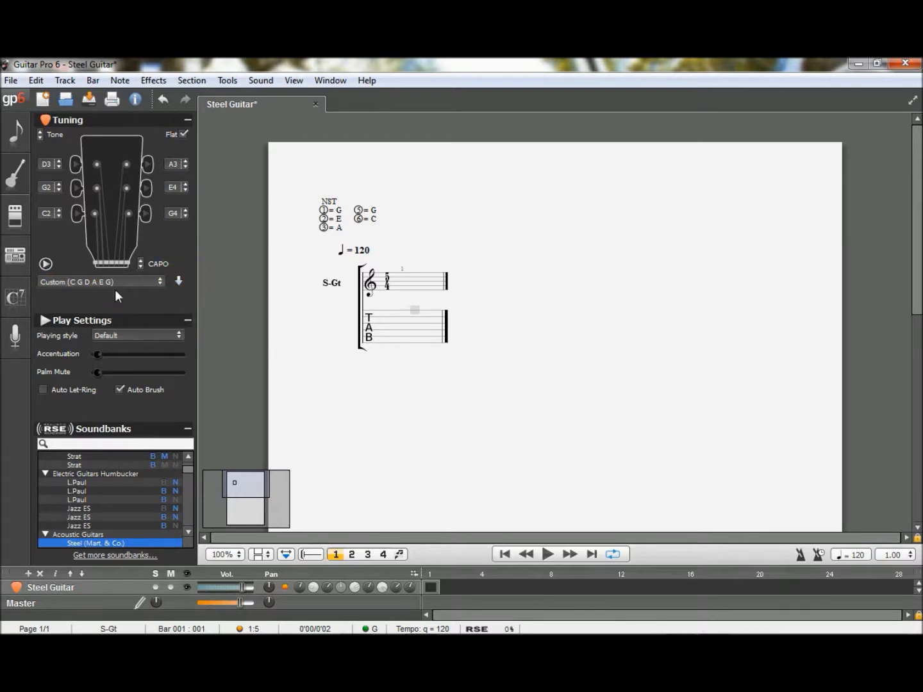
{"action": "left_click", "coordinate": [179, 280]}
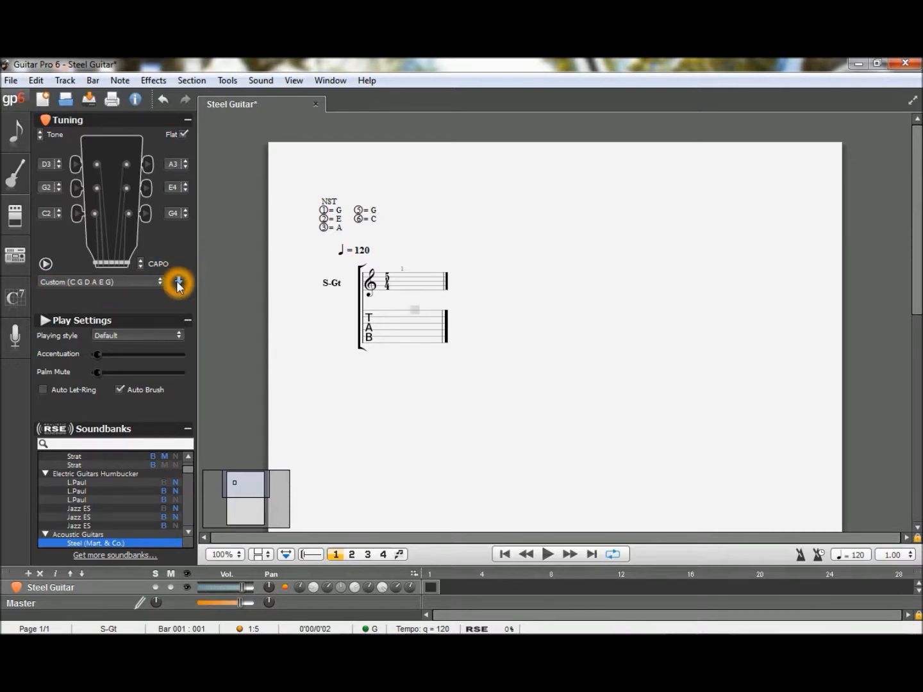
{"action": "left_click", "coordinate": [457, 348]}
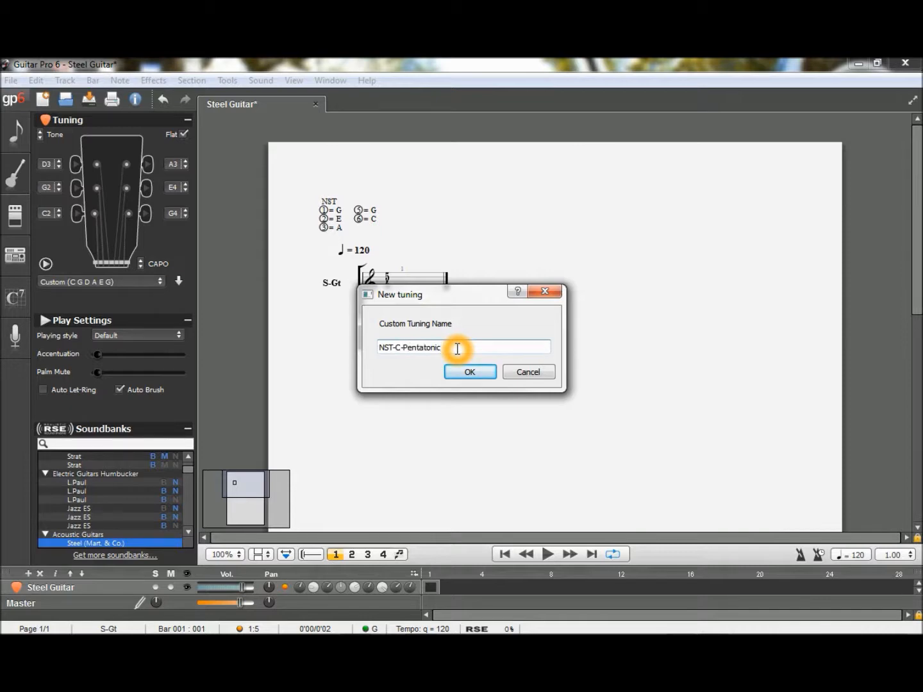
{"action": "left_click", "coordinate": [461, 373]}
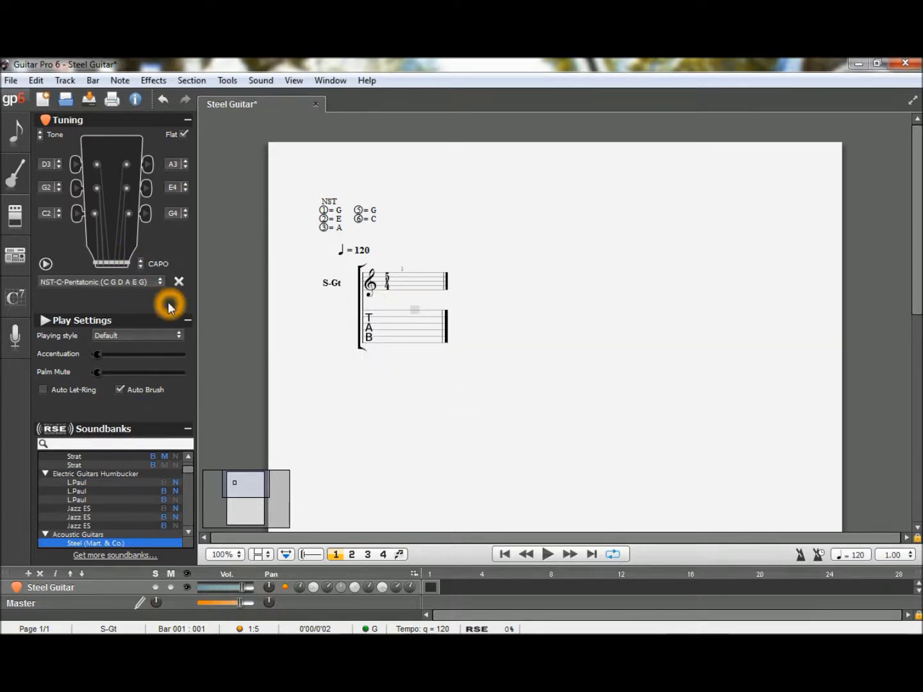
- Set the playing style to StringedPick, raise the accentuation slightly and enable Auto Let-Ring
{"action": "left_click", "coordinate": [129, 337]}
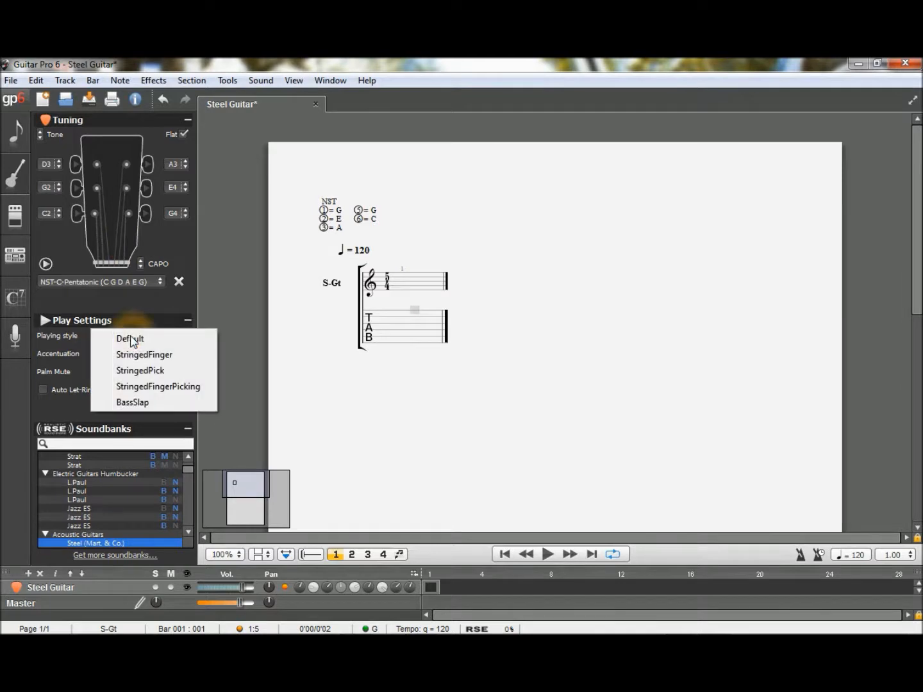
{"action": "left_click", "coordinate": [137, 371]}
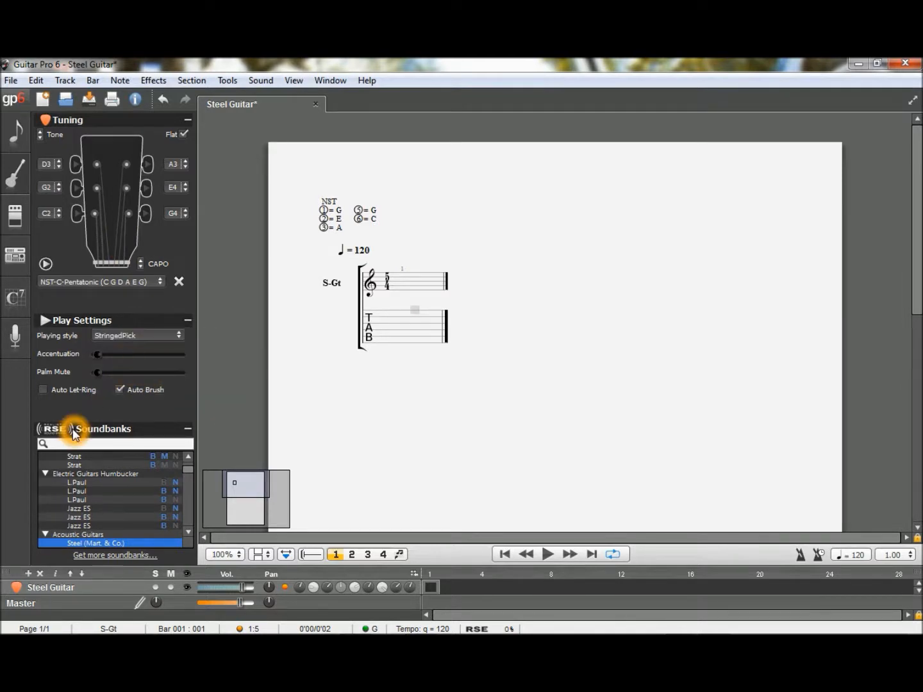
{"action": "left_click_drag", "start_coordinate": [99, 355], "coordinate": [109, 352]}
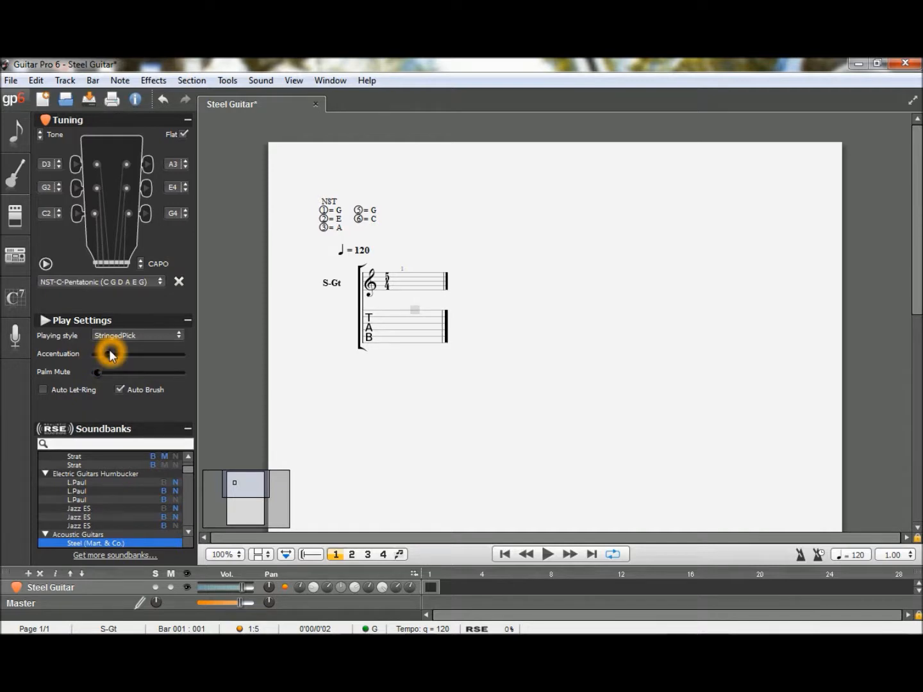
{"action": "left_click", "coordinate": [43, 390]}
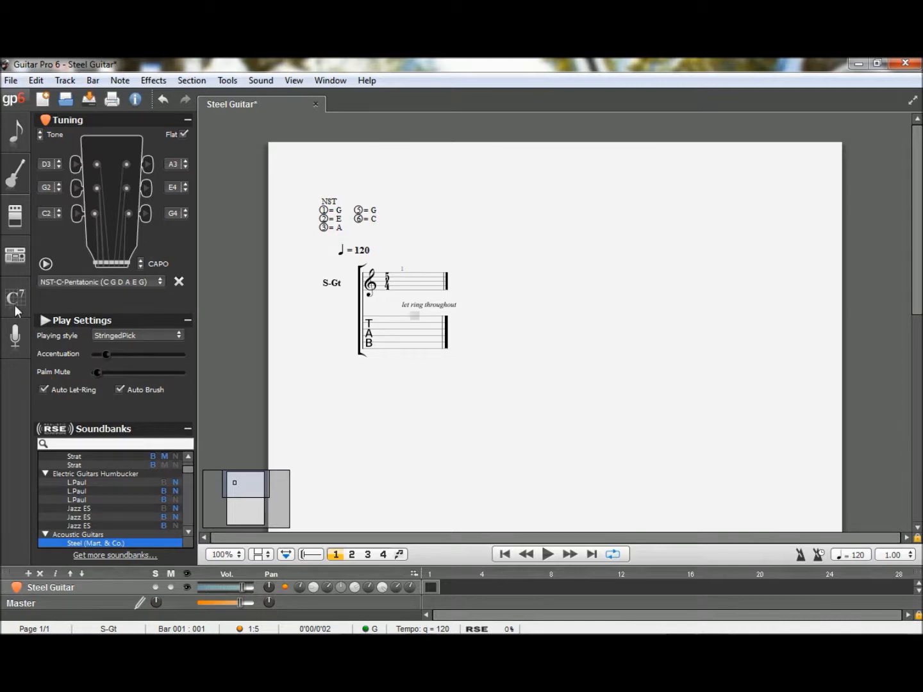
- Start adding a chord diagram to the track and choose C as the root with the major type
{"action": "left_click", "coordinate": [15, 302]}
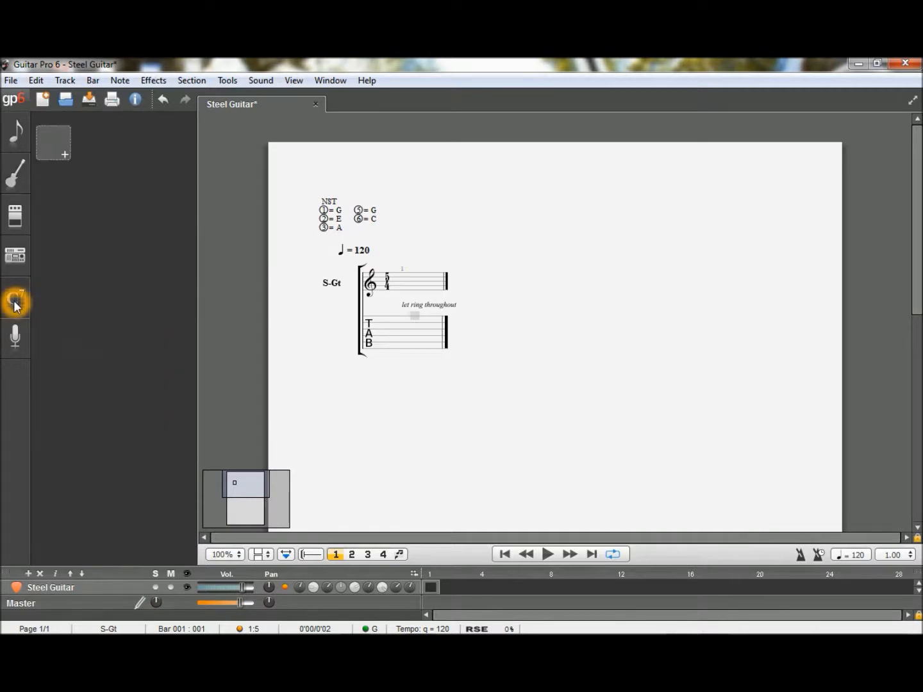
{"action": "left_click", "coordinate": [50, 150]}
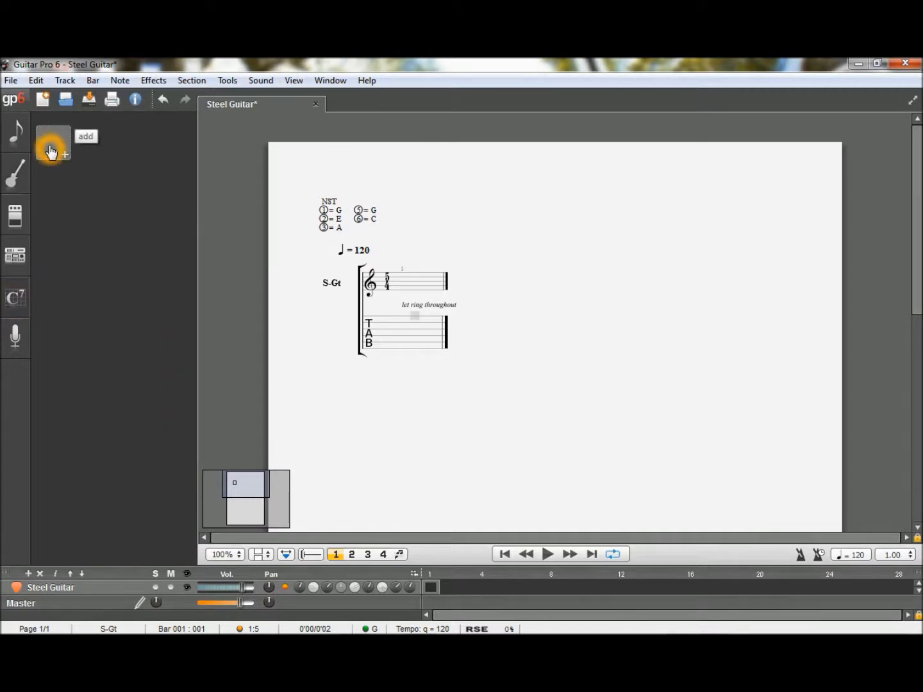
{"action": "left_click", "coordinate": [51, 152]}
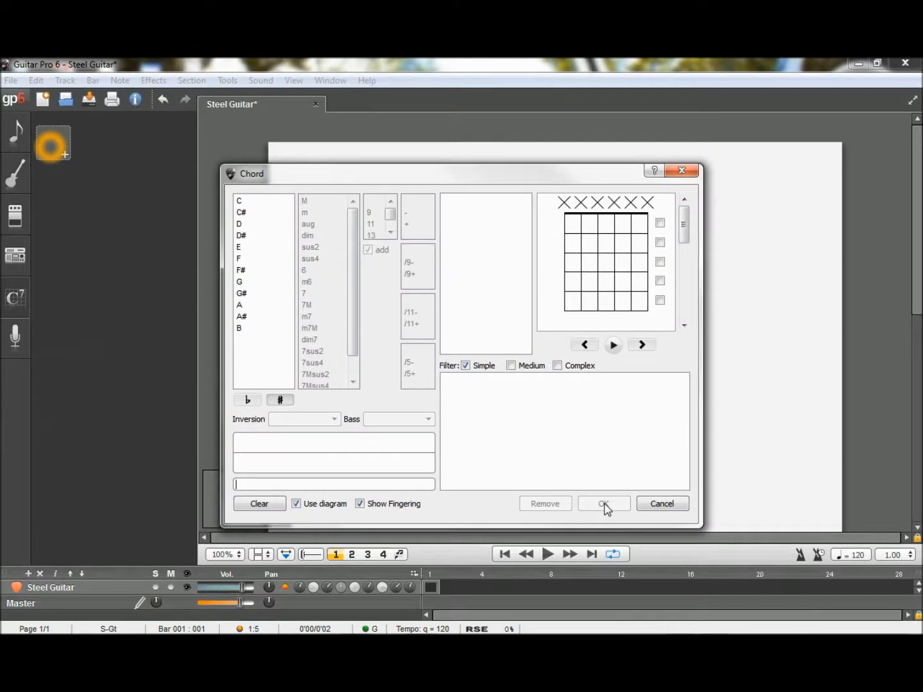
{"action": "left_click", "coordinate": [407, 309]}
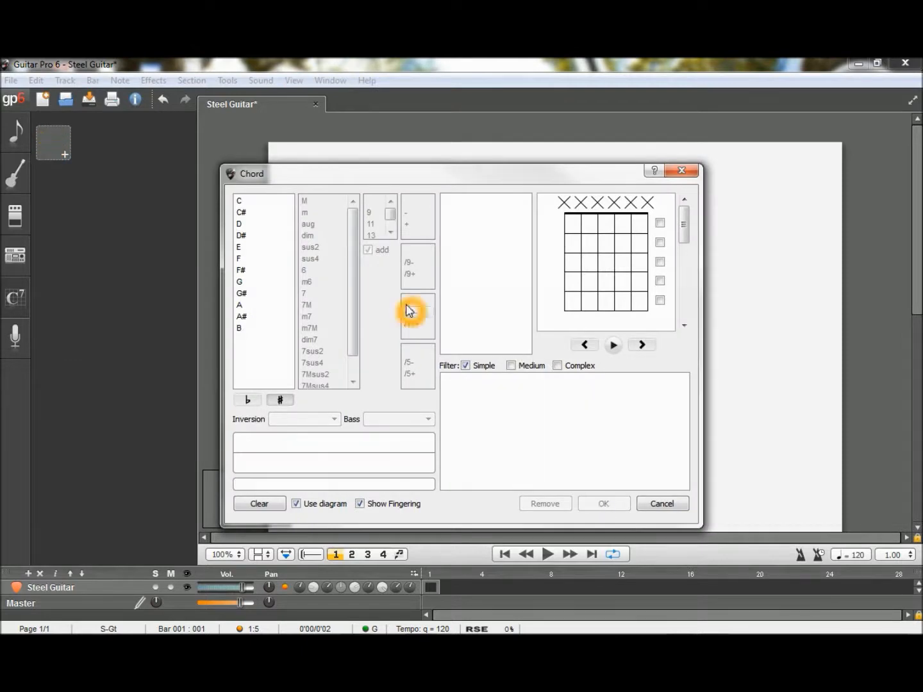
{"action": "left_click", "coordinate": [264, 202]}
{"action": "left_click", "coordinate": [305, 202]}
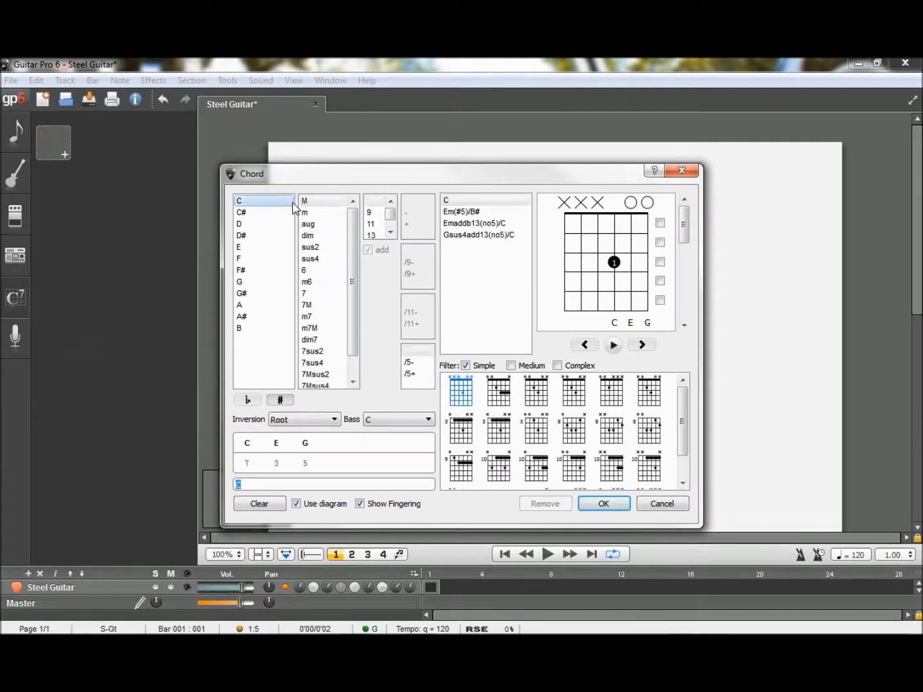
- Include medium and complex voicings and choose the six-string C voicing with the notes C G E C E C
{"action": "left_click", "coordinate": [510, 366]}
{"action": "left_click", "coordinate": [556, 365]}
{"action": "left_click", "coordinate": [683, 394]}
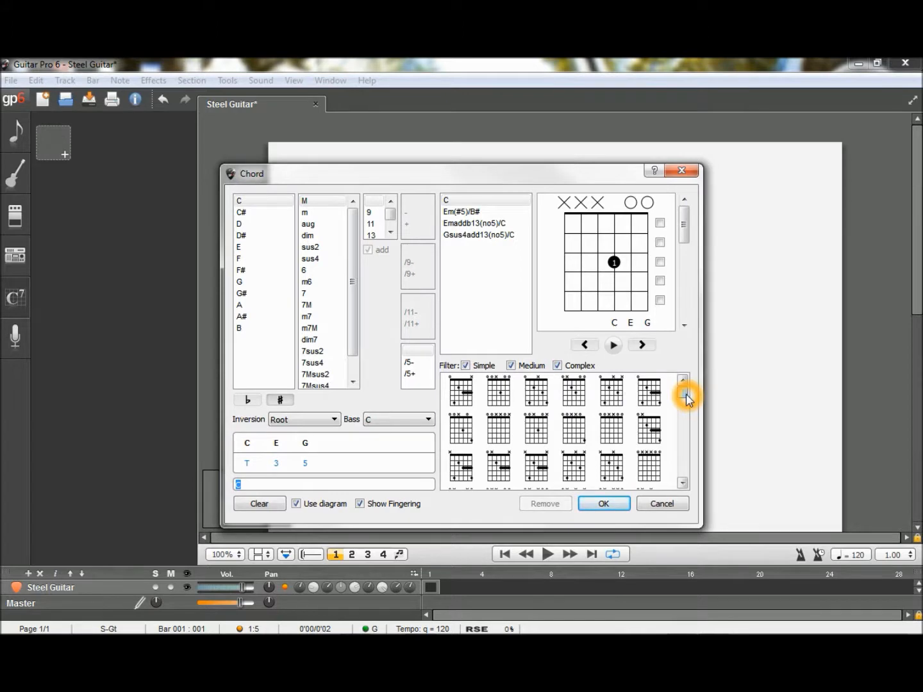
{"action": "left_click", "coordinate": [683, 484]}
{"action": "left_click", "coordinate": [683, 485]}
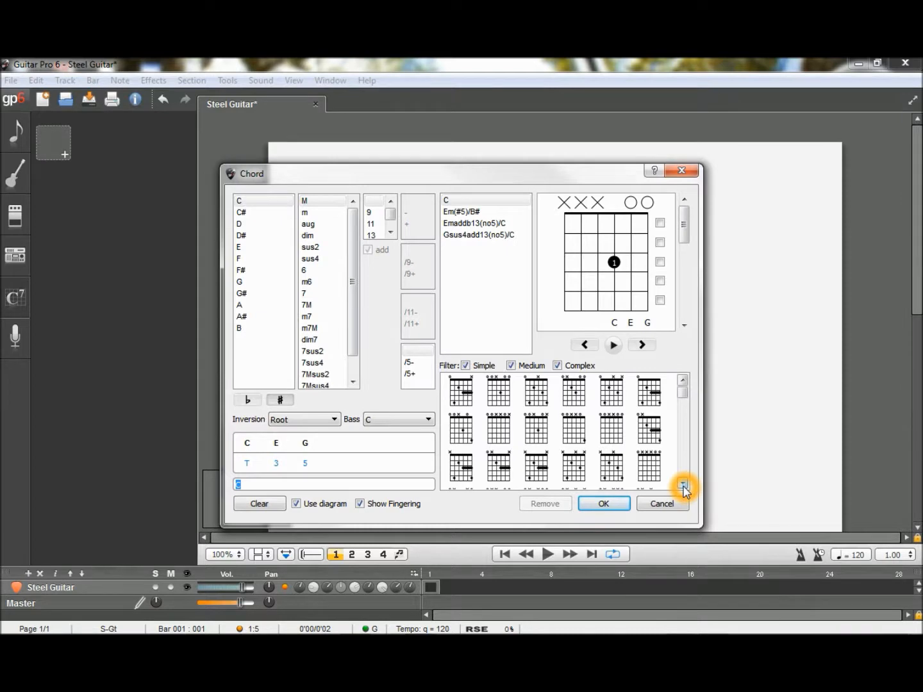
{"action": "left_click", "coordinate": [683, 485]}
{"action": "left_click", "coordinate": [684, 485]}
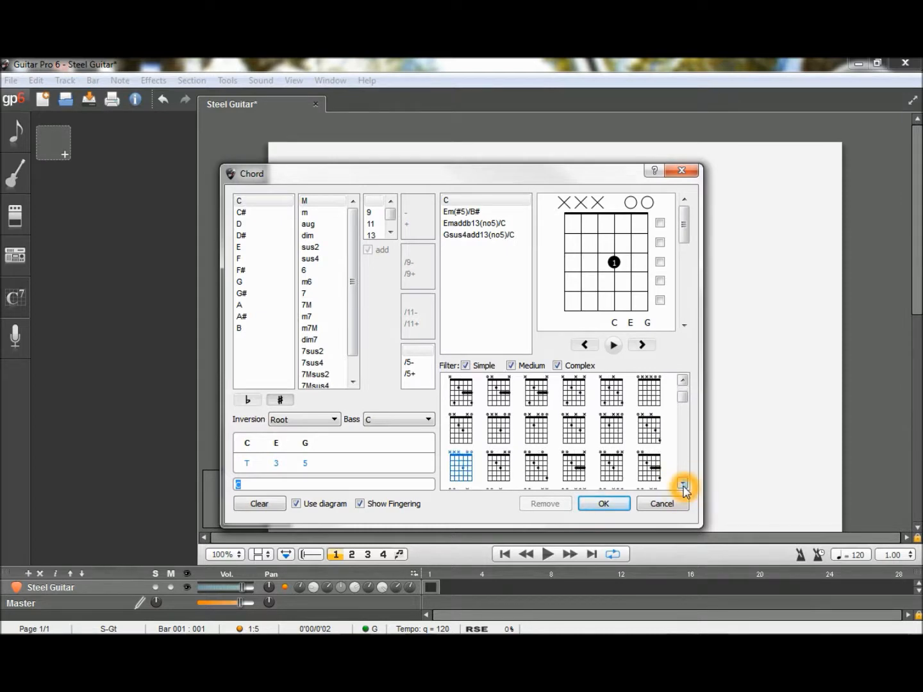
{"action": "left_click", "coordinate": [535, 462]}
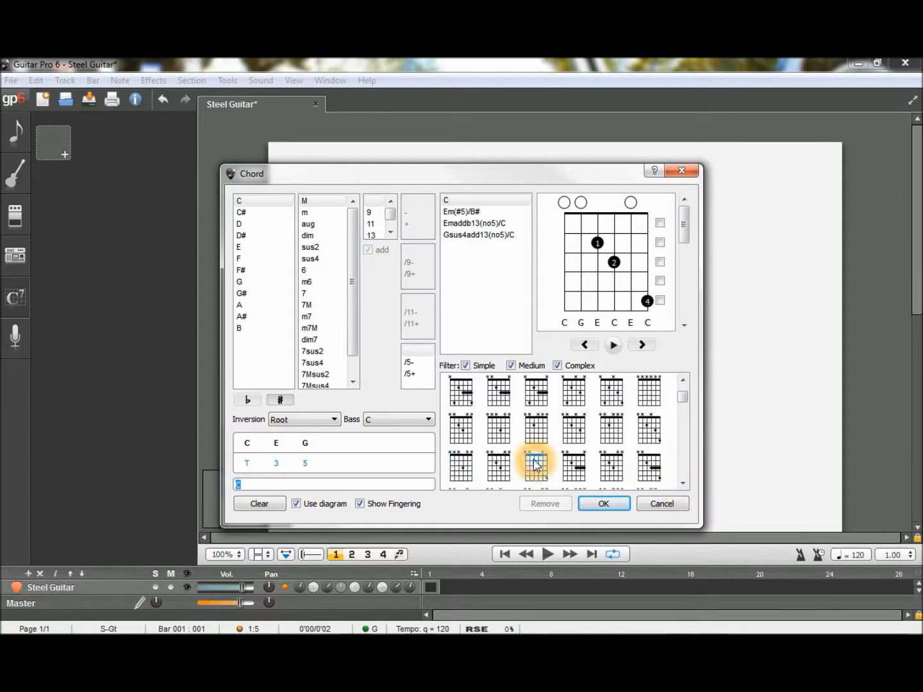
- Play back the chosen C voicing and add its diagram to the track's chords
{"action": "left_click", "coordinate": [613, 346]}
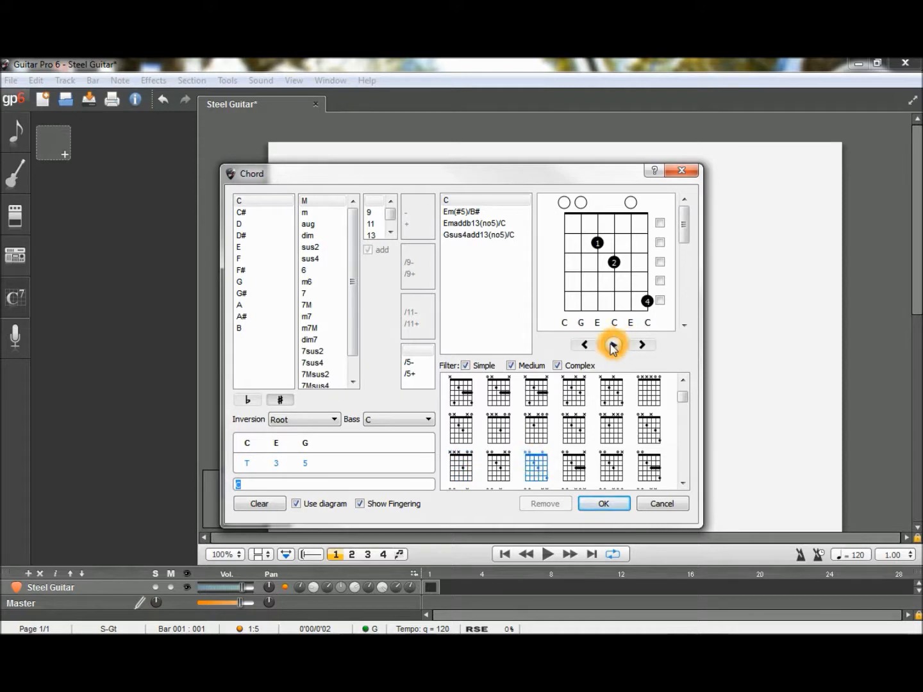
{"action": "left_click", "coordinate": [613, 347]}
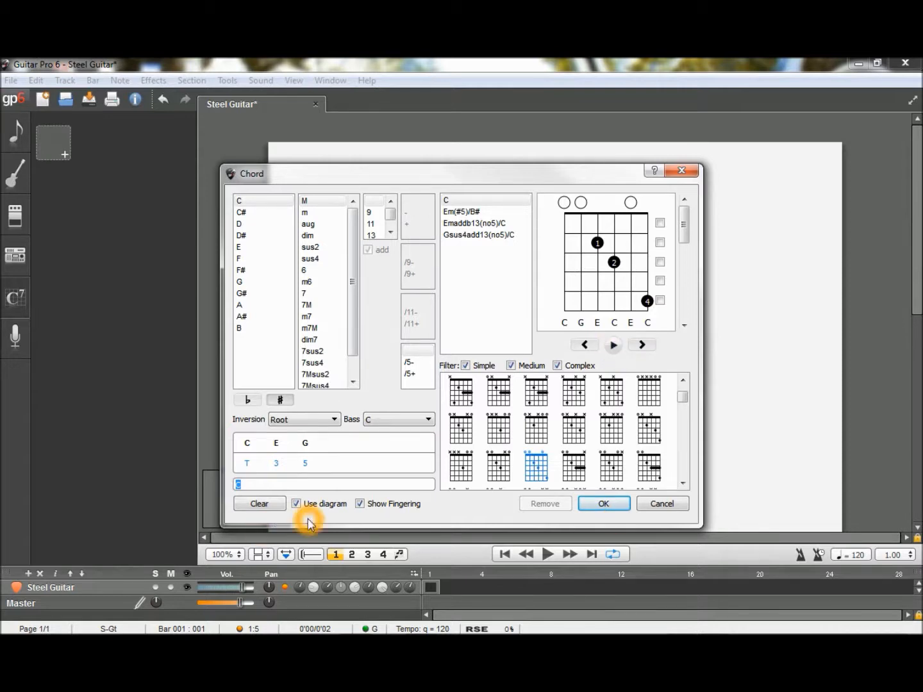
{"action": "left_click", "coordinate": [600, 505]}
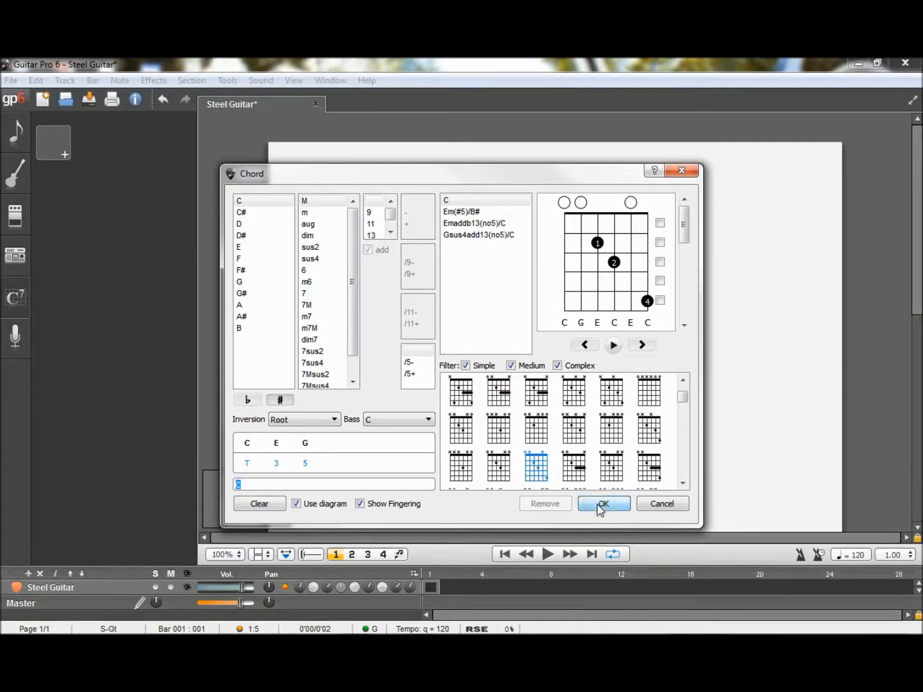
{"action": "left_click", "coordinate": [600, 506]}
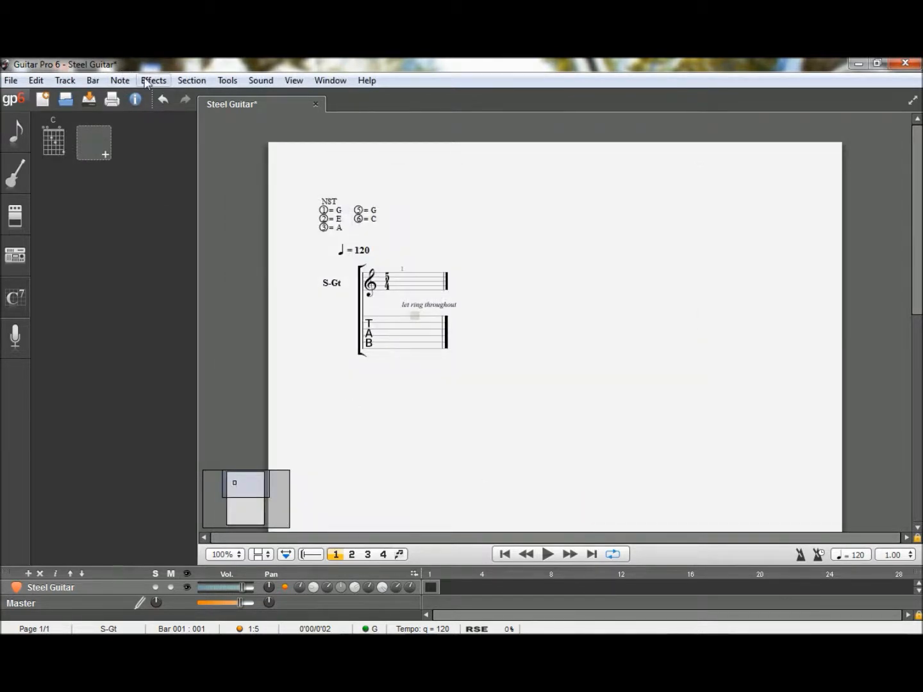
- Display the virtual guitar fretboard above the score
{"action": "left_click", "coordinate": [291, 81]}
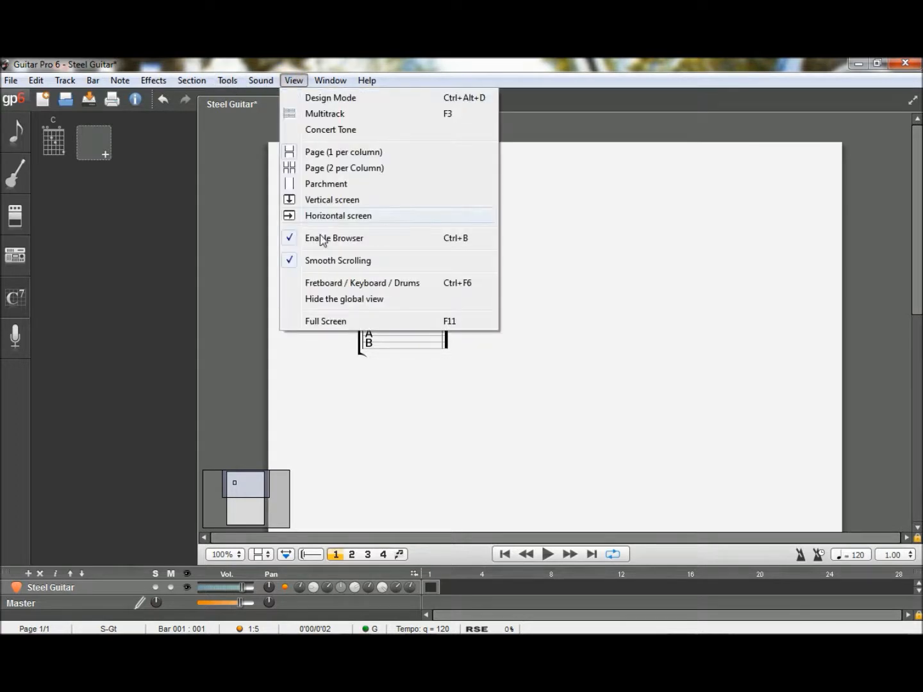
{"action": "left_click", "coordinate": [339, 284]}
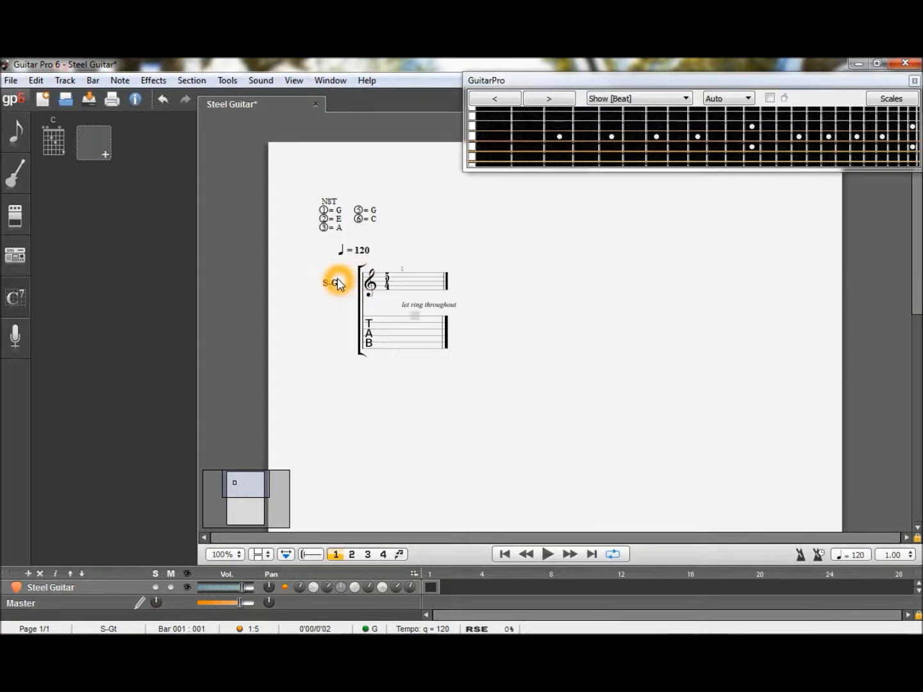
{"action": "left_click", "coordinate": [90, 367]}
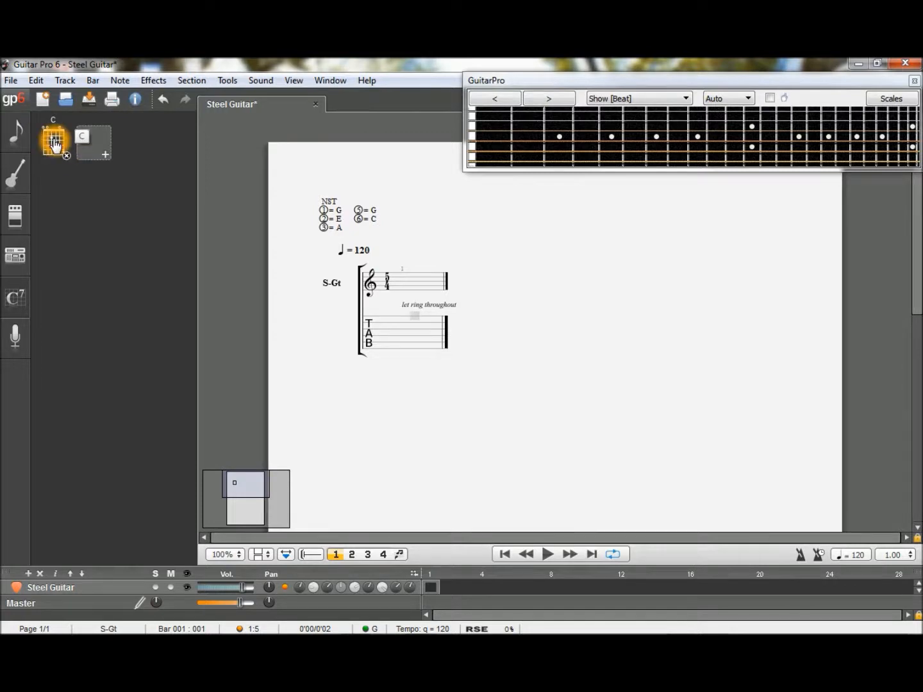
- Insert the C chord on the first beat of bar 1 and move to the second beat
{"action": "left_click", "coordinate": [401, 288]}
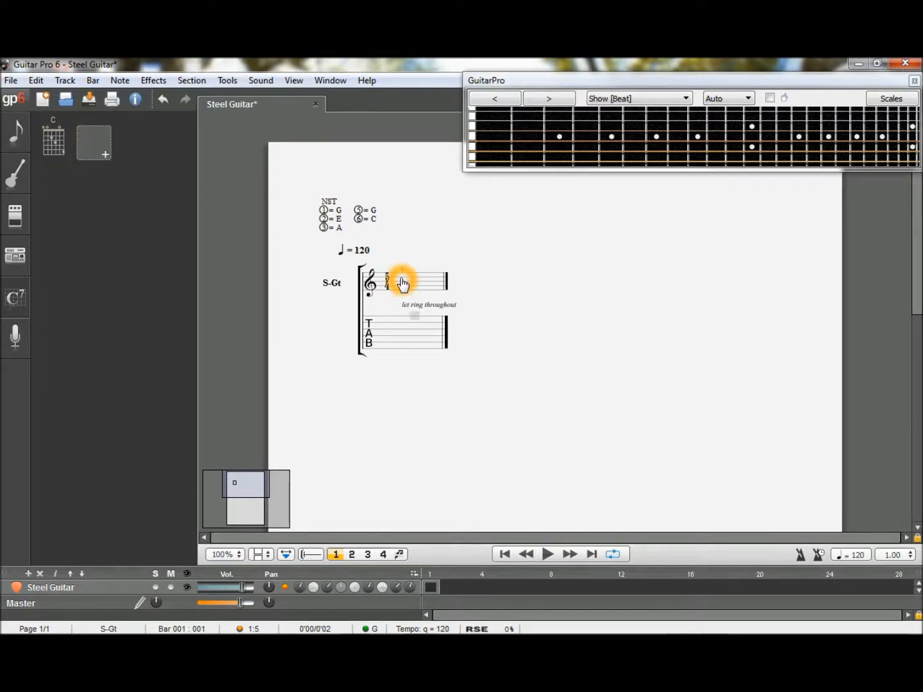
{"action": "left_click", "coordinate": [56, 142]}
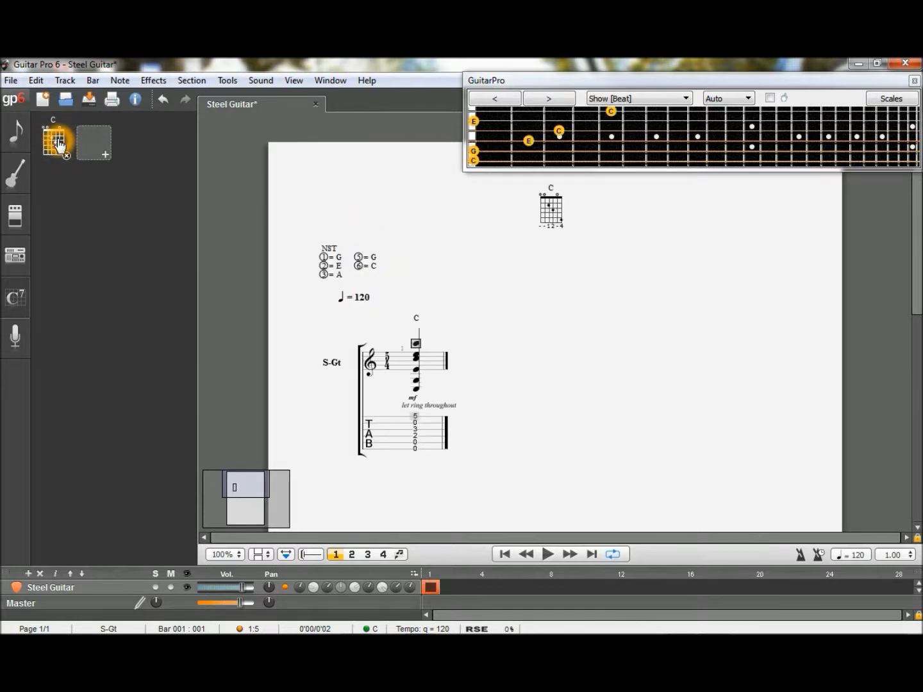
{"action": "left_click", "coordinate": [431, 371]}
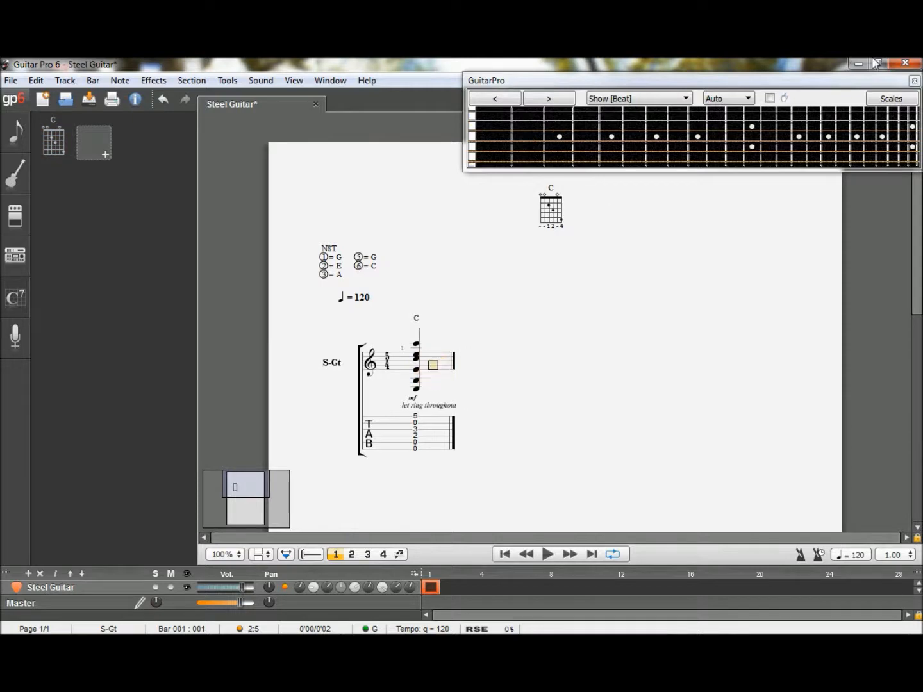
- Show the C Major scale on the fretboard and close the scale settings
{"action": "left_click", "coordinate": [879, 100]}
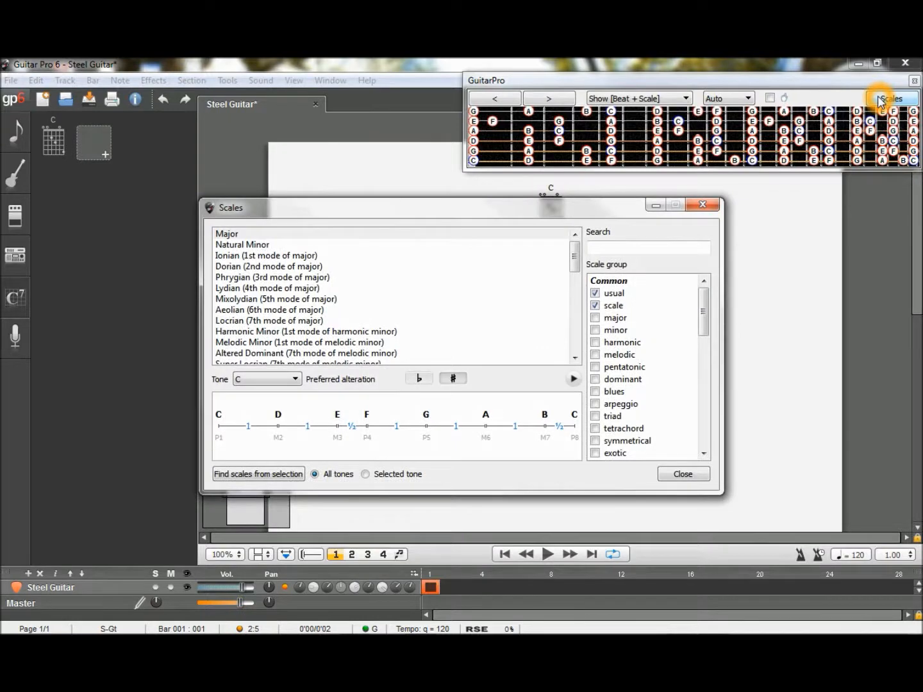
{"action": "left_click", "coordinate": [677, 478]}
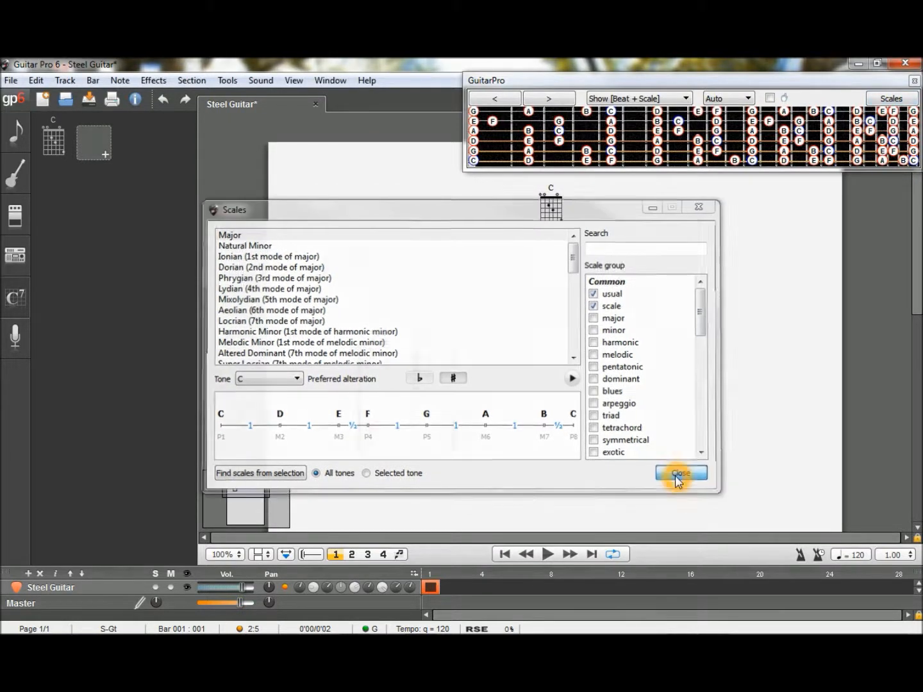
{"action": "left_click", "coordinate": [495, 314]}
{"action": "left_click", "coordinate": [460, 215]}
- Start a second chord diagram for the track with F as the root and the minor type
{"action": "left_click", "coordinate": [97, 155]}
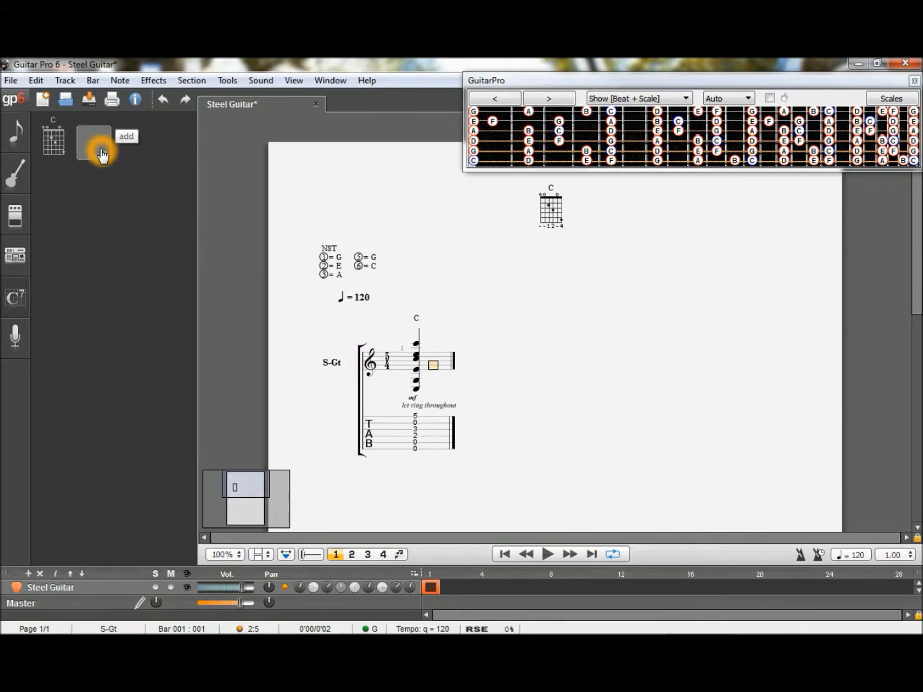
{"action": "left_click", "coordinate": [85, 222]}
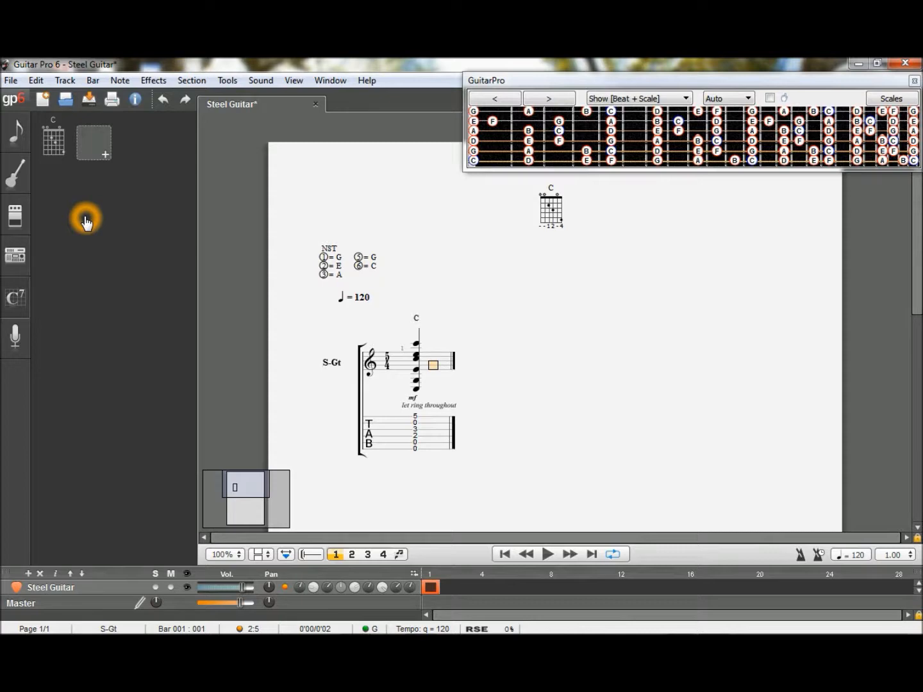
{"action": "left_click", "coordinate": [96, 141]}
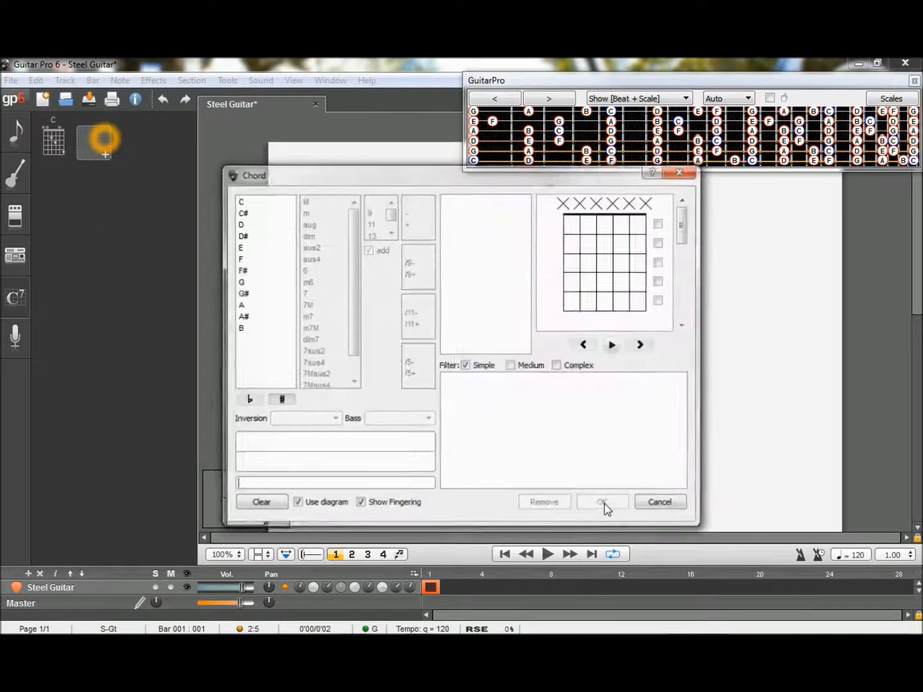
{"action": "left_click", "coordinate": [238, 260]}
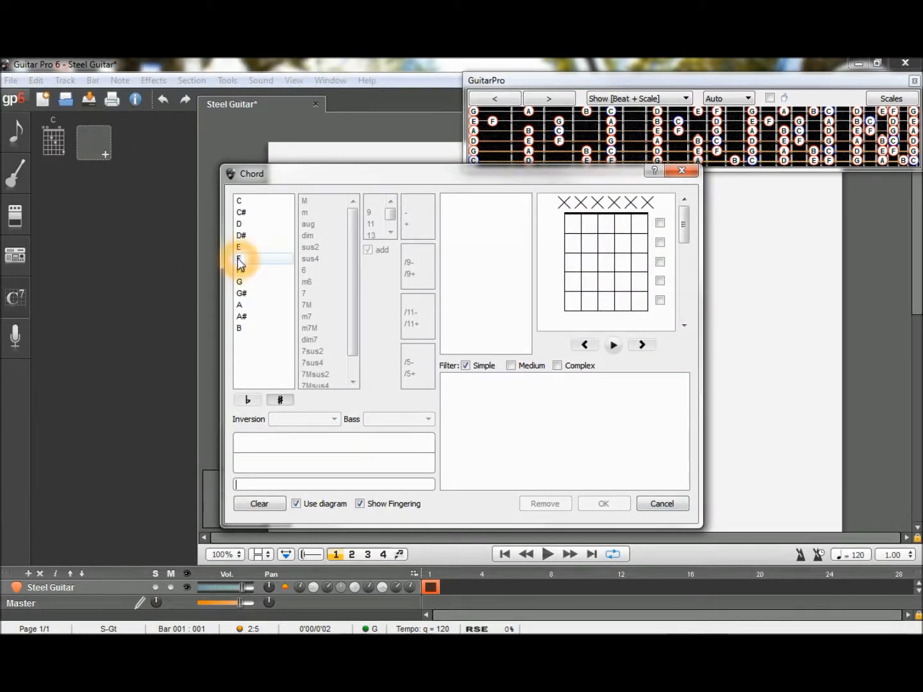
{"action": "left_click", "coordinate": [308, 217]}
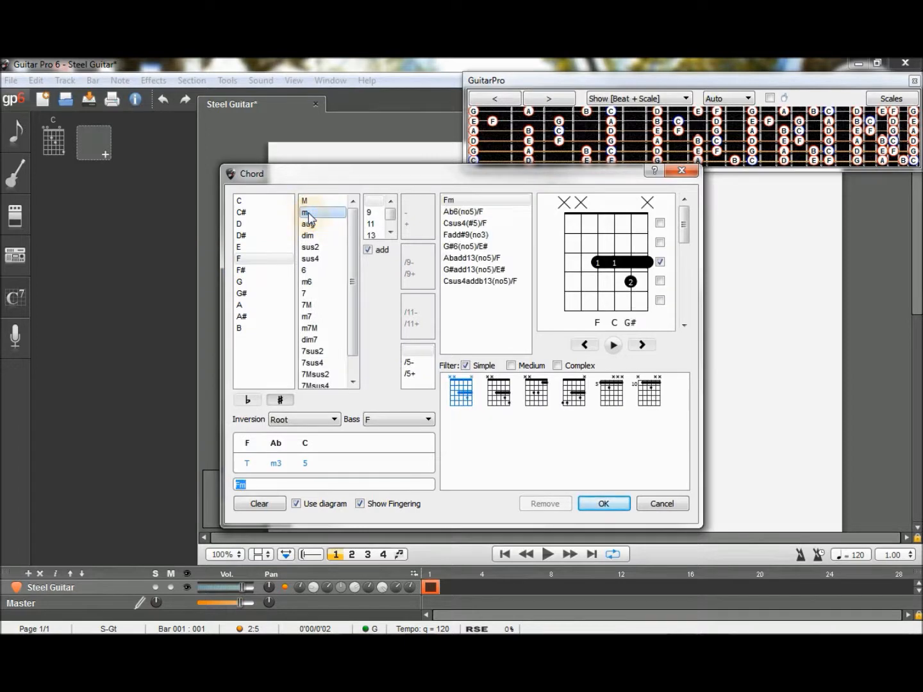
- Include medium and complex voicings, preview the first-fret barre Fm voicing F G# F C F G#, and add it to the track's chords
{"action": "left_click", "coordinate": [511, 365]}
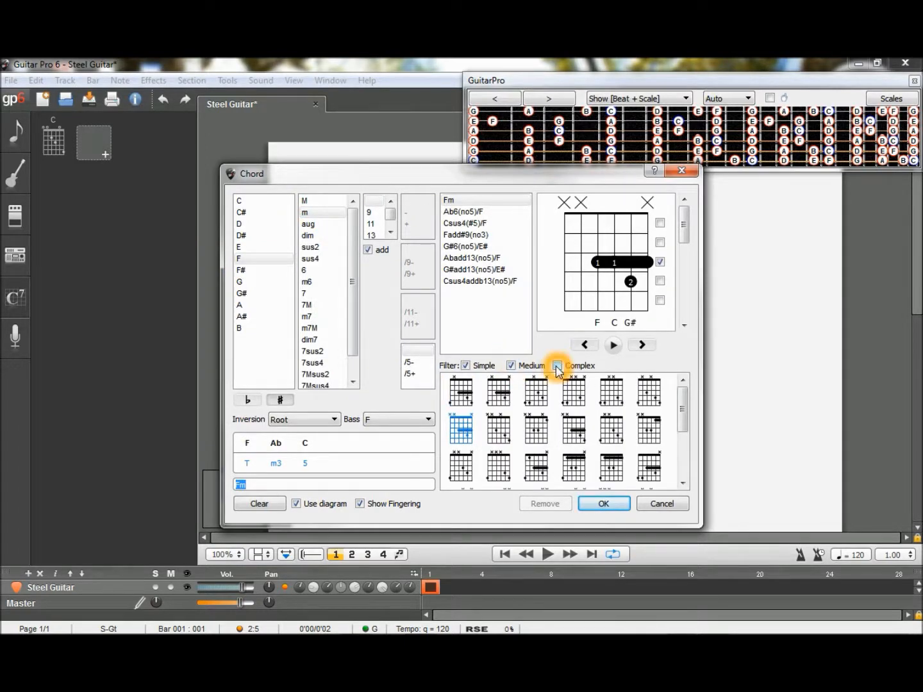
{"action": "left_click", "coordinate": [556, 366]}
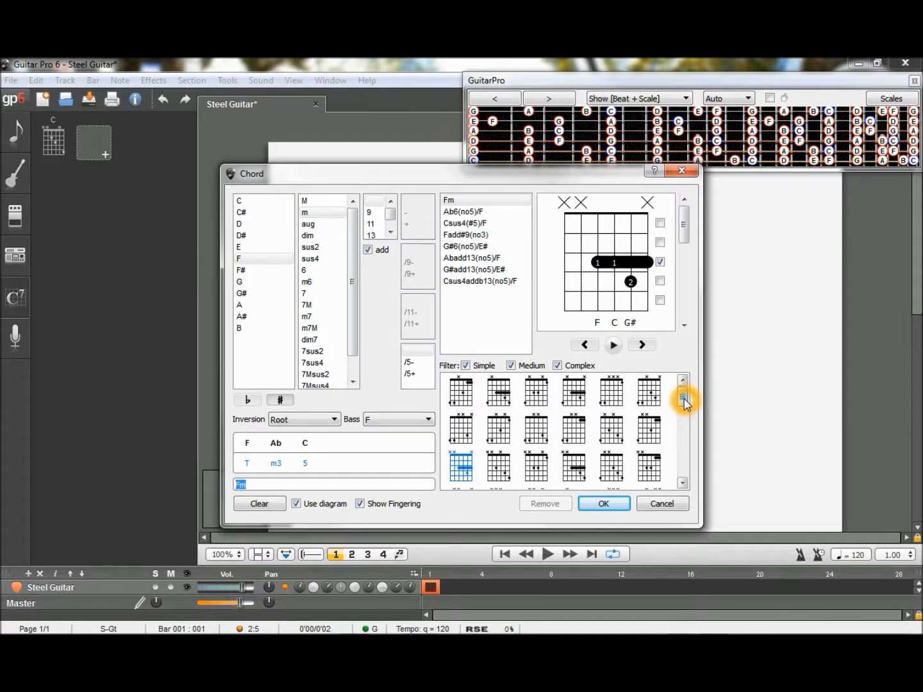
{"action": "left_click_drag", "start_coordinate": [684, 400], "coordinate": [682, 435]}
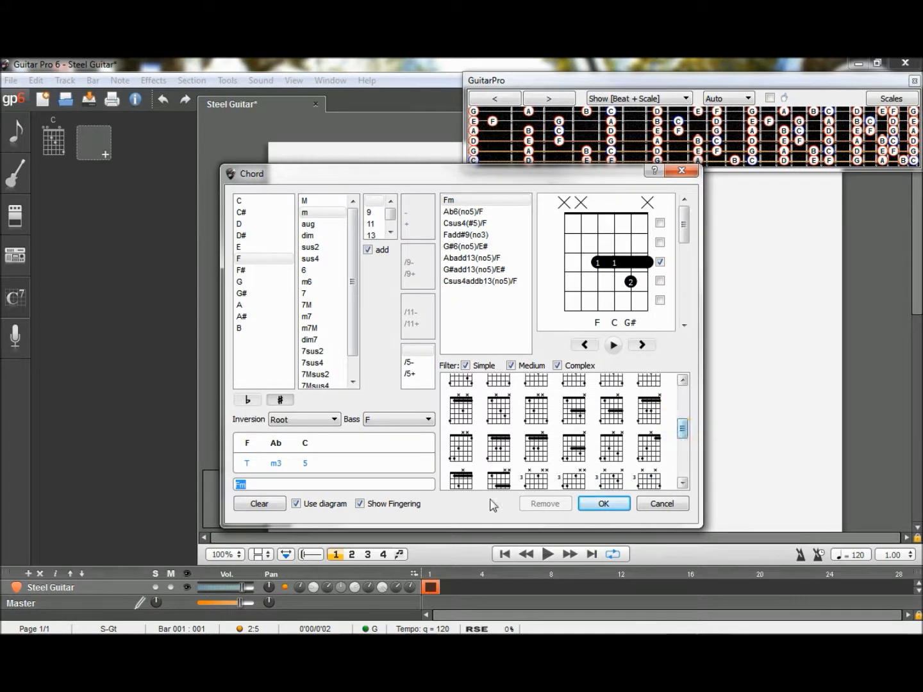
{"action": "left_click", "coordinate": [506, 455]}
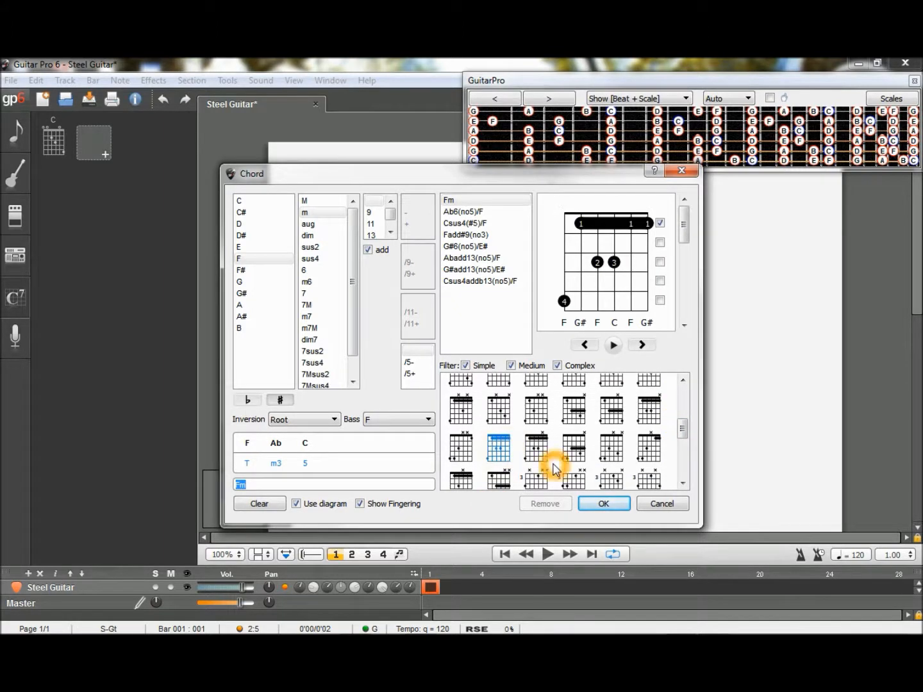
{"action": "left_click", "coordinate": [614, 347]}
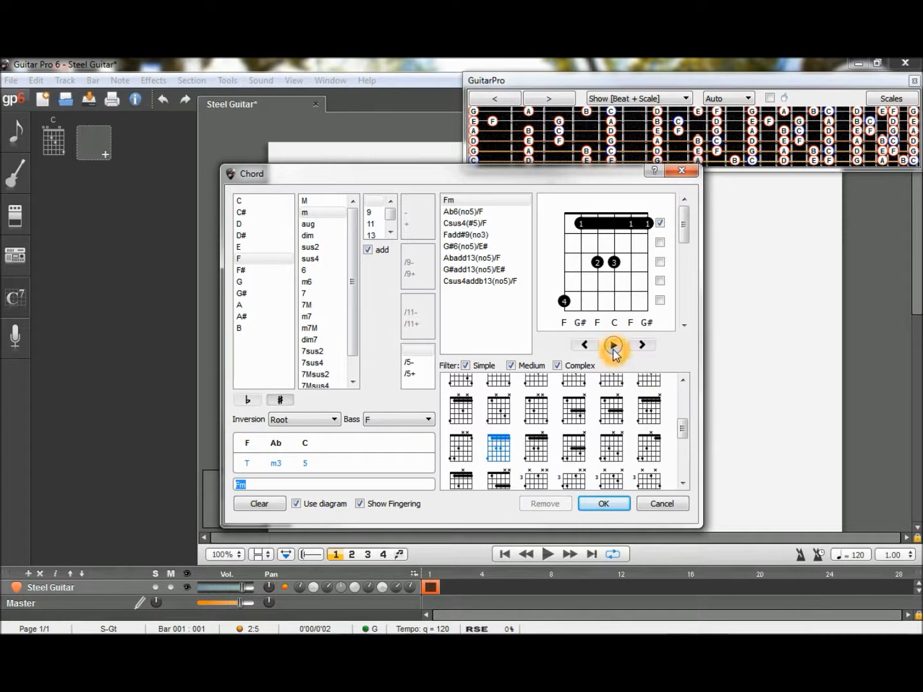
{"action": "left_click", "coordinate": [608, 505]}
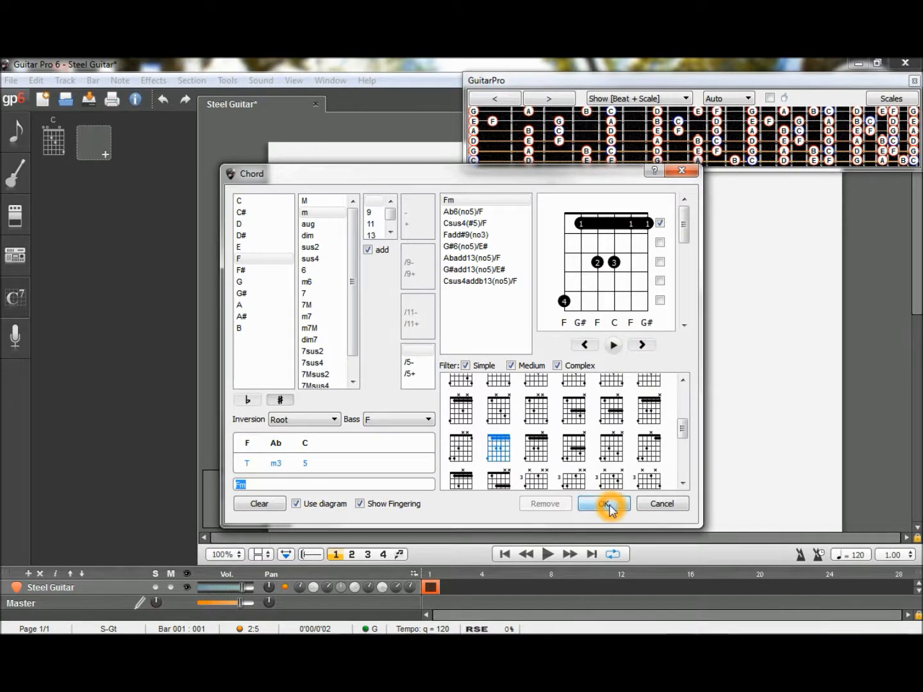
- Start a third chord diagram for the track with G as the root and the major type
{"action": "left_click", "coordinate": [130, 144]}
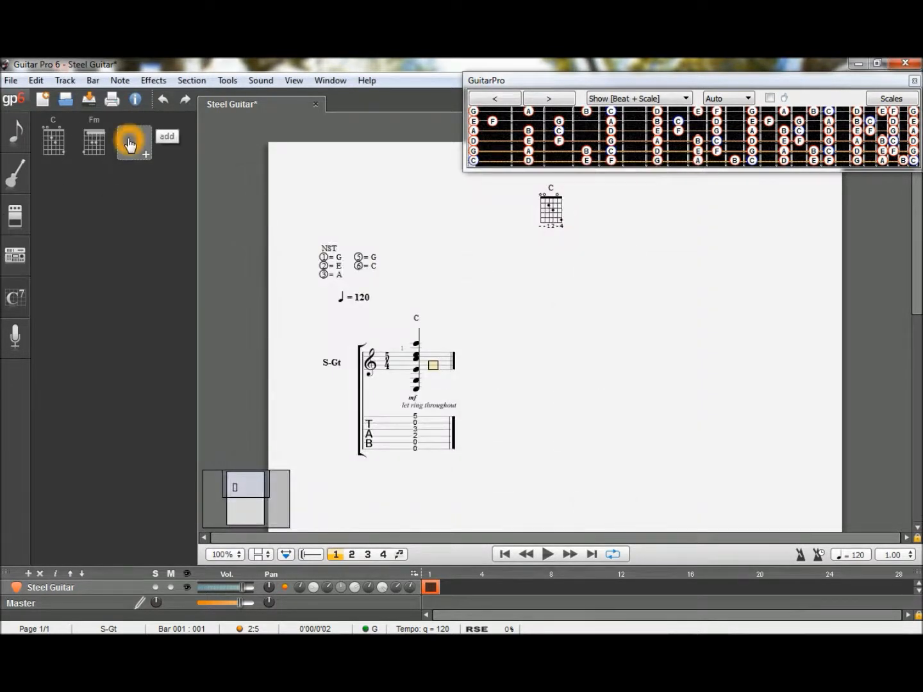
{"action": "left_click", "coordinate": [243, 251]}
{"action": "left_click", "coordinate": [240, 282]}
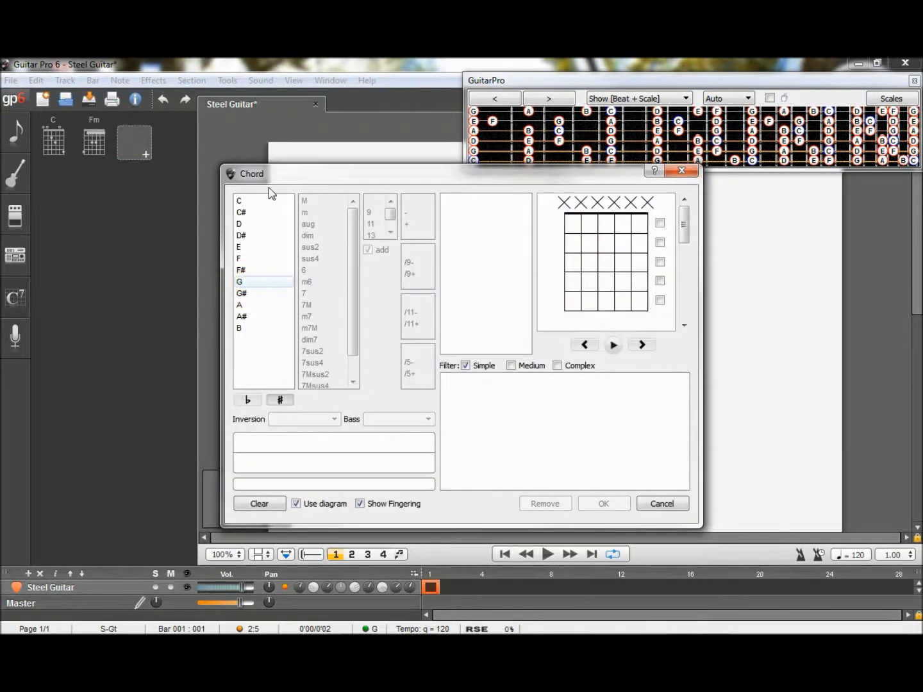
{"action": "left_click", "coordinate": [305, 200]}
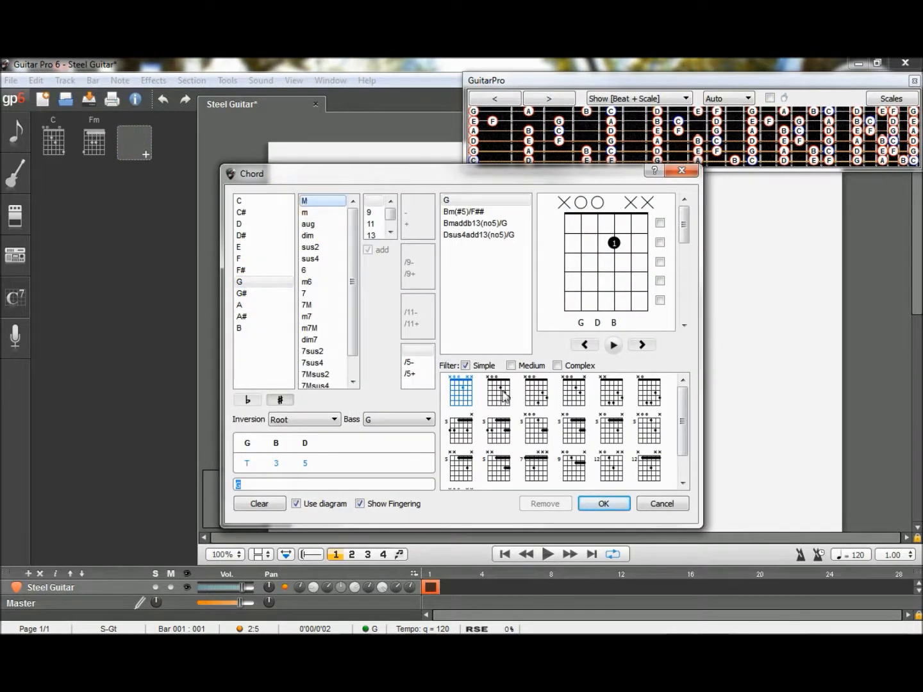
- Include medium and complex voicings, choose the seventh-fret barre G voicing G D B G B D, and play it back
{"action": "left_click", "coordinate": [511, 365]}
{"action": "left_click", "coordinate": [557, 365]}
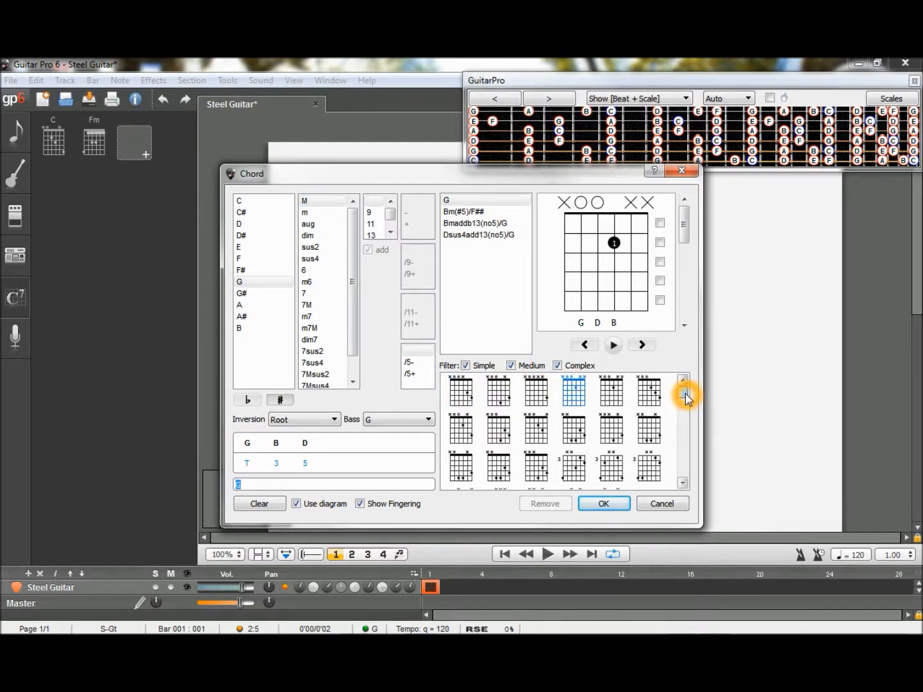
{"action": "left_click_drag", "start_coordinate": [685, 398], "coordinate": [680, 445]}
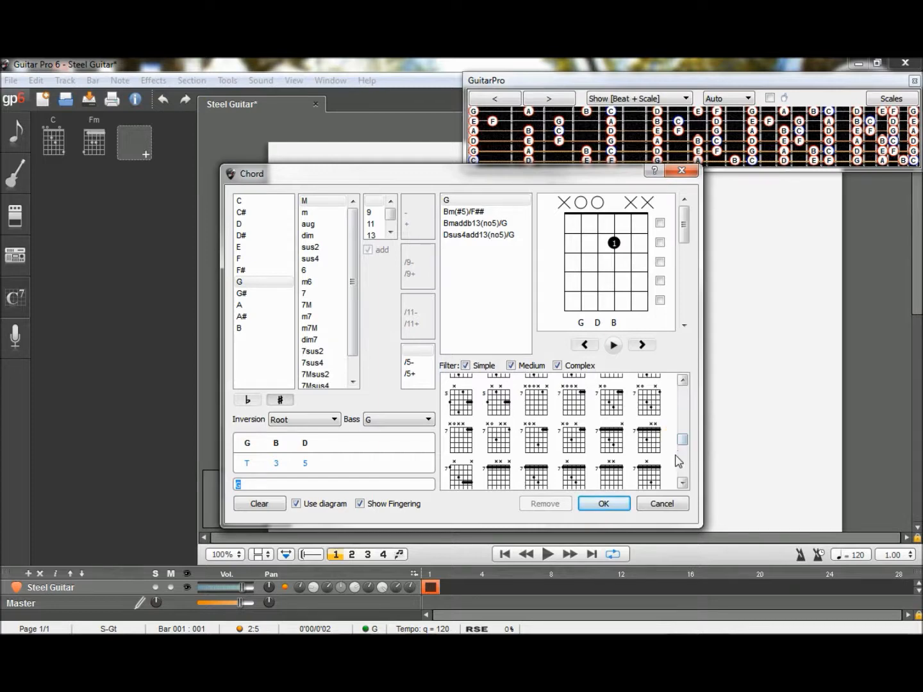
{"action": "left_click", "coordinate": [537, 479]}
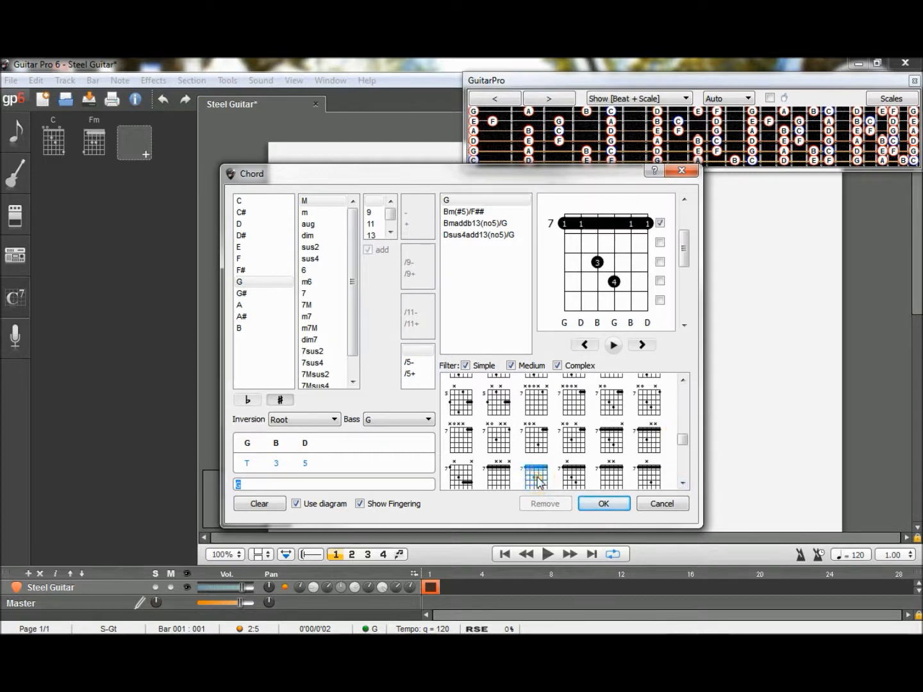
{"action": "left_click", "coordinate": [592, 508]}
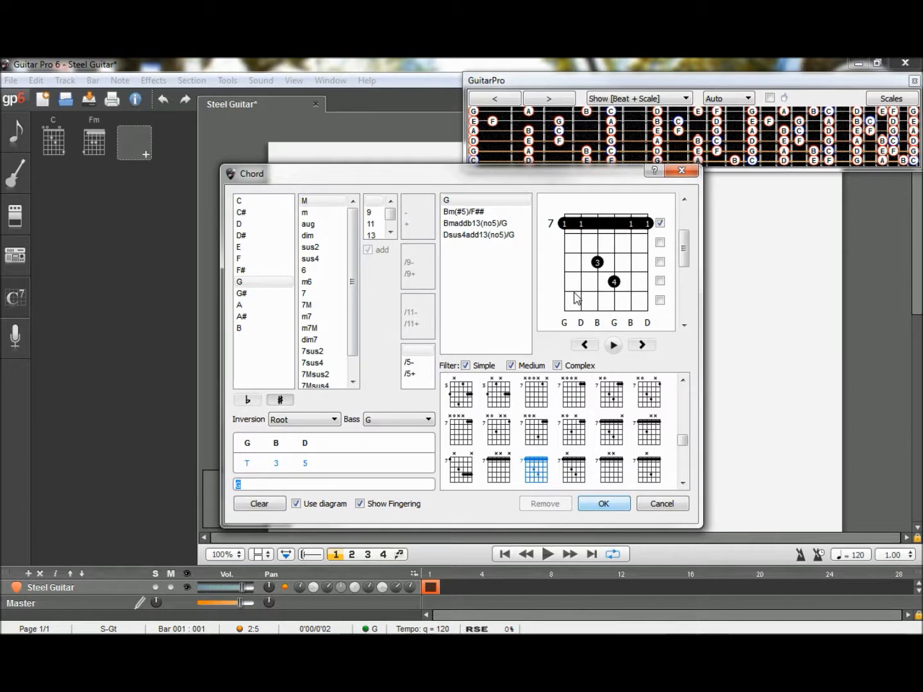
{"action": "left_click", "coordinate": [614, 345]}
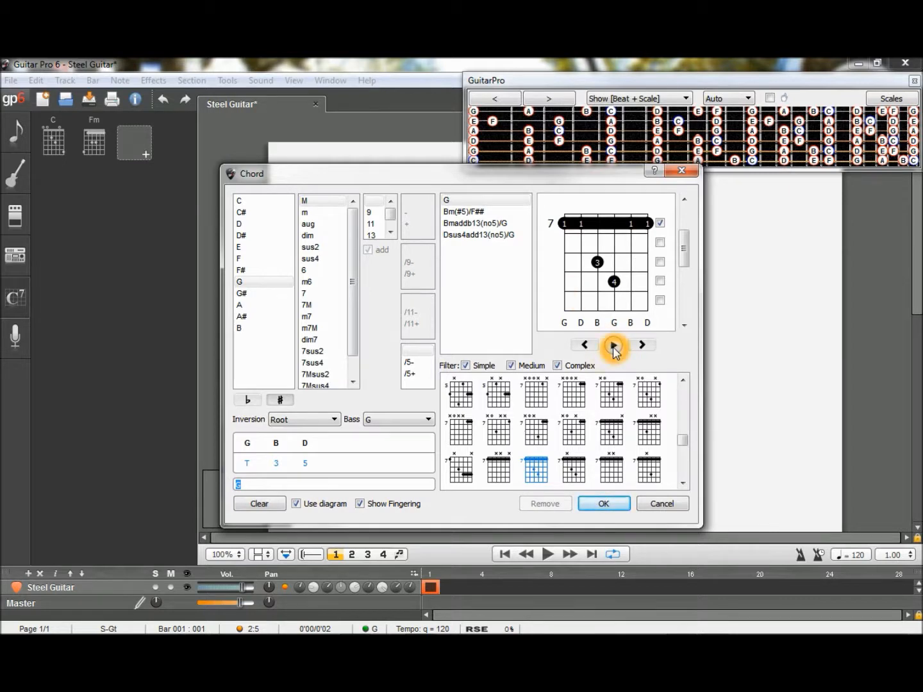
- Add the chosen seventh-fret barre G voicing to the track's chord diagrams
{"action": "left_click", "coordinate": [602, 503]}
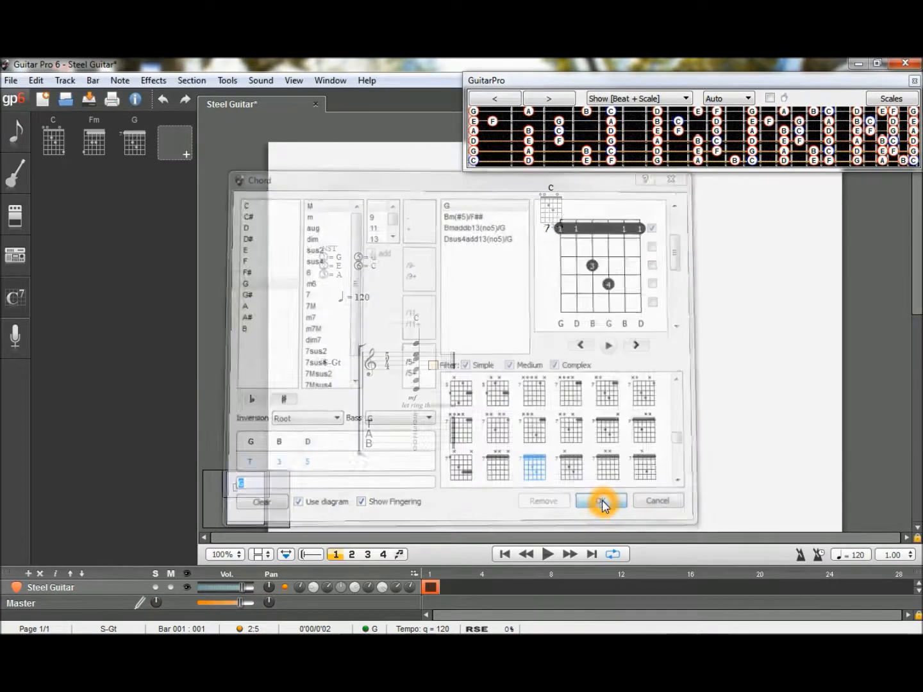
{"action": "left_click", "coordinate": [118, 395]}
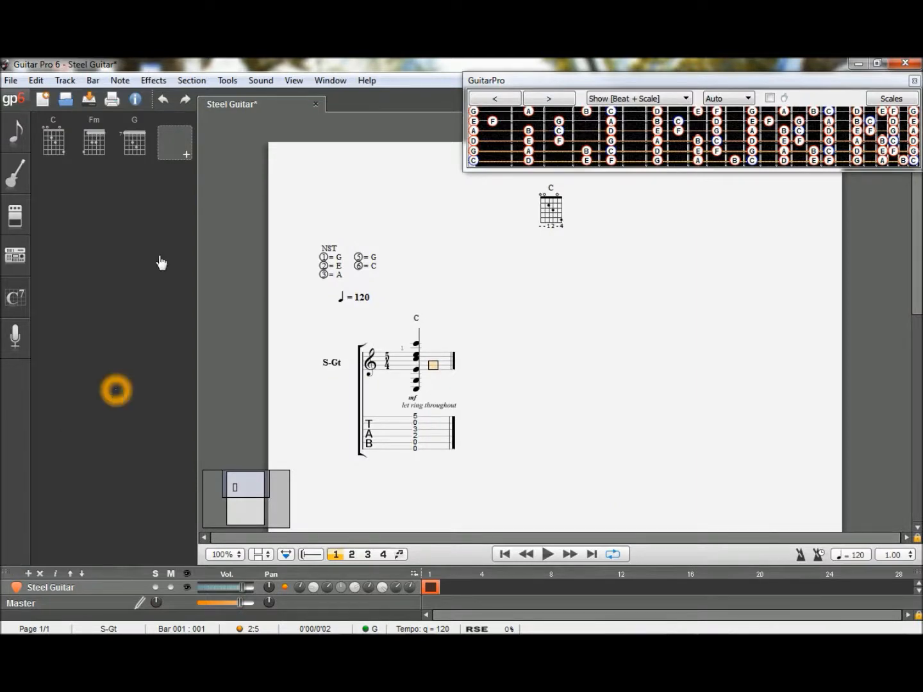
{"action": "left_click", "coordinate": [118, 193]}
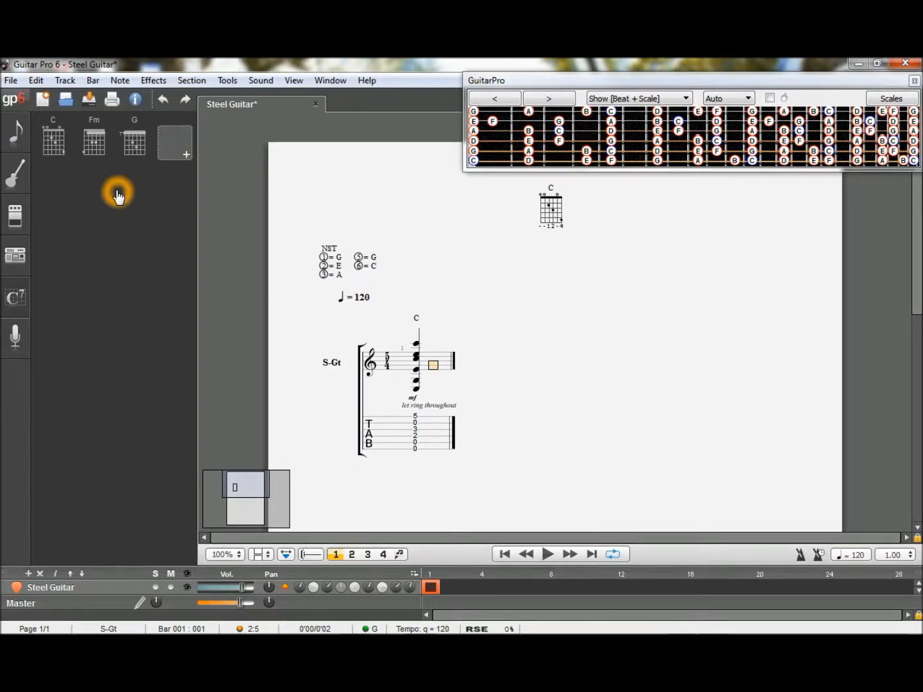
{"action": "left_click", "coordinate": [58, 151]}
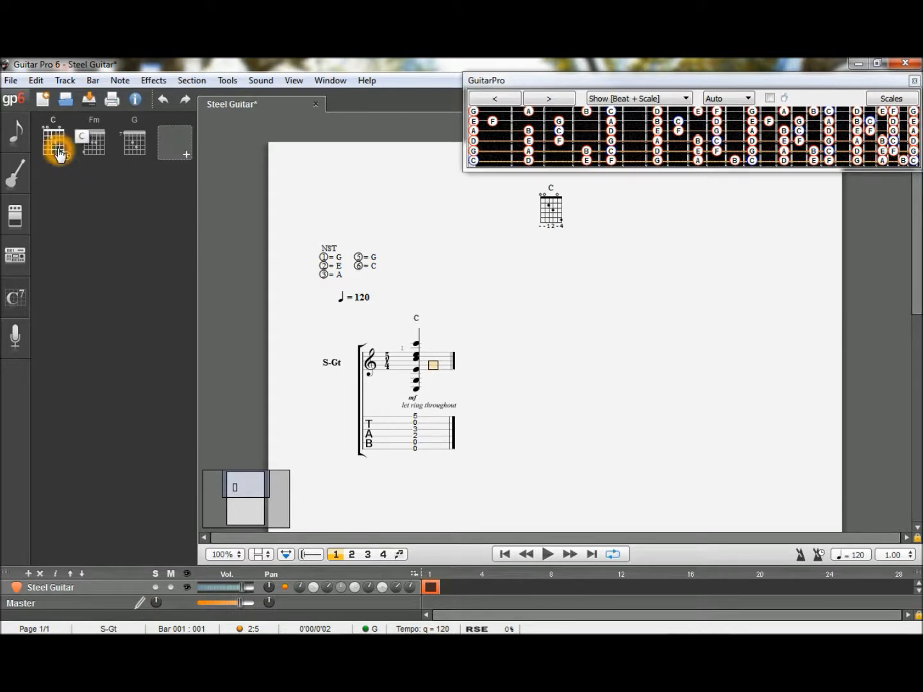
{"action": "left_click", "coordinate": [96, 147]}
{"action": "left_click", "coordinate": [134, 143]}
{"action": "left_click", "coordinate": [113, 234]}
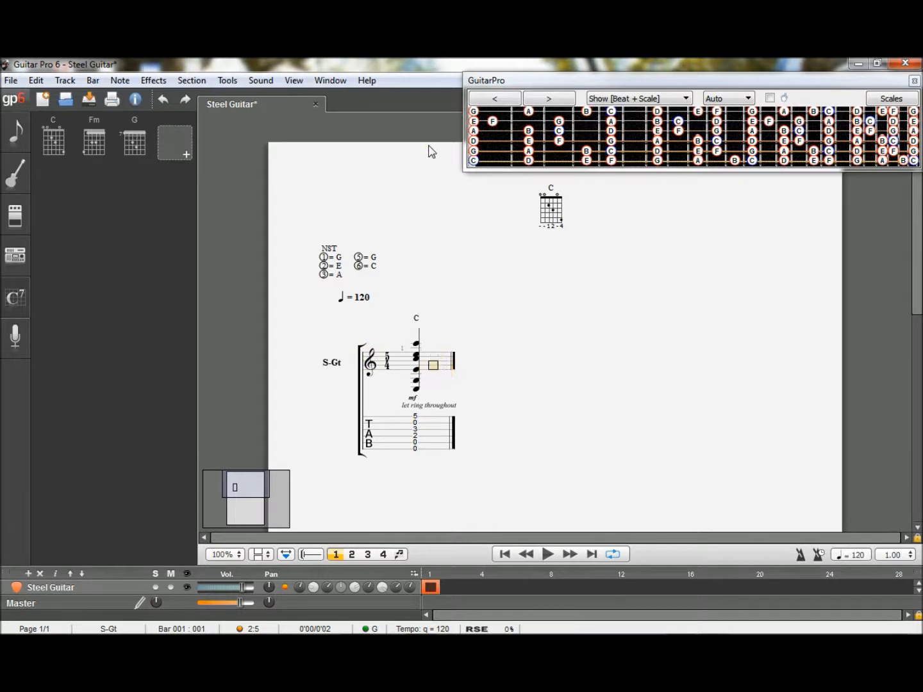
- Enter C, D, E and F on the sixth string at frets 0, 2, 4 and 5 after the C chord in bar 1
{"action": "left_click", "coordinate": [475, 163]}
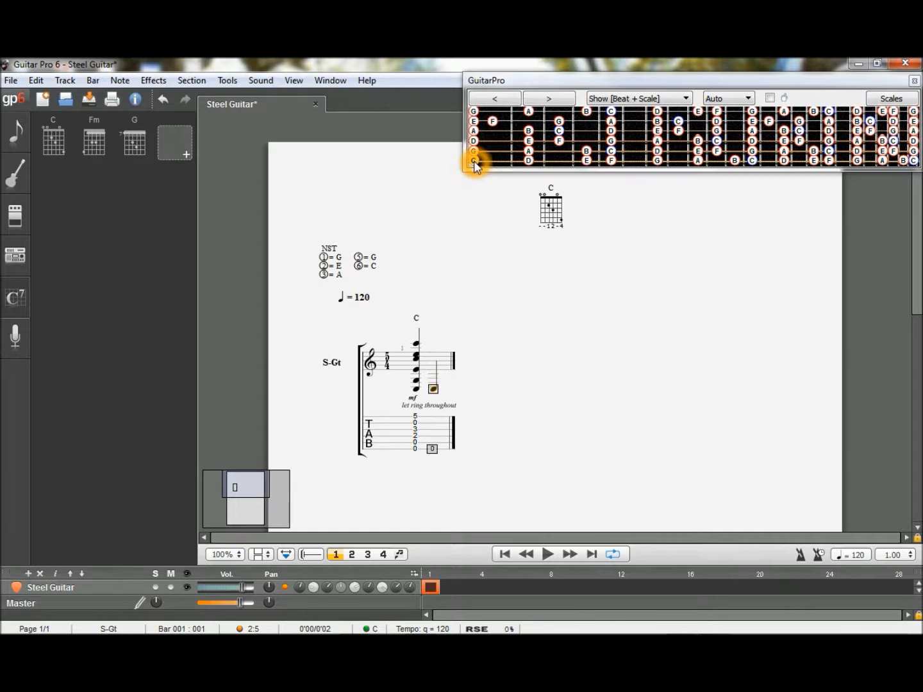
{"action": "key", "text": "Right"}
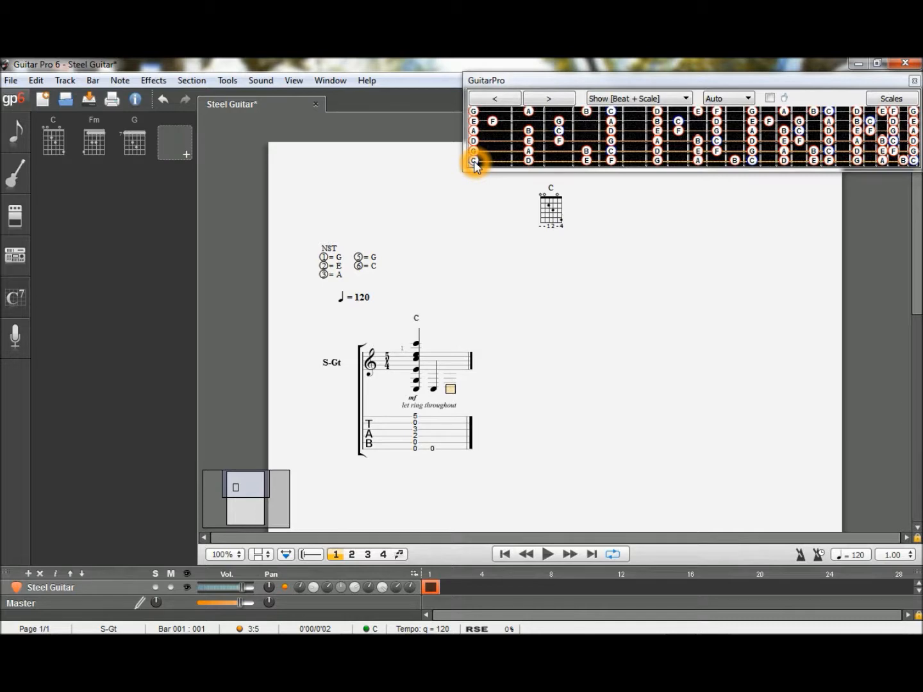
{"action": "left_click", "coordinate": [529, 160]}
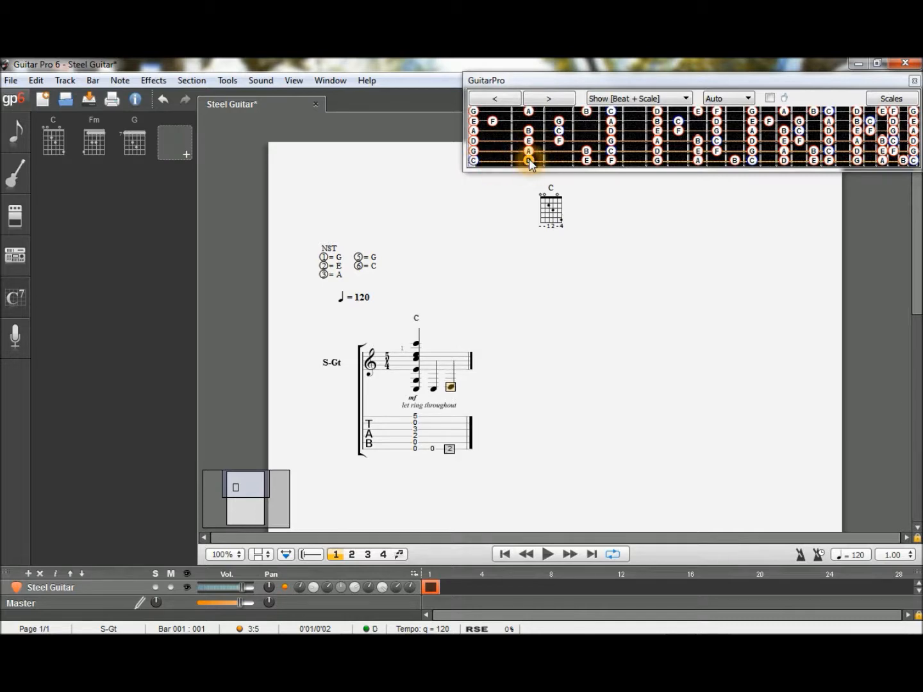
{"action": "key", "text": "Right"}
{"action": "left_click", "coordinate": [587, 163]}
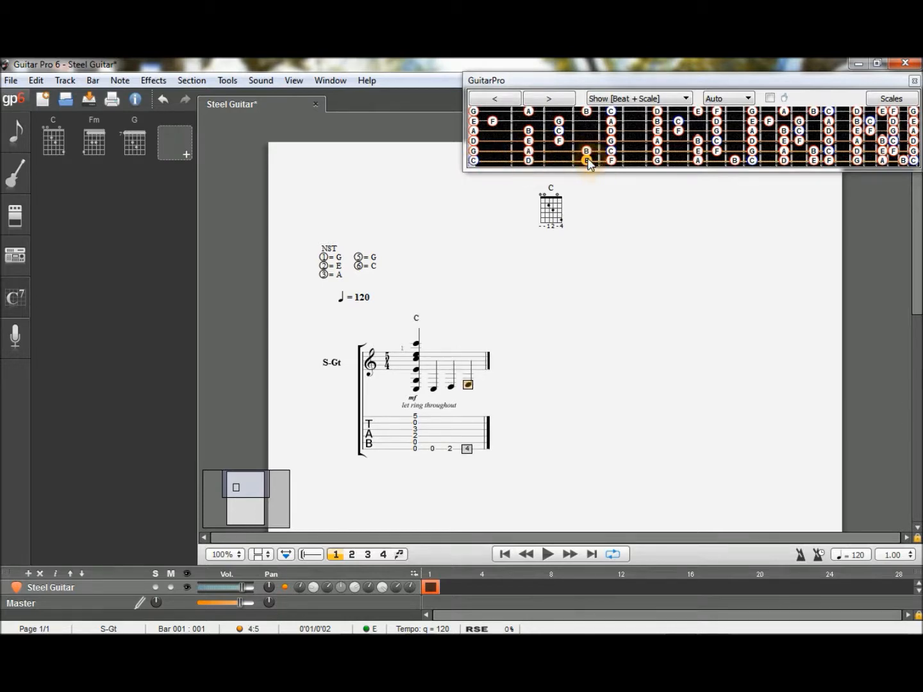
{"action": "key", "text": "Right"}
{"action": "left_click", "coordinate": [613, 160]}
{"action": "key", "text": "Right"}
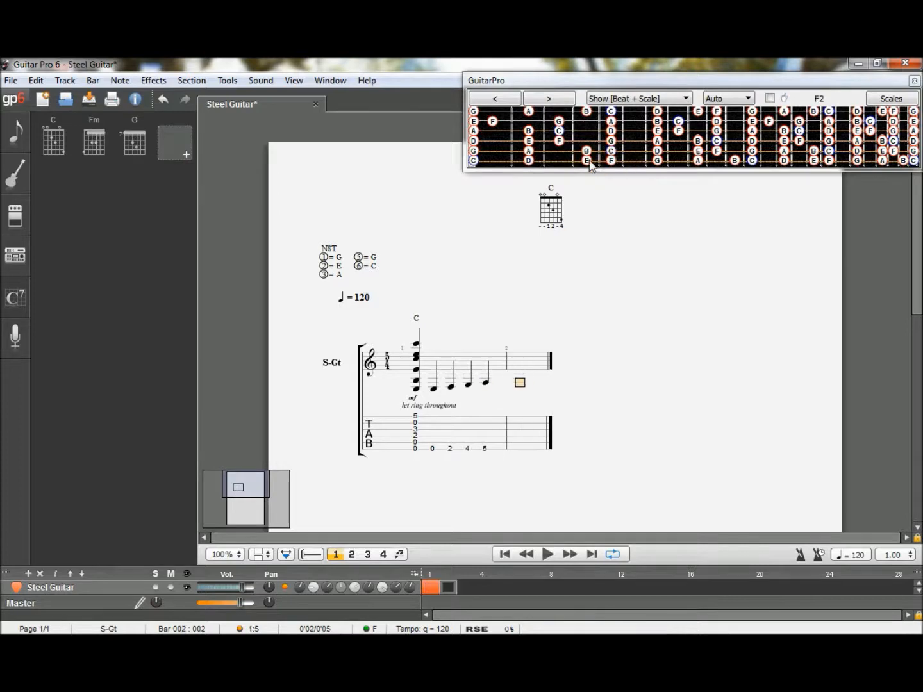
- Fill bar 2 with G, A, B and C on the fifth string at frets 0, 2, 4 and 5, plus the open fourth-string D
{"action": "left_click", "coordinate": [475, 155]}
{"action": "key", "text": "Right"}
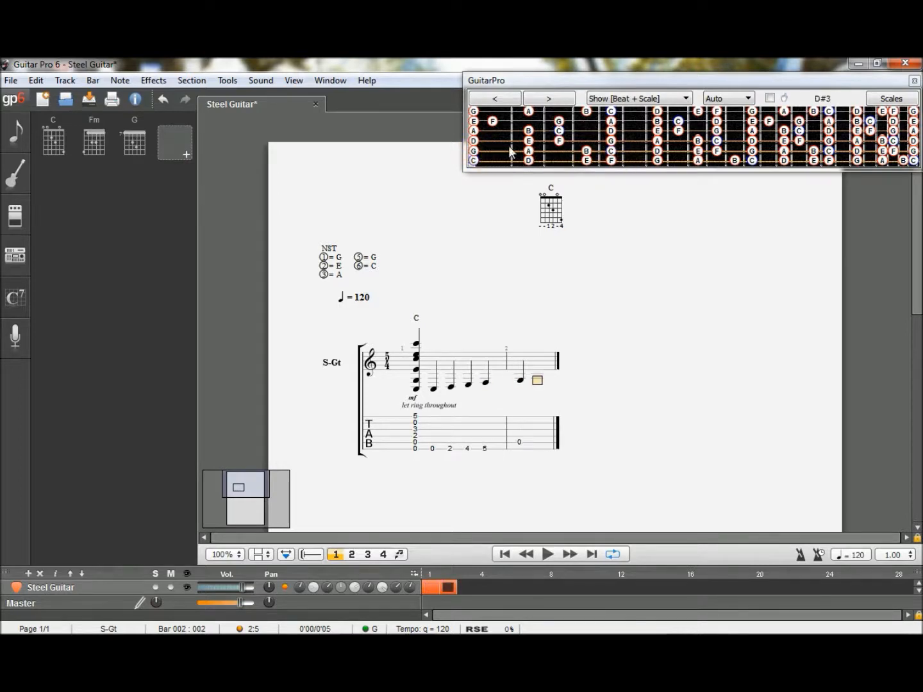
{"action": "key", "text": "Right"}
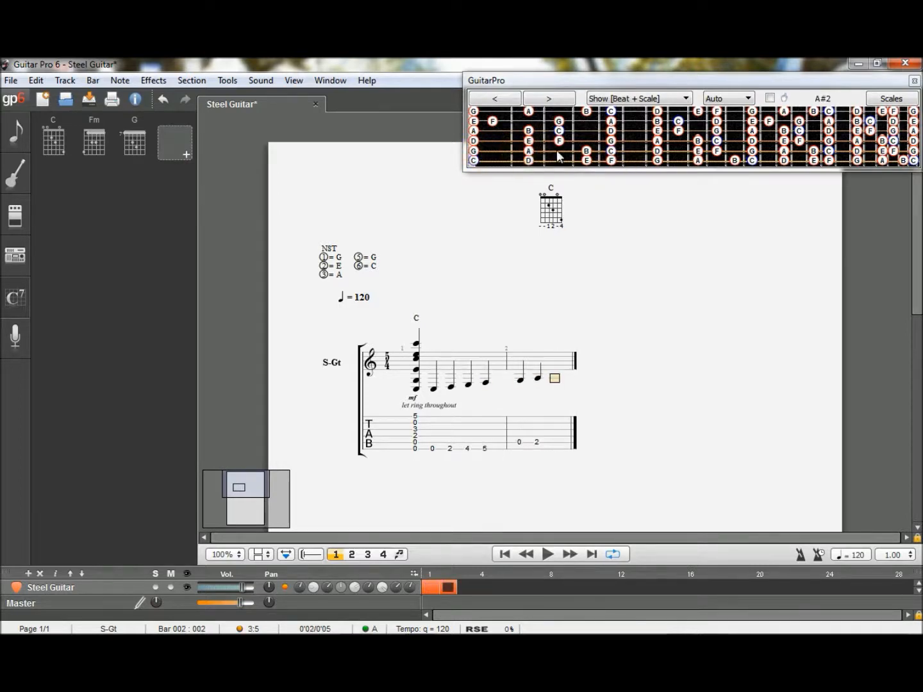
{"action": "left_click", "coordinate": [585, 152]}
{"action": "key", "text": "Right"}
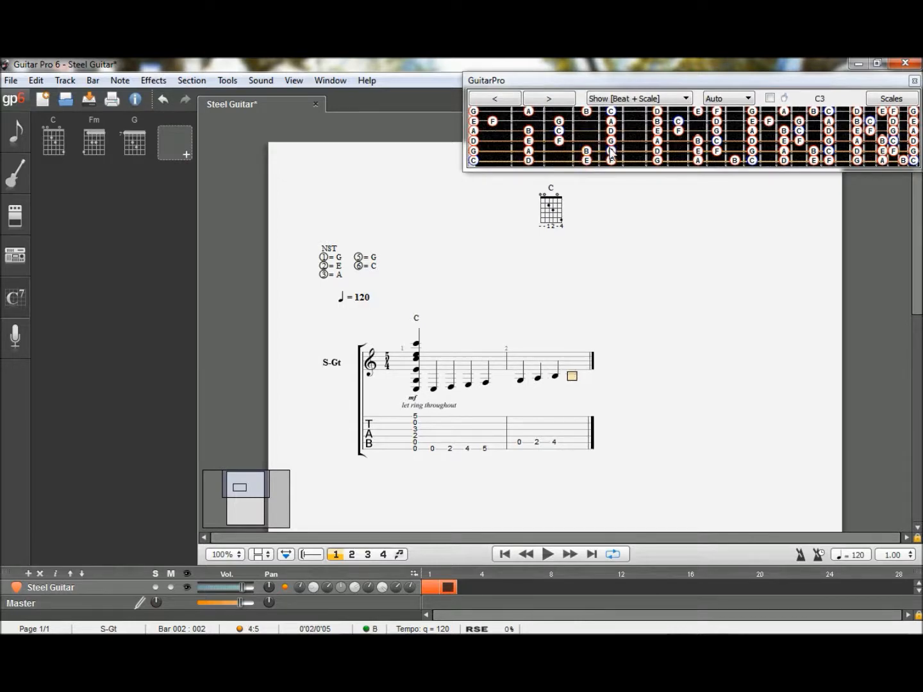
{"action": "left_click", "coordinate": [611, 152]}
{"action": "key", "text": "Right"}
{"action": "left_click", "coordinate": [473, 141]}
{"action": "key", "text": "Right"}
- Fill bar 3 with E, F and G on the fourth string at frets 2, 3 and 5, plus A and B on the third at frets 0 and 2
{"action": "left_click", "coordinate": [528, 141]}
{"action": "key", "text": "Right"}
{"action": "left_click", "coordinate": [559, 141]}
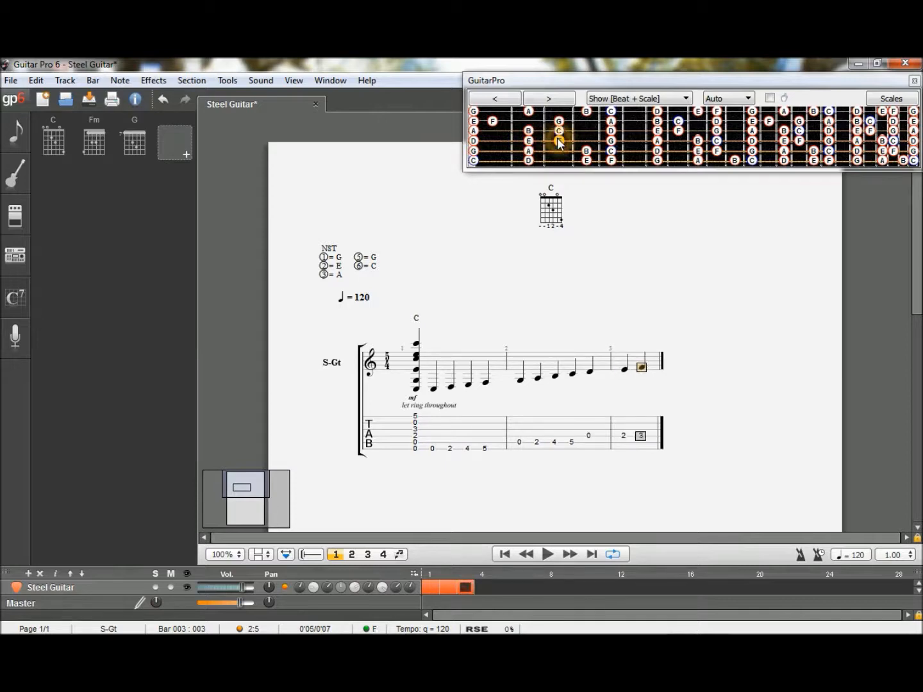
{"action": "key", "text": "Right"}
{"action": "left_click", "coordinate": [611, 142]}
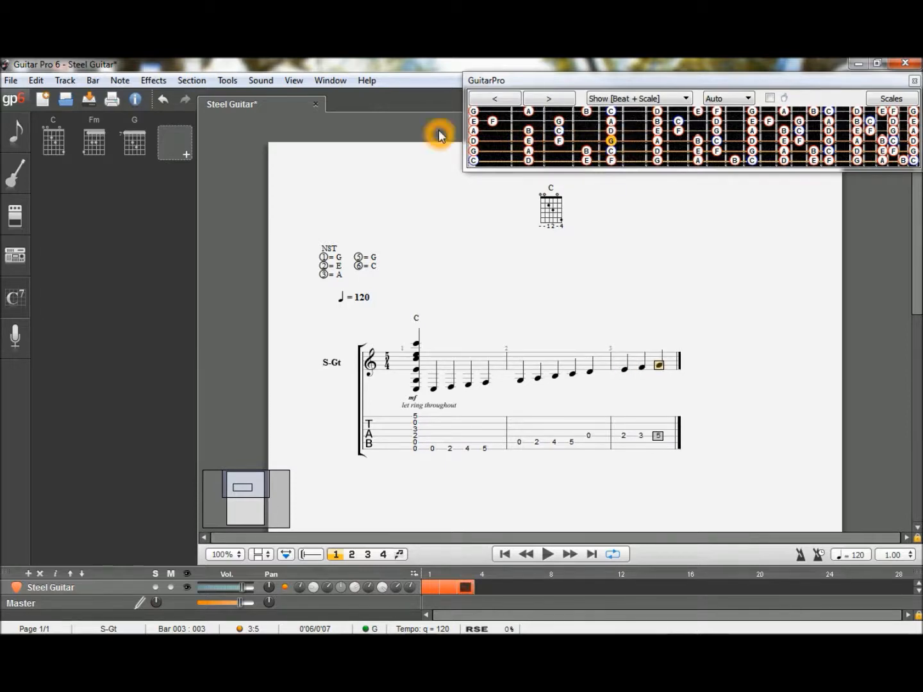
{"action": "key", "text": "Right"}
{"action": "left_click", "coordinate": [474, 131]}
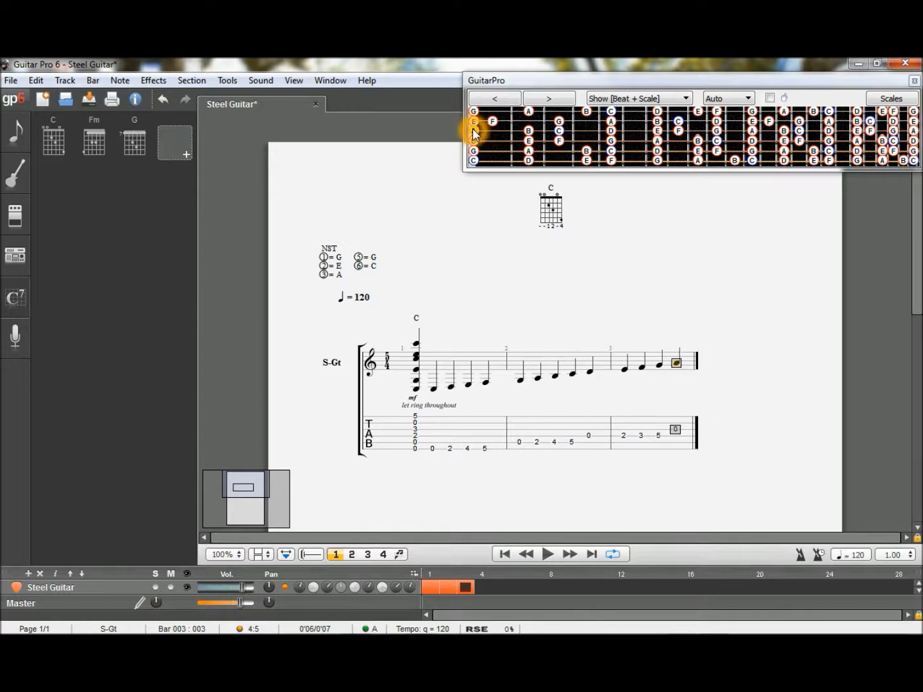
{"action": "key", "text": "Right"}
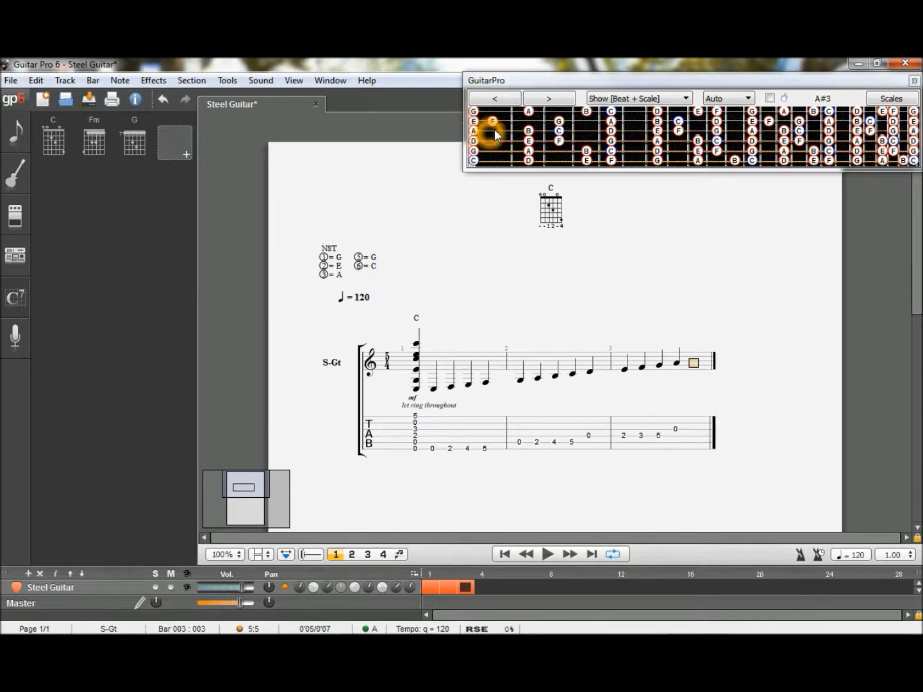
{"action": "left_click", "coordinate": [528, 130]}
{"action": "key", "text": "Right"}
- Fill bar 4 with C and D on the third string at frets 3 and 5, plus E, F and G on the second at frets 0, 1 and 3
{"action": "left_click", "coordinate": [558, 132]}
{"action": "key", "text": "Right"}
{"action": "left_click", "coordinate": [610, 131]}
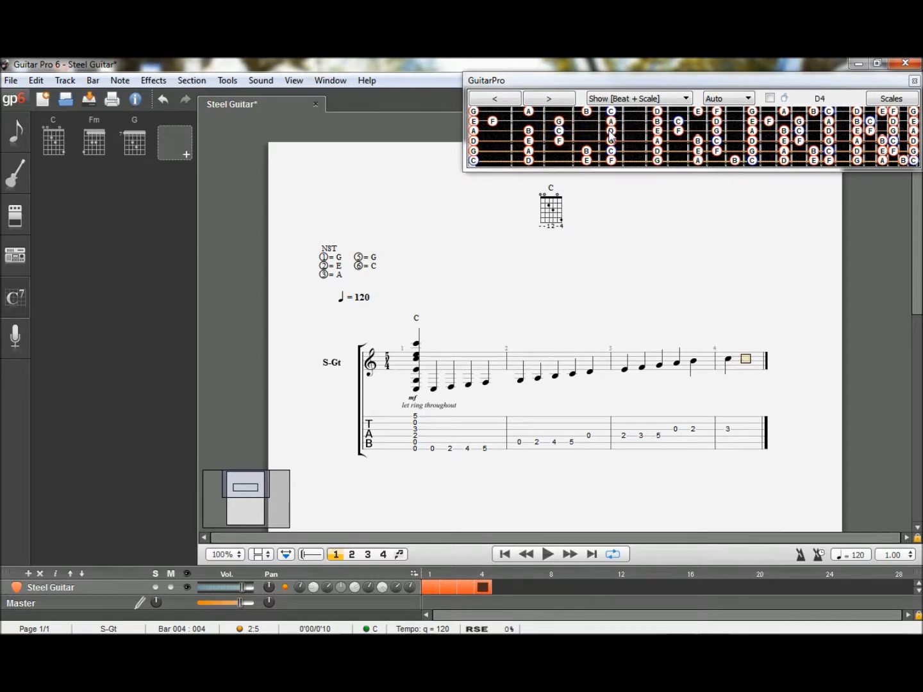
{"action": "key", "text": "Right"}
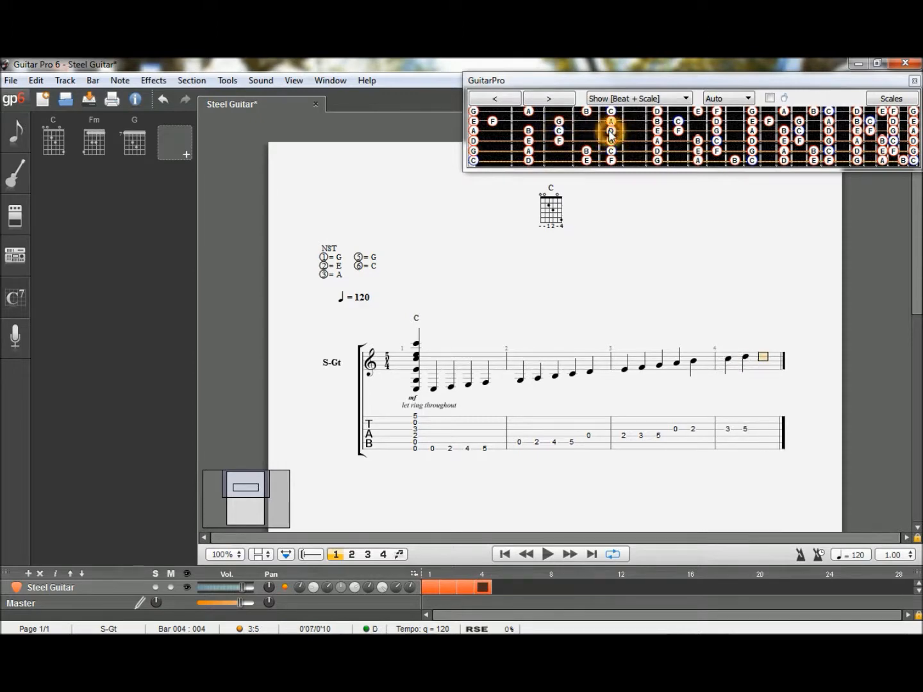
{"action": "left_click", "coordinate": [474, 123]}
{"action": "key", "text": "Right"}
{"action": "left_click", "coordinate": [492, 122]}
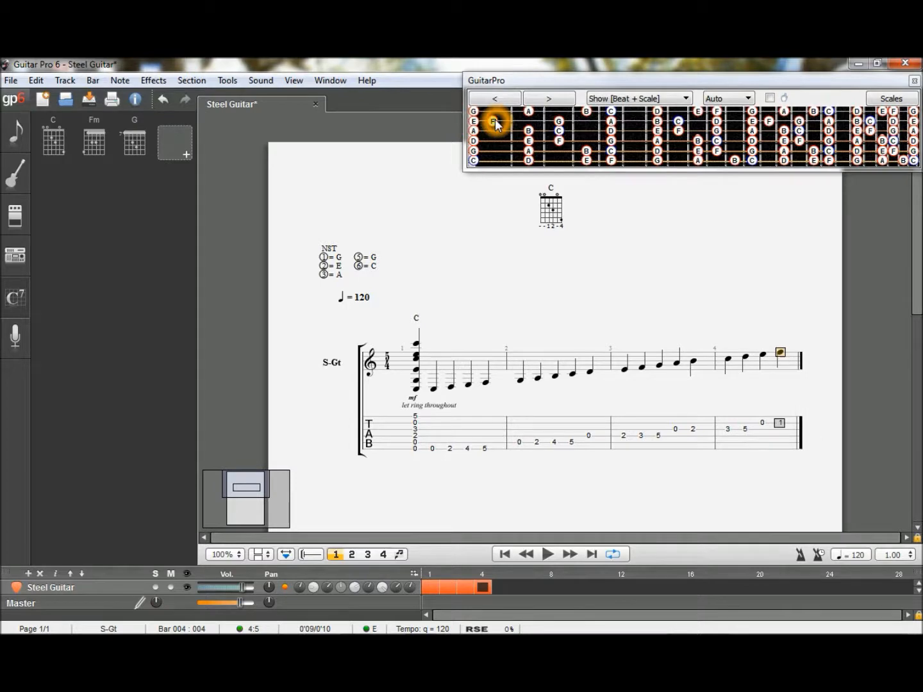
{"action": "left_click", "coordinate": [557, 122]}
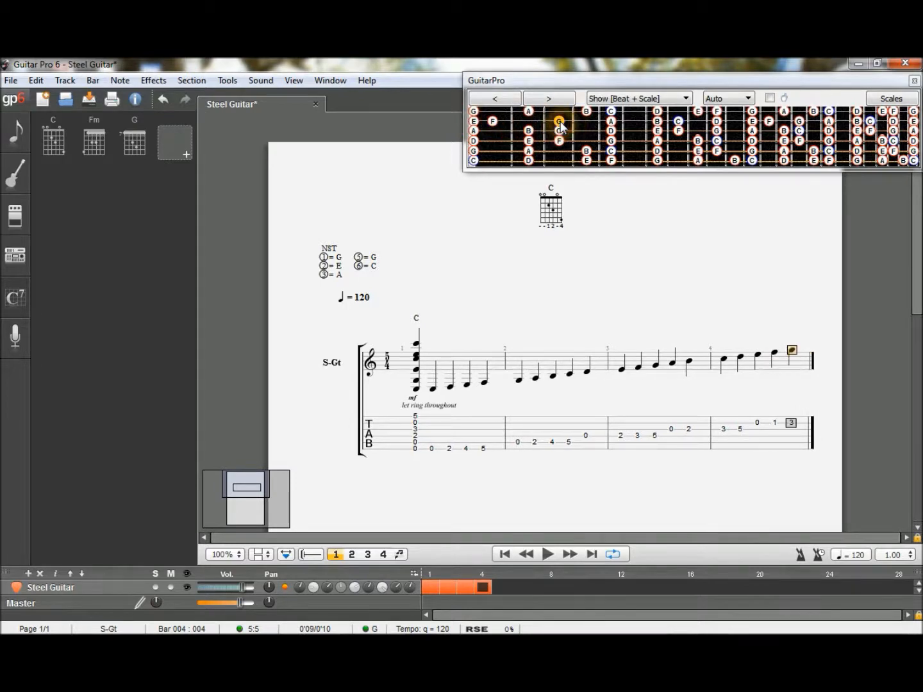
{"action": "key", "text": "Right"}
- Fill bar 5 with the second-string A at fret 5, plus G, A, B and C on the first string at frets 0, 2, 4 and 5
{"action": "left_click", "coordinate": [596, 121]}
{"action": "key", "text": "Right"}
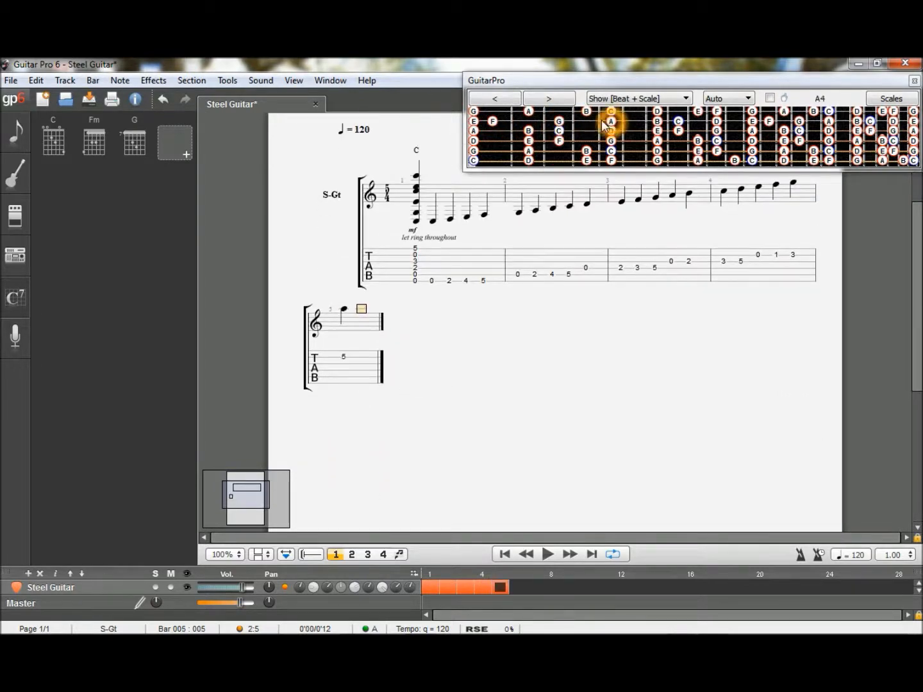
{"action": "left_click", "coordinate": [474, 113]}
{"action": "key", "text": "Right"}
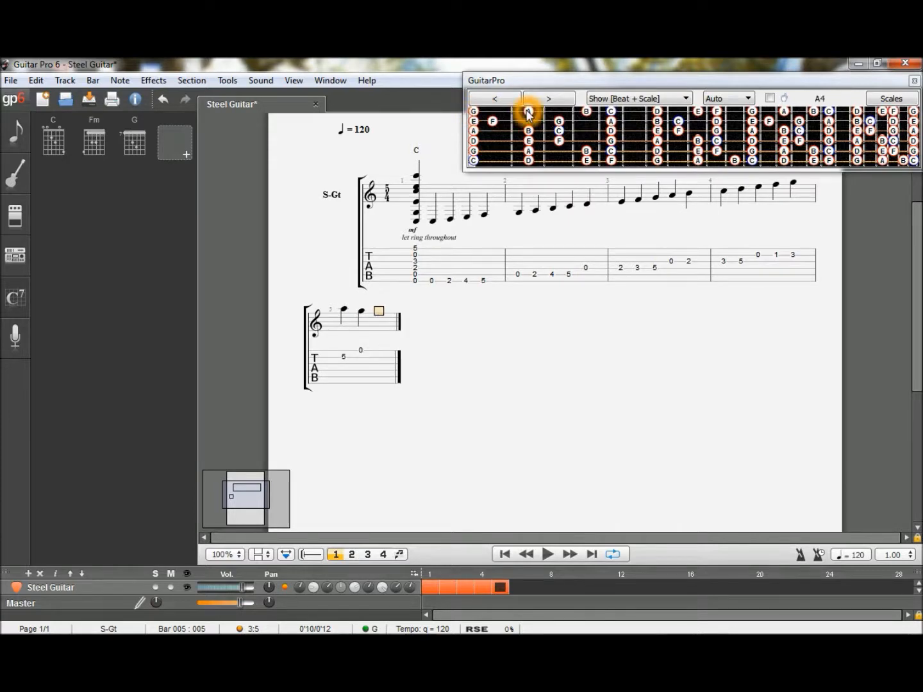
{"action": "left_click", "coordinate": [527, 114]}
{"action": "key", "text": "Right"}
{"action": "left_click", "coordinate": [586, 113]}
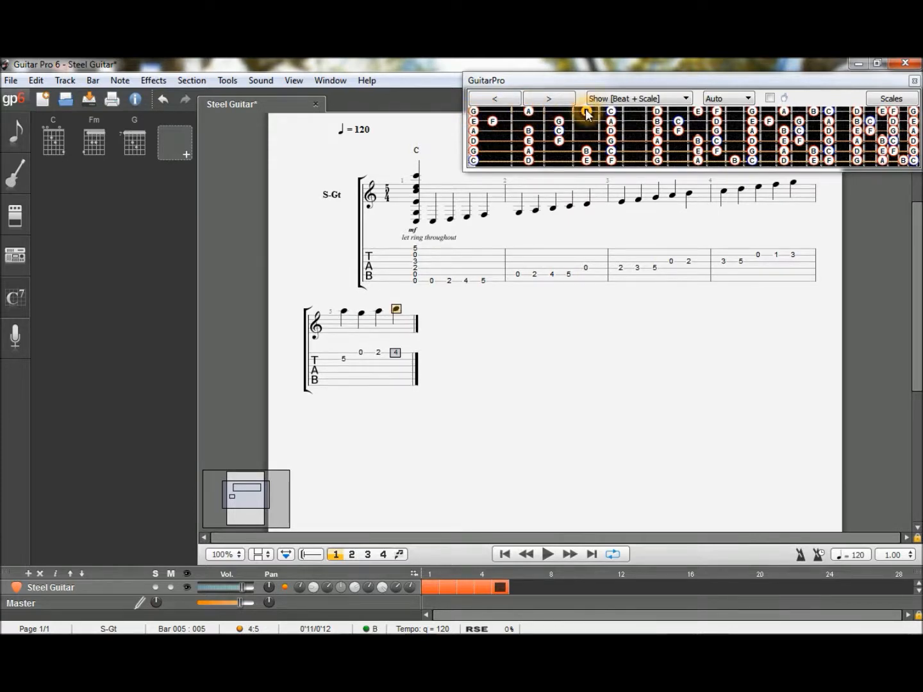
{"action": "key", "text": "Right"}
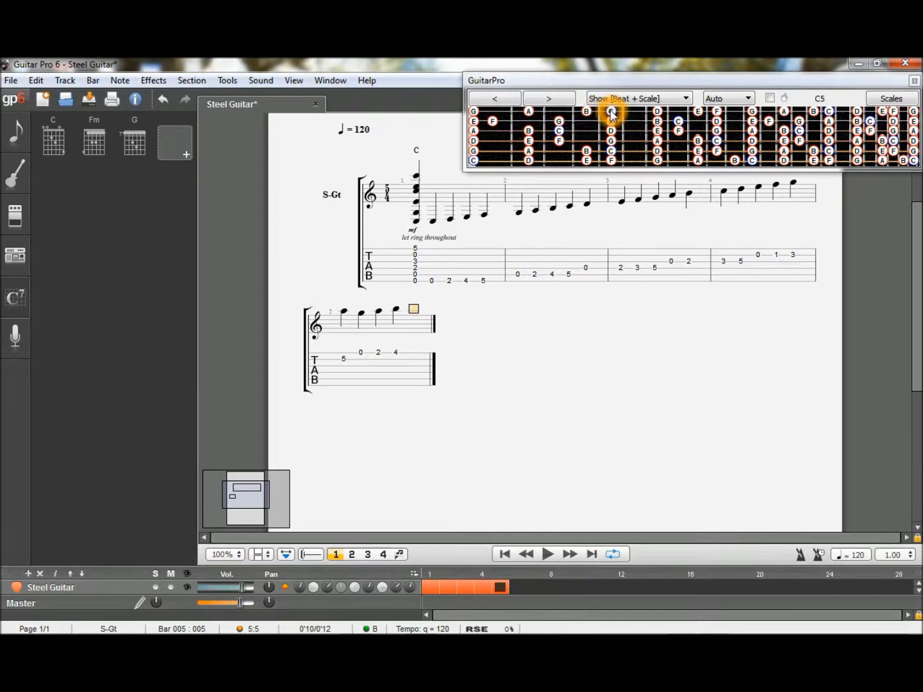
{"action": "left_click", "coordinate": [611, 112]}
{"action": "key", "text": "Right"}
{"action": "left_click", "coordinate": [530, 407]}
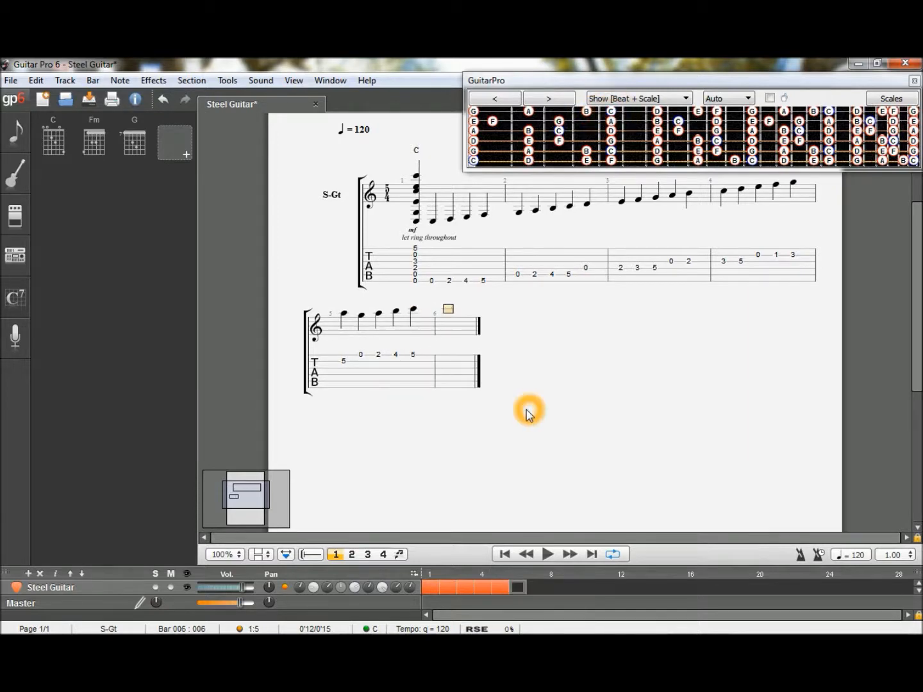
- Play the score back from the beginning
{"action": "left_click", "coordinate": [504, 555]}
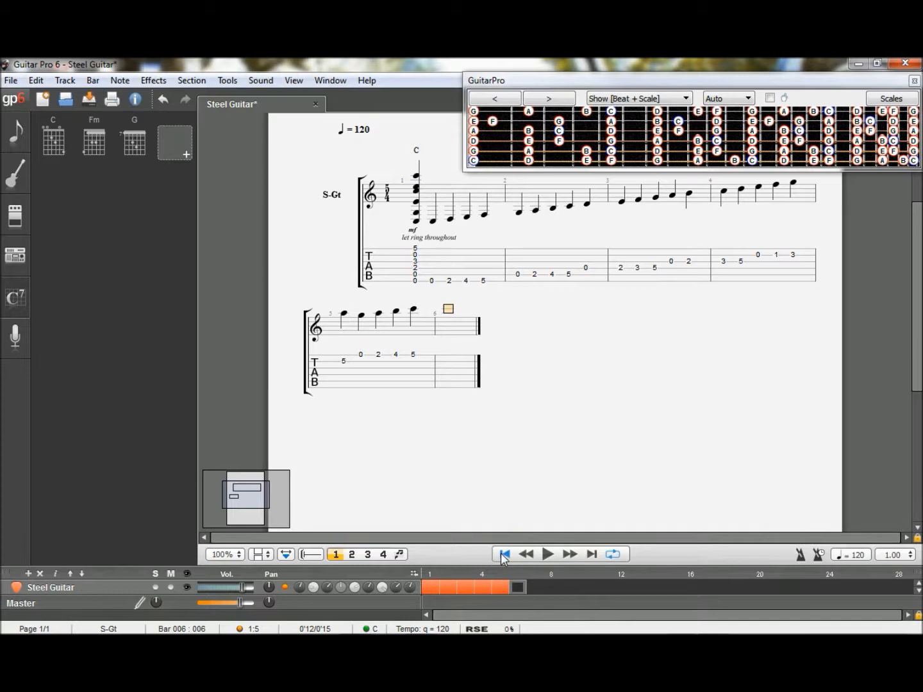
{"action": "left_click", "coordinate": [548, 554]}
- Insert the stored Fm chord on the first beat of bar 6
{"action": "left_click", "coordinate": [92, 141]}
{"action": "left_click", "coordinate": [406, 323]}
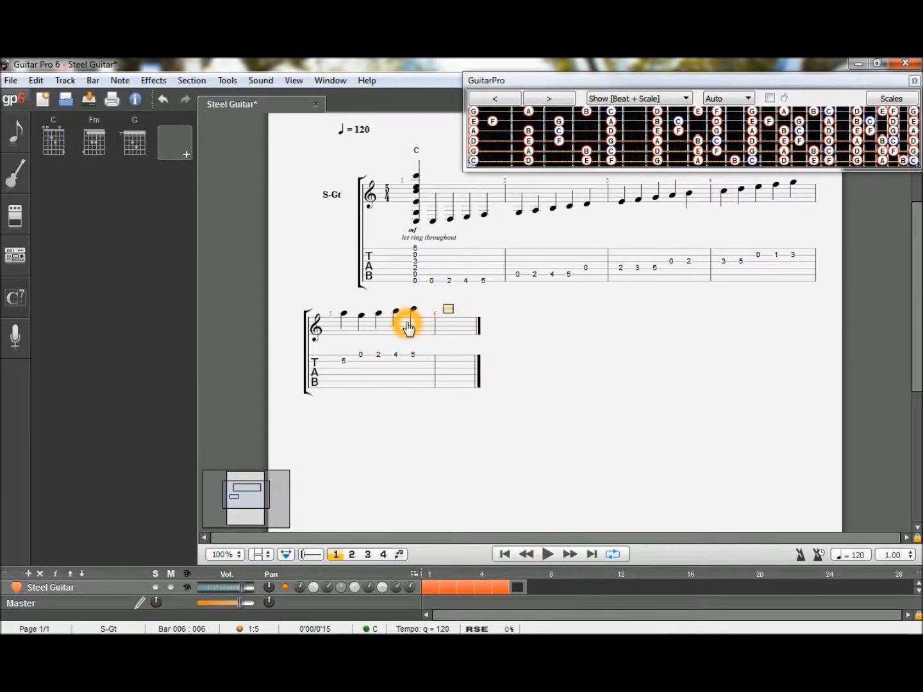
{"action": "left_click", "coordinate": [94, 142]}
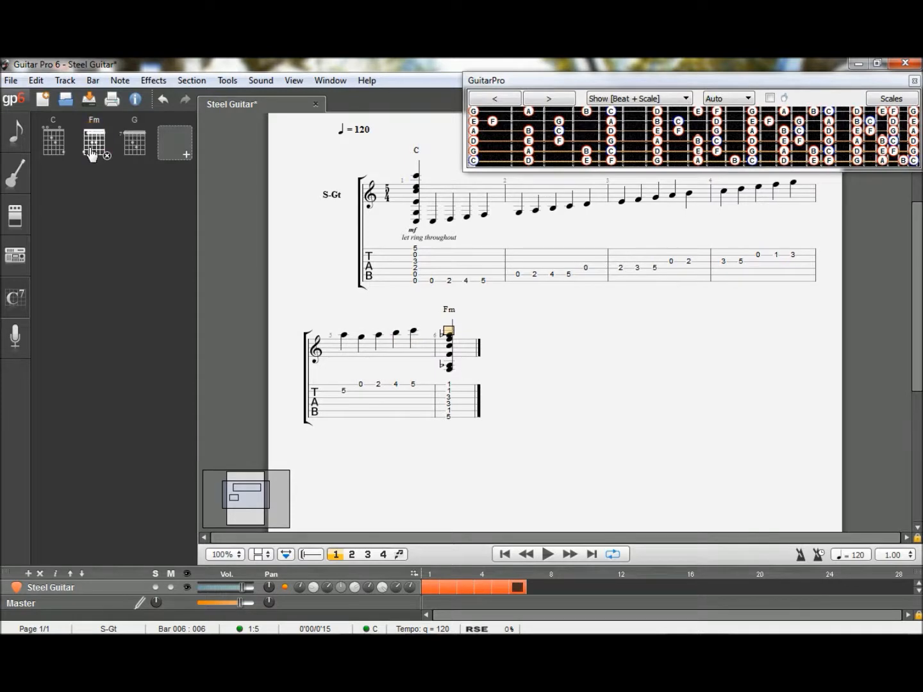
- Filter the scale list to the minor group and show the F Natural Minor scale on the fretboard
{"action": "left_click", "coordinate": [880, 99]}
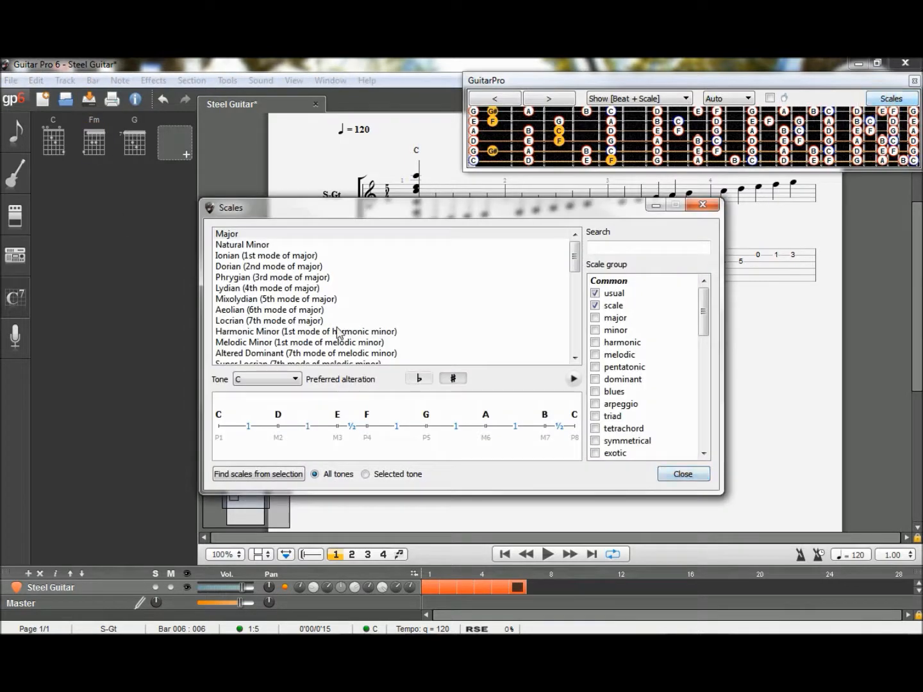
{"action": "left_click", "coordinate": [297, 377]}
{"action": "mouse_move", "coordinate": [258, 343]}
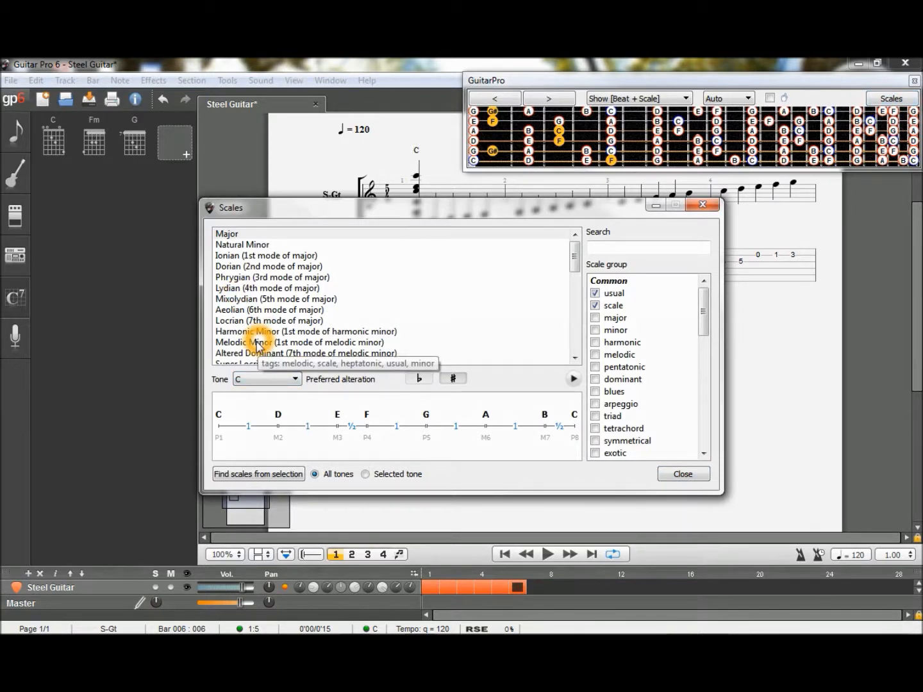
{"action": "left_click", "coordinate": [256, 343]}
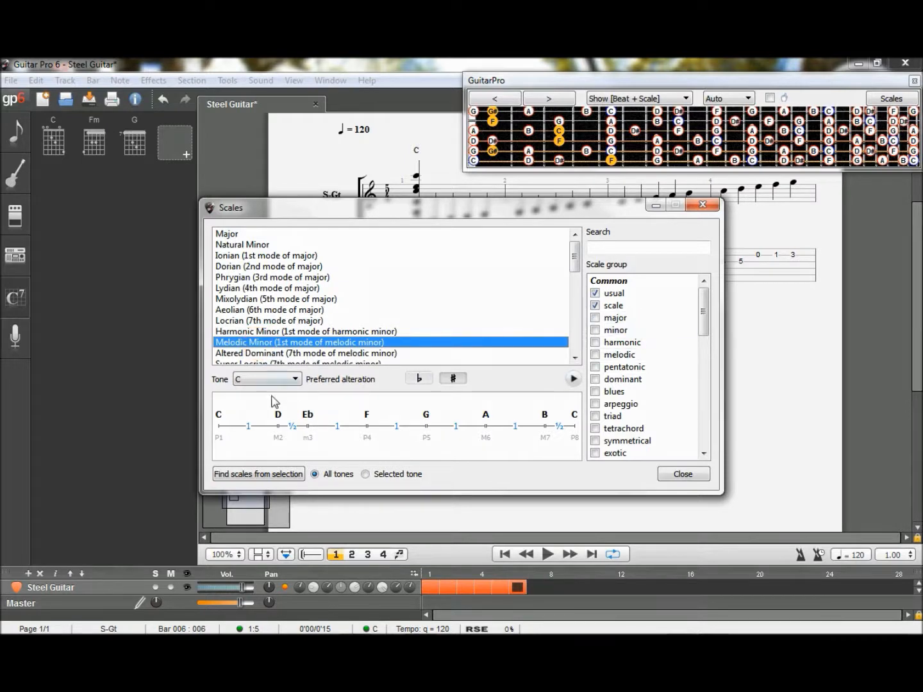
{"action": "left_click", "coordinate": [255, 381]}
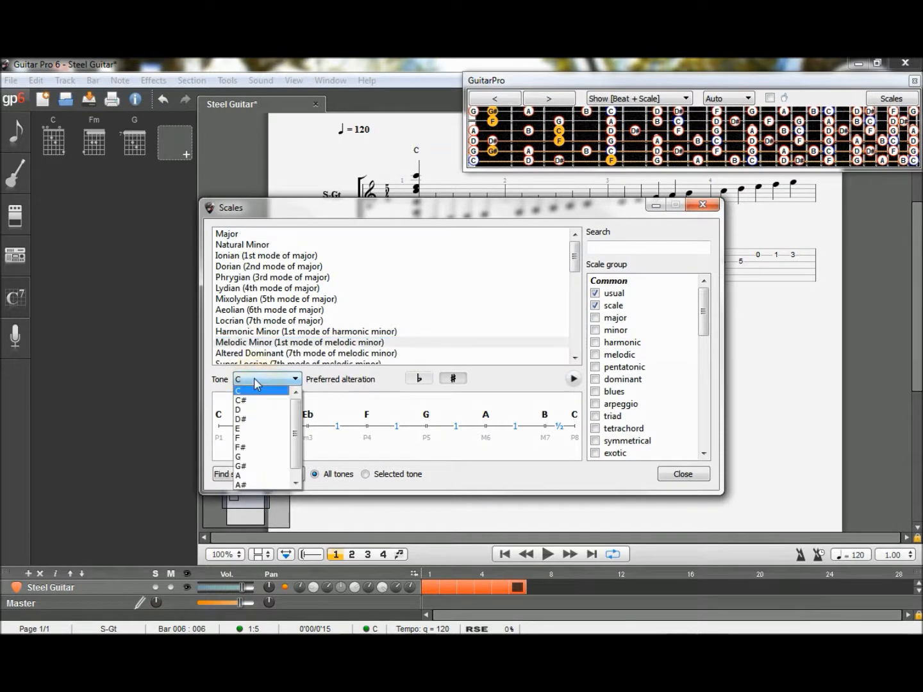
{"action": "left_click", "coordinate": [256, 437]}
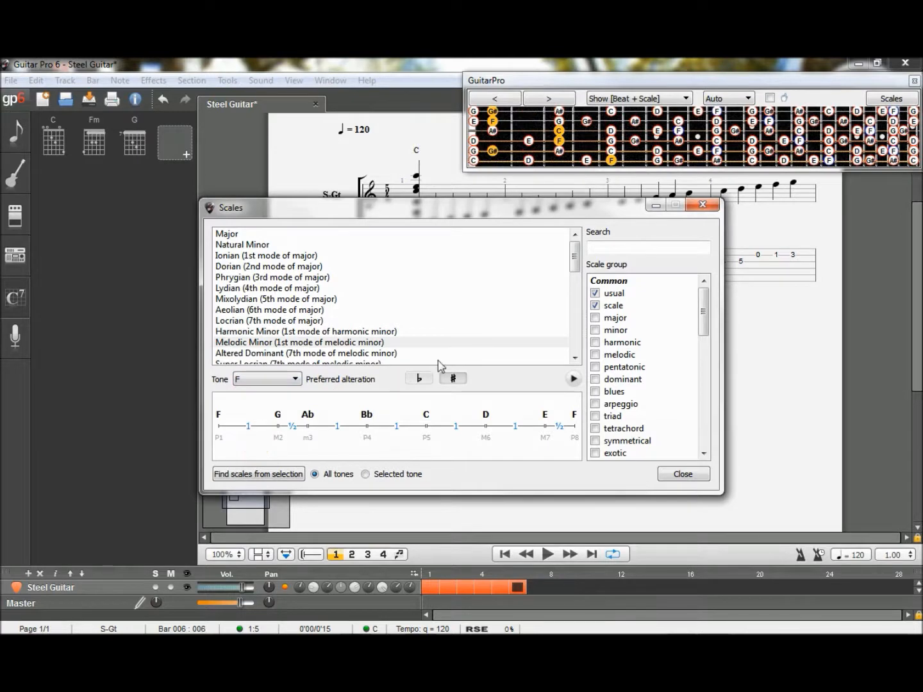
{"action": "left_click", "coordinate": [595, 330]}
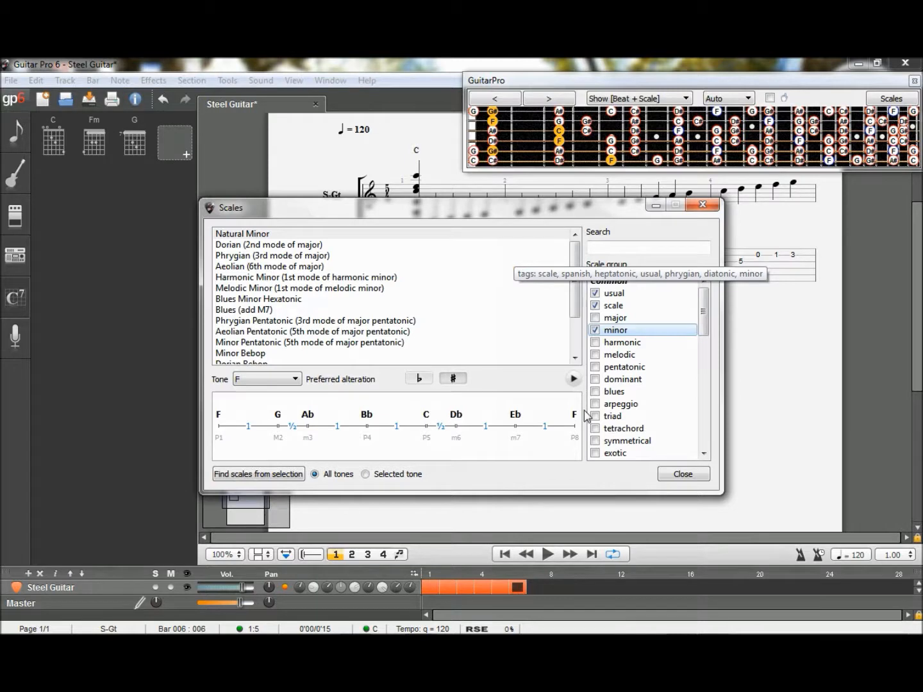
{"action": "left_click", "coordinate": [677, 475]}
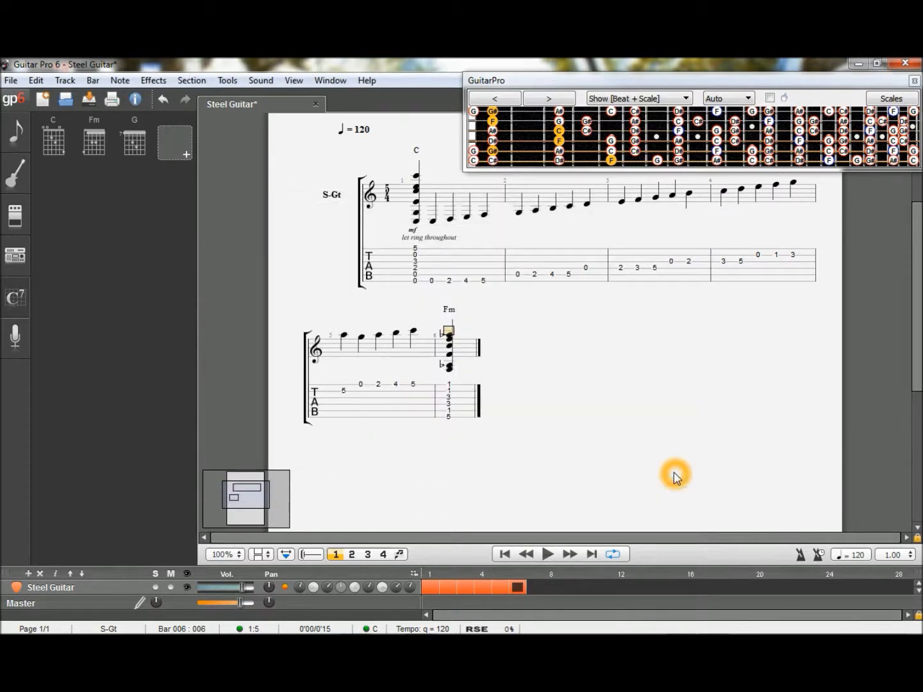
- Complete bar 6 with F, D#, C# and C on the first string at frets 10, 8, 6 and 5
{"action": "key", "text": "Right"}
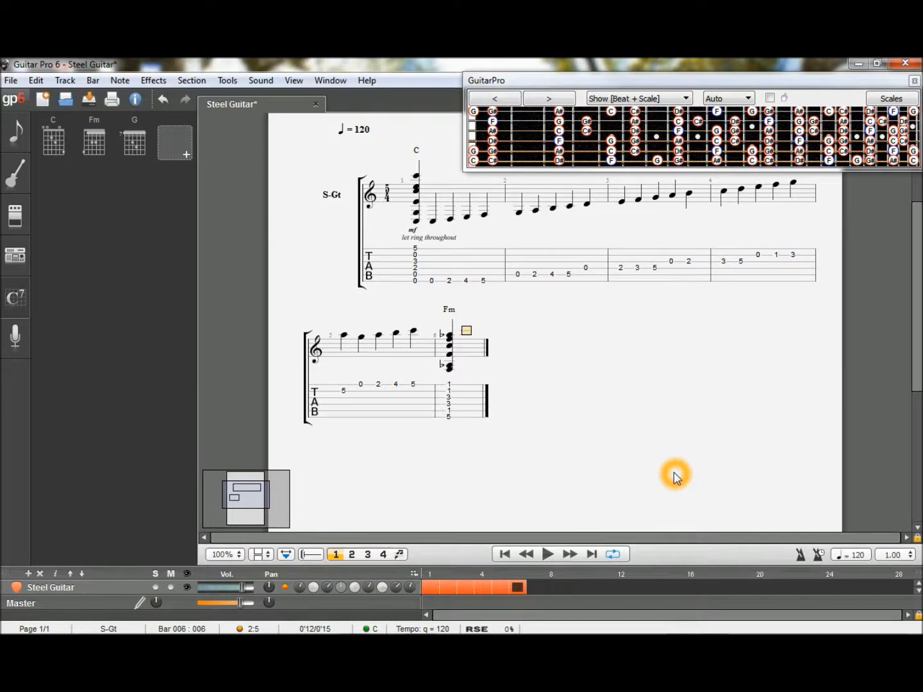
{"action": "left_click", "coordinate": [612, 163]}
{"action": "left_click", "coordinate": [717, 112]}
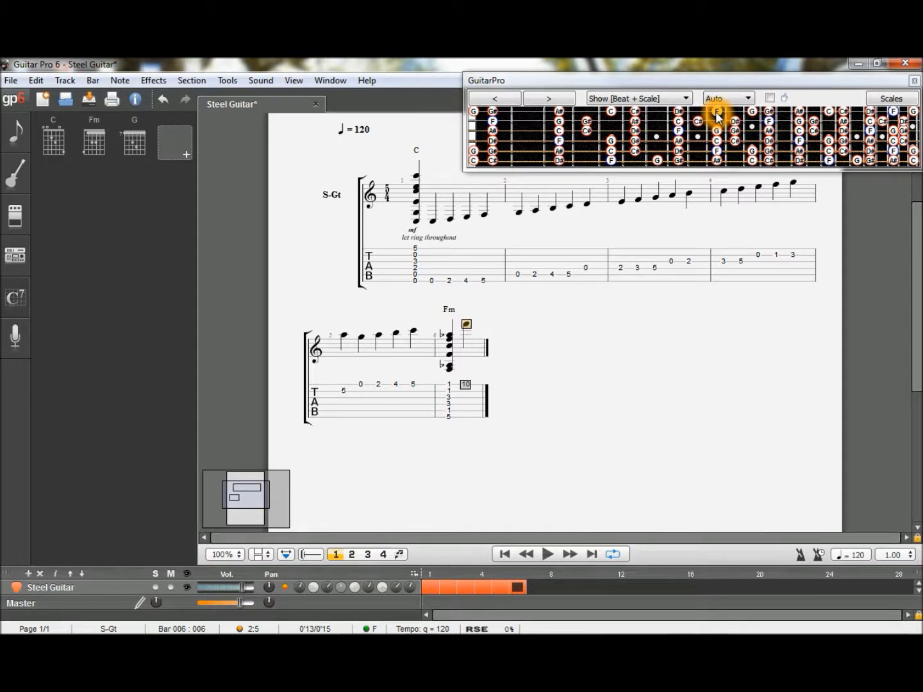
{"action": "key", "text": "Right"}
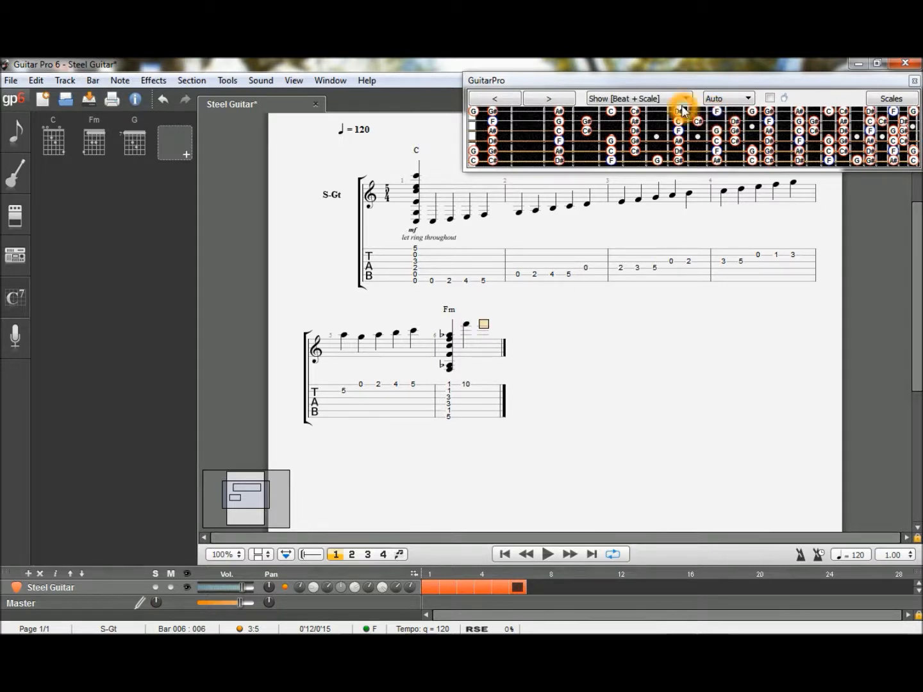
{"action": "key", "text": "Right"}
{"action": "left_click", "coordinate": [637, 113]}
{"action": "key", "text": "Right"}
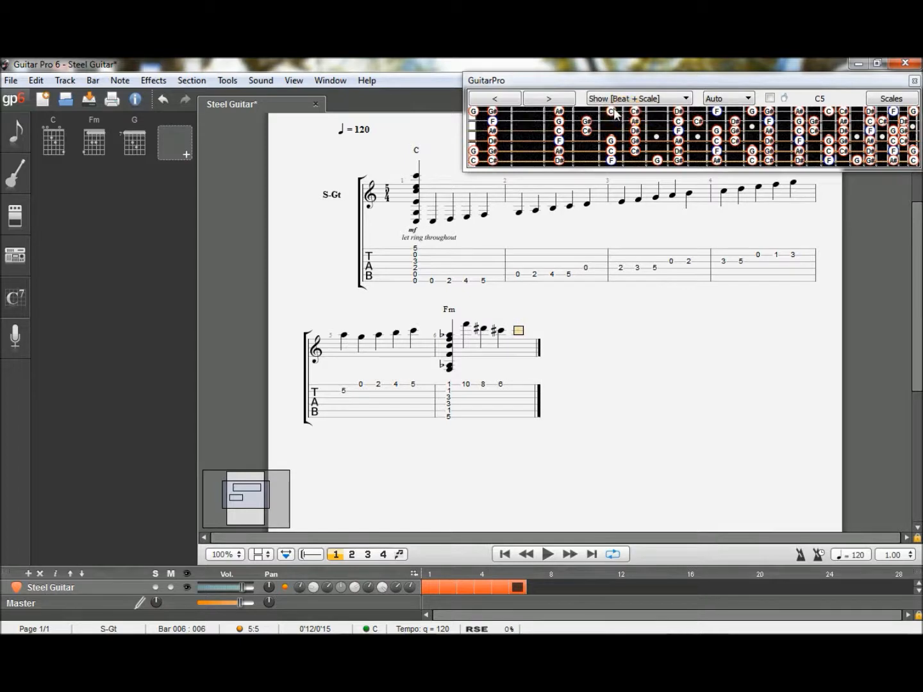
{"action": "left_click", "coordinate": [613, 113]}
{"action": "key", "text": "Right"}
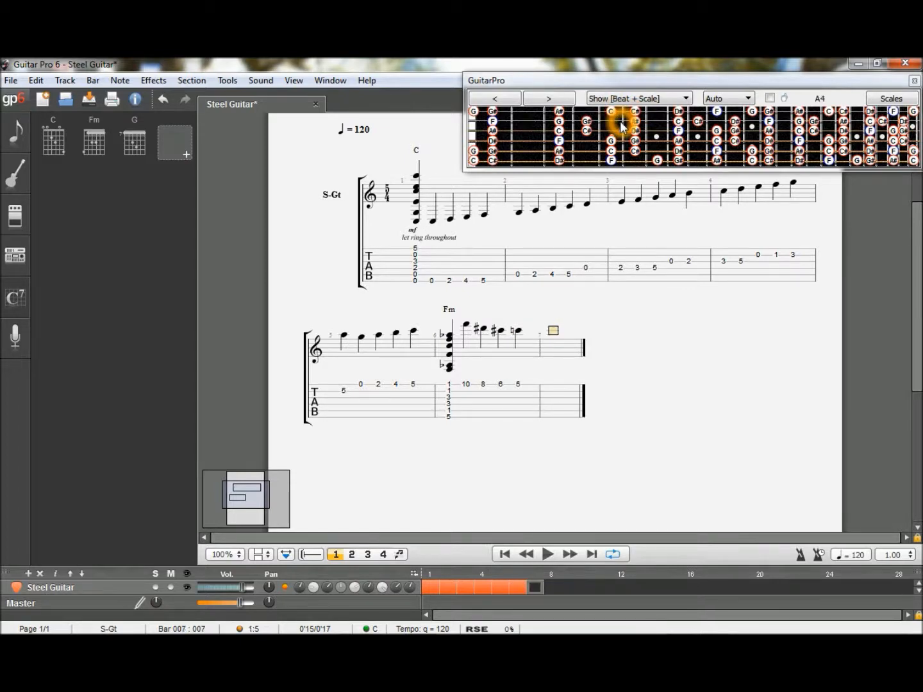
- Fill bar 7 with C#, C, A# and G# on the second string at frets 9, 8, 6 and 4, plus G on the third at fret 10
{"action": "left_click", "coordinate": [685, 122]}
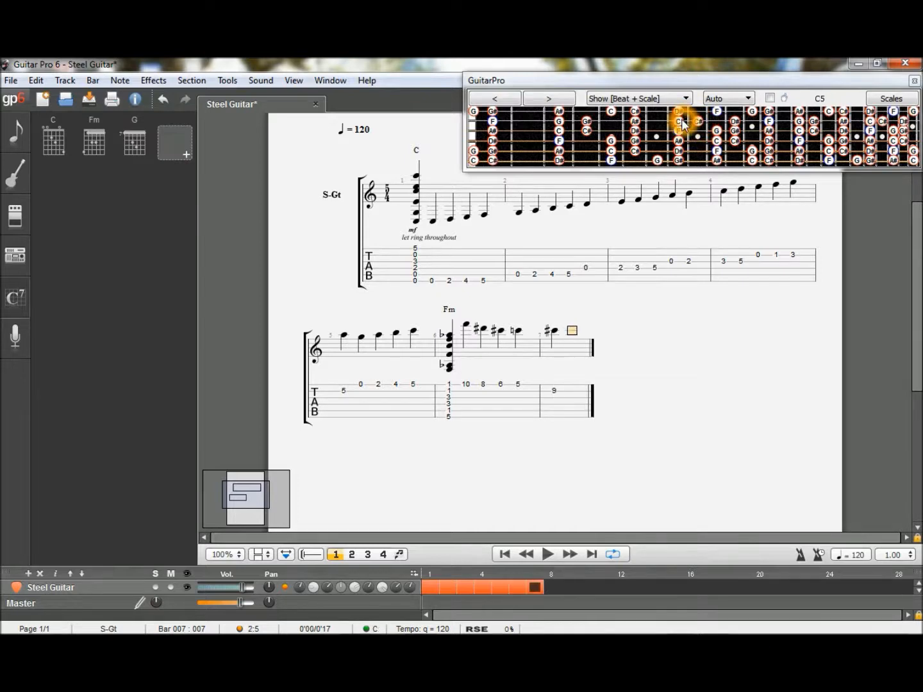
{"action": "left_click", "coordinate": [683, 122]}
{"action": "left_click", "coordinate": [634, 122]}
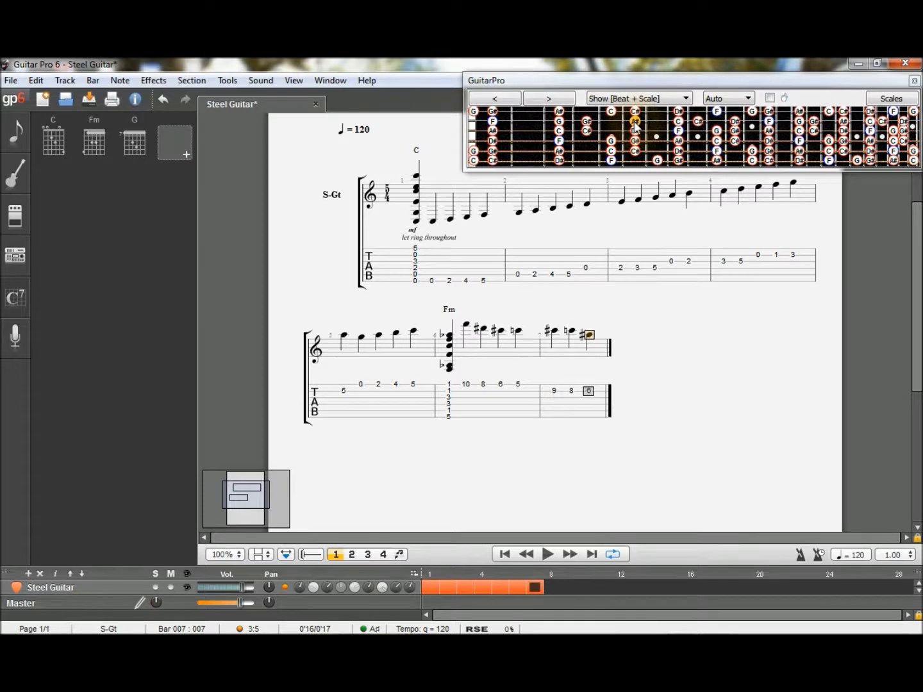
{"action": "key", "text": "Right"}
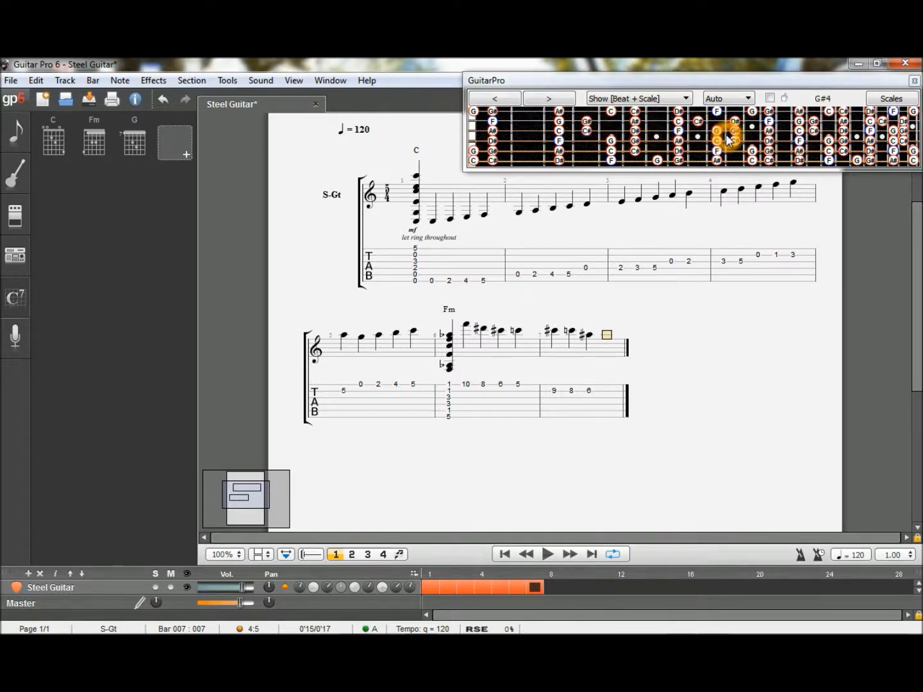
{"action": "left_click", "coordinate": [586, 122]}
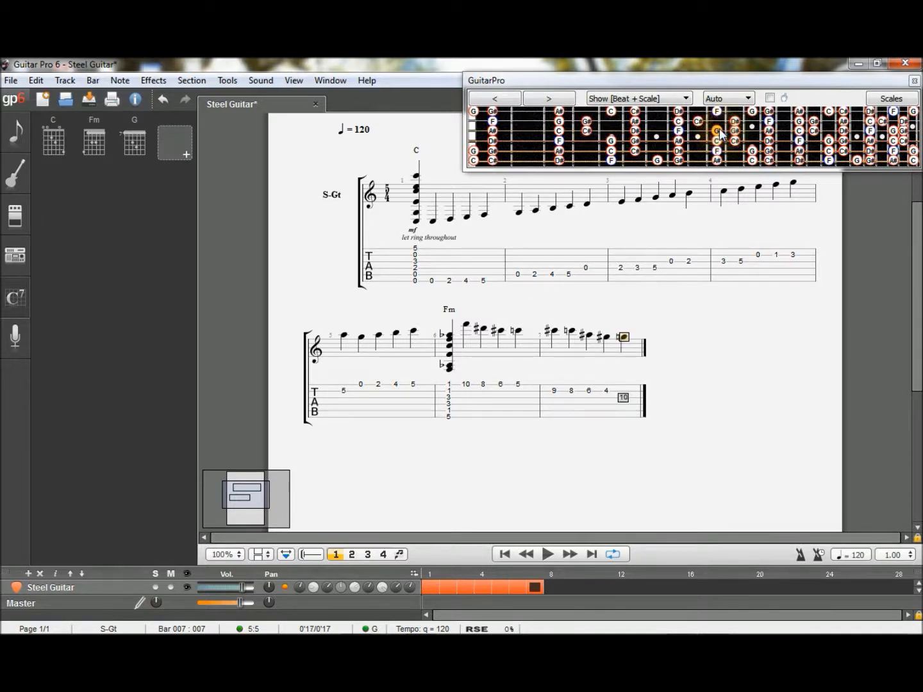
- Fill bar 8 with F, D# and C# on the third string at frets 8, 6 and 4, plus C and A# on the fourth at frets 10 and 8
{"action": "left_click", "coordinate": [677, 131]}
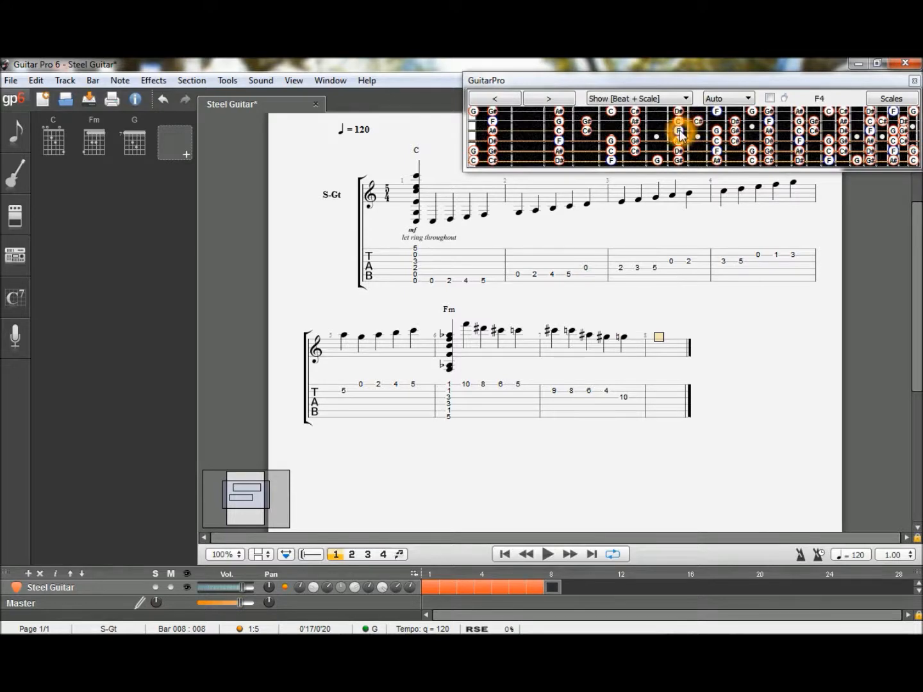
{"action": "left_click", "coordinate": [634, 131]}
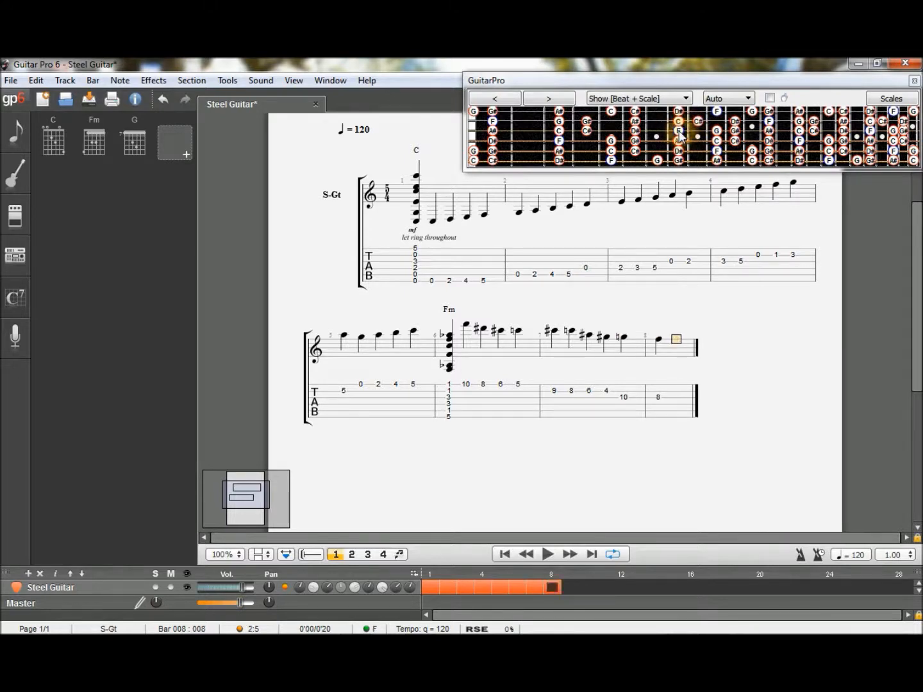
{"action": "left_click", "coordinate": [633, 133]}
{"action": "key", "text": "Right"}
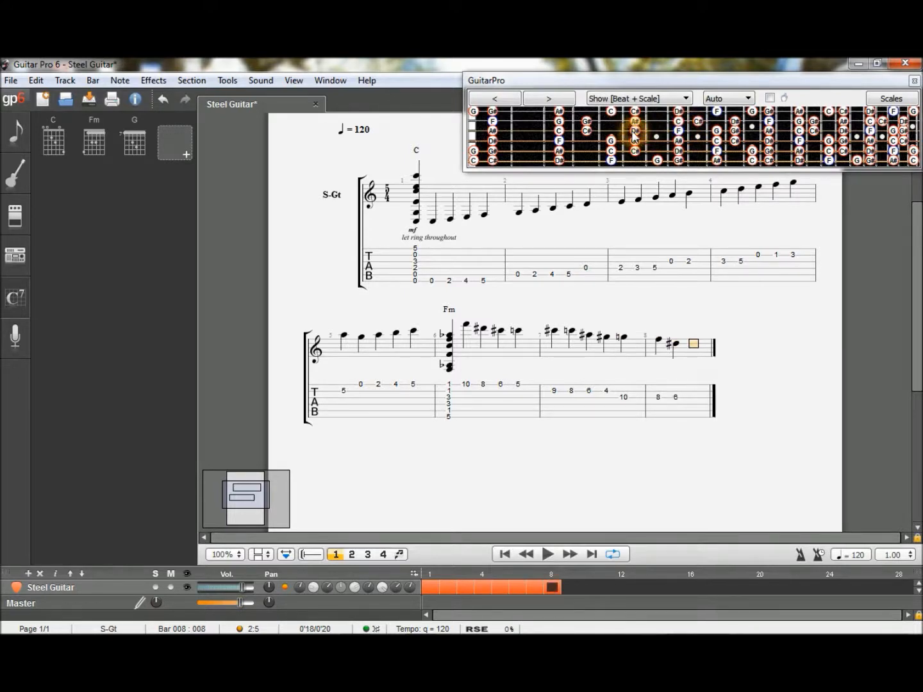
{"action": "left_click", "coordinate": [588, 132]}
{"action": "key", "text": "Right"}
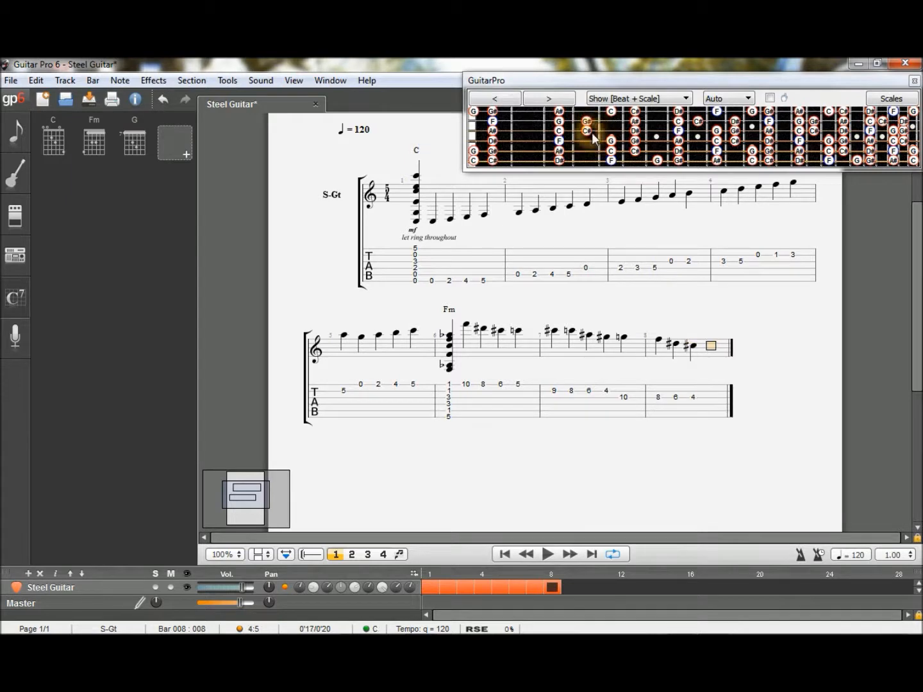
{"action": "left_click", "coordinate": [716, 143]}
{"action": "key", "text": "Right"}
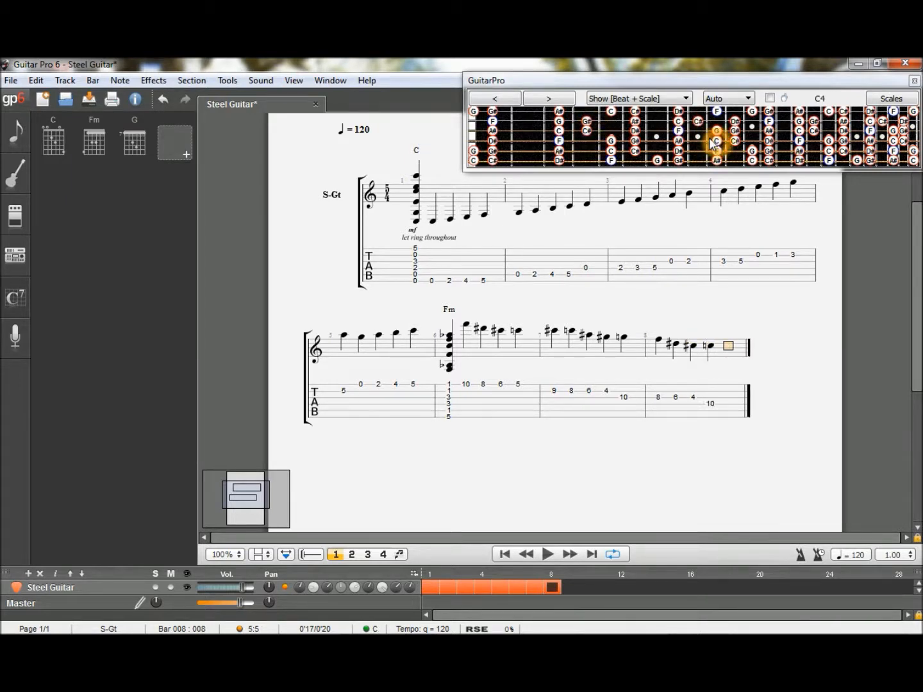
{"action": "left_click", "coordinate": [680, 142]}
{"action": "key", "text": "Right"}
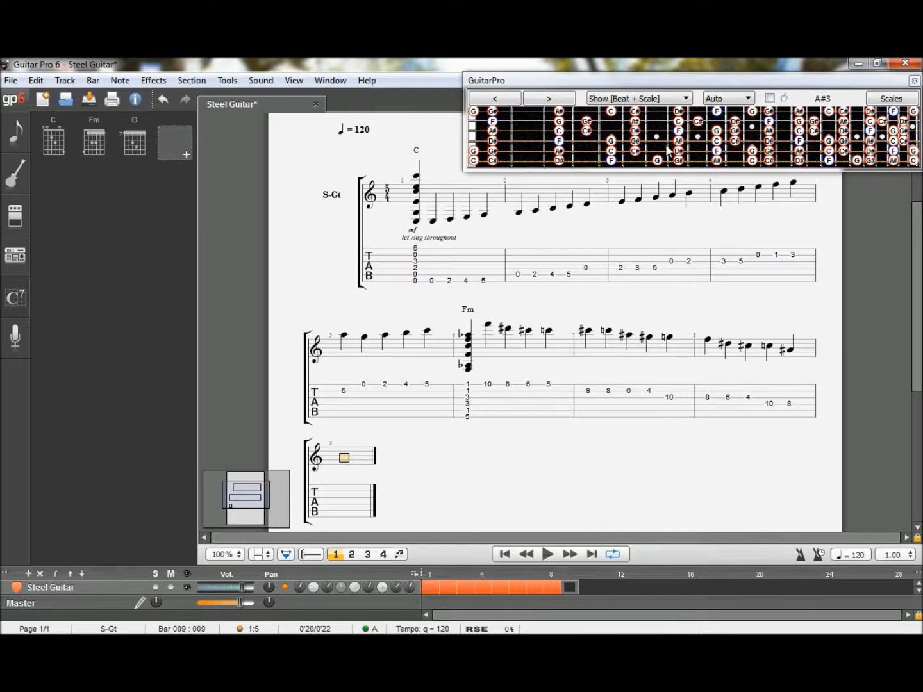
- Fill bar 9 with G# and G on the fourth string at frets 6 and 5, plus F, D# and C# on the fifth at 10, 8 and 6
{"action": "left_click", "coordinate": [634, 141]}
{"action": "key", "text": "Right"}
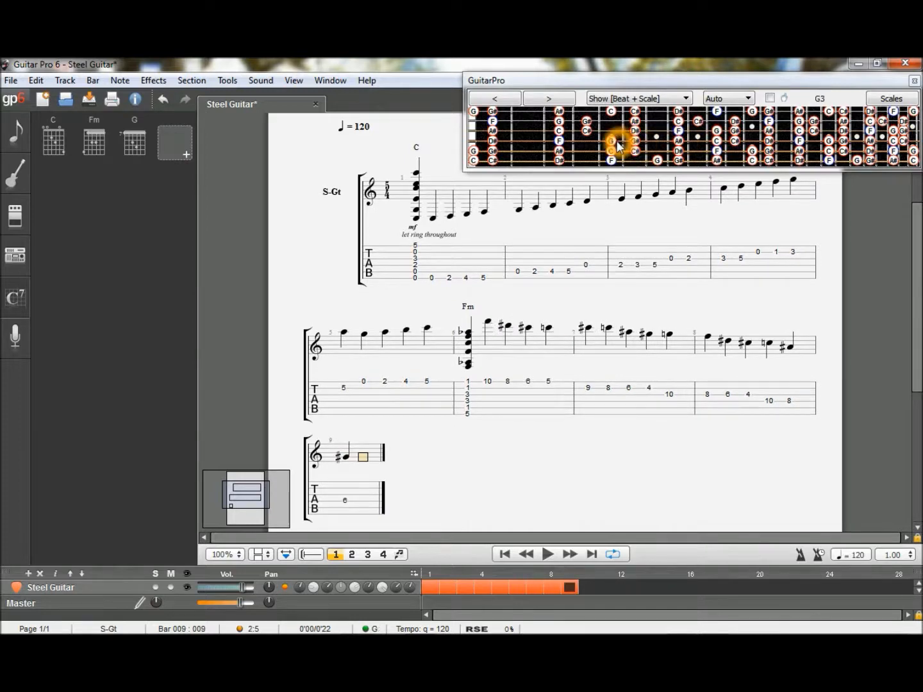
{"action": "left_click", "coordinate": [617, 142]}
{"action": "key", "text": "Right"}
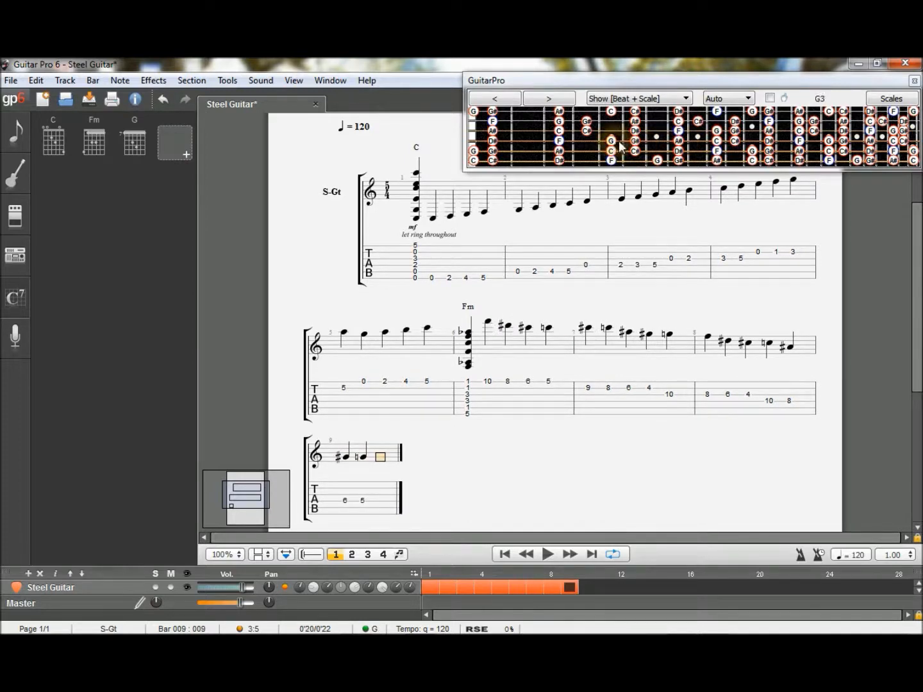
{"action": "left_click", "coordinate": [718, 150]}
{"action": "key", "text": "Right"}
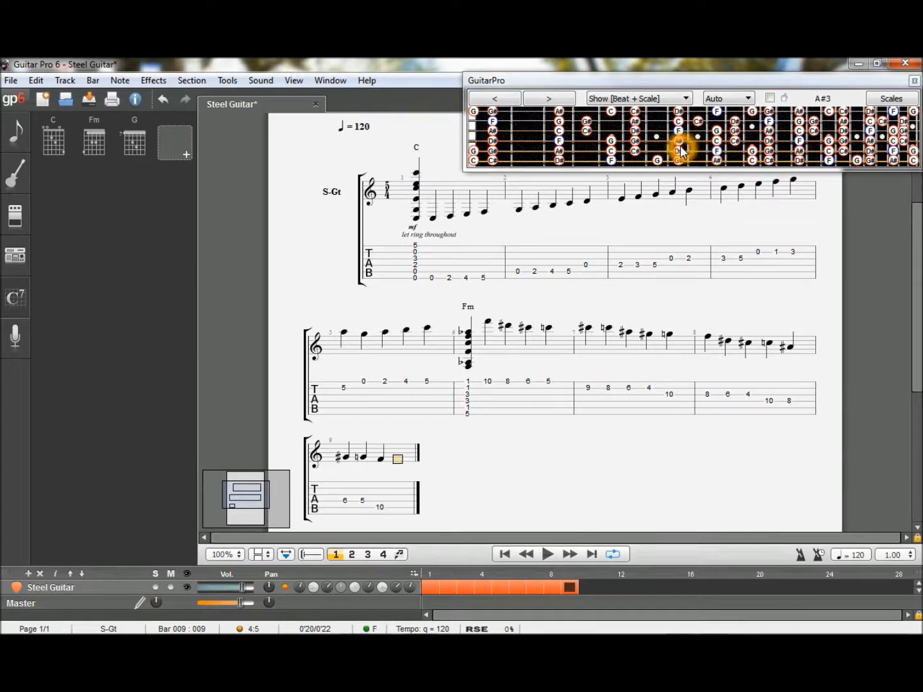
{"action": "left_click", "coordinate": [679, 151]}
{"action": "key", "text": "Right"}
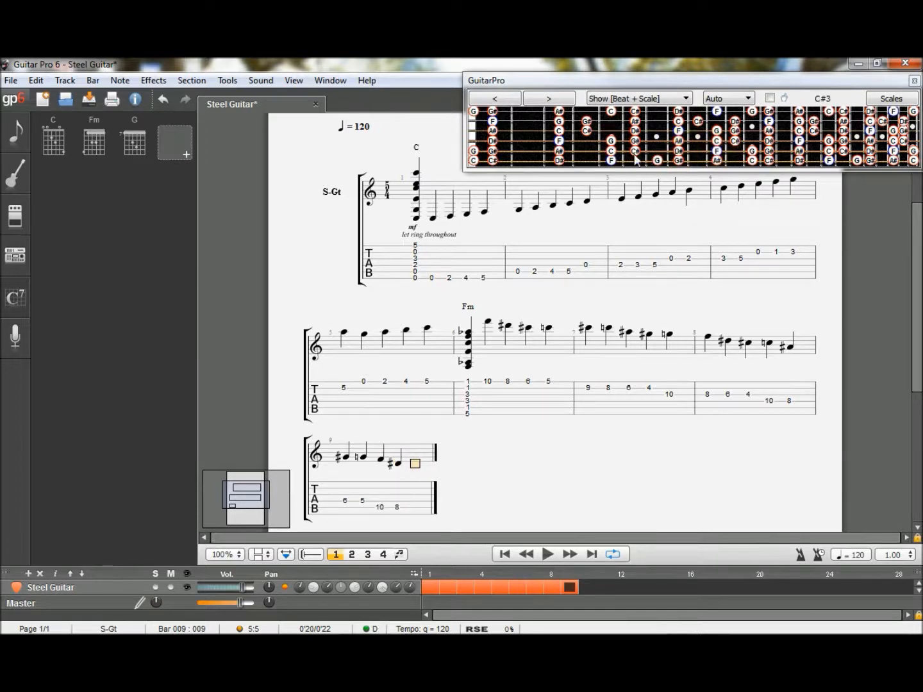
{"action": "left_click", "coordinate": [634, 151]}
{"action": "key", "text": "Right"}
- Fill bar 10 with the fifth-string C at fret 5, plus A#, G#, G and F on the sixth string at frets 10, 8, 7 and 5
{"action": "left_click", "coordinate": [610, 152]}
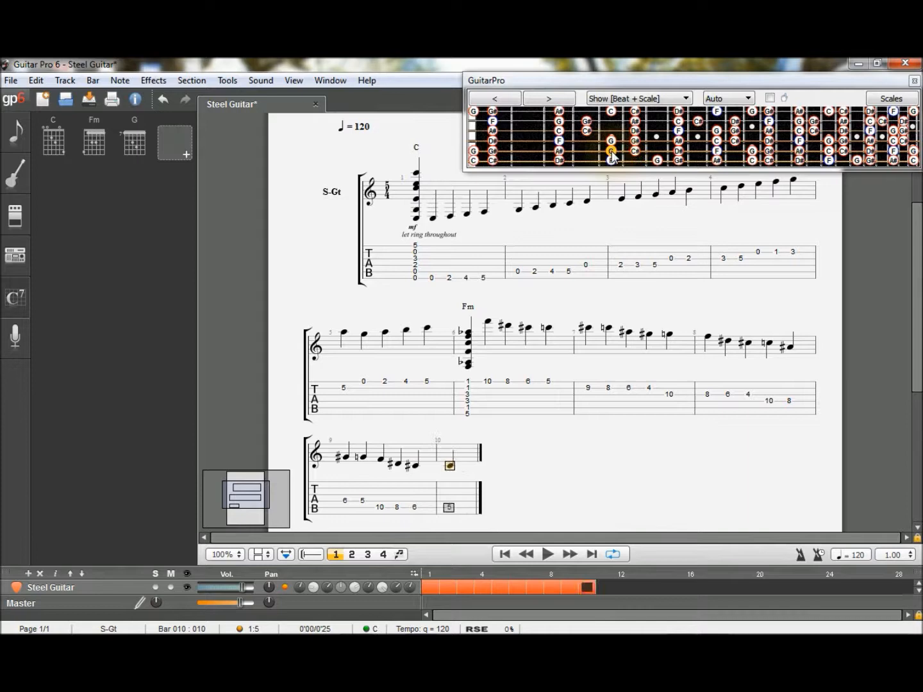
{"action": "key", "text": "Right"}
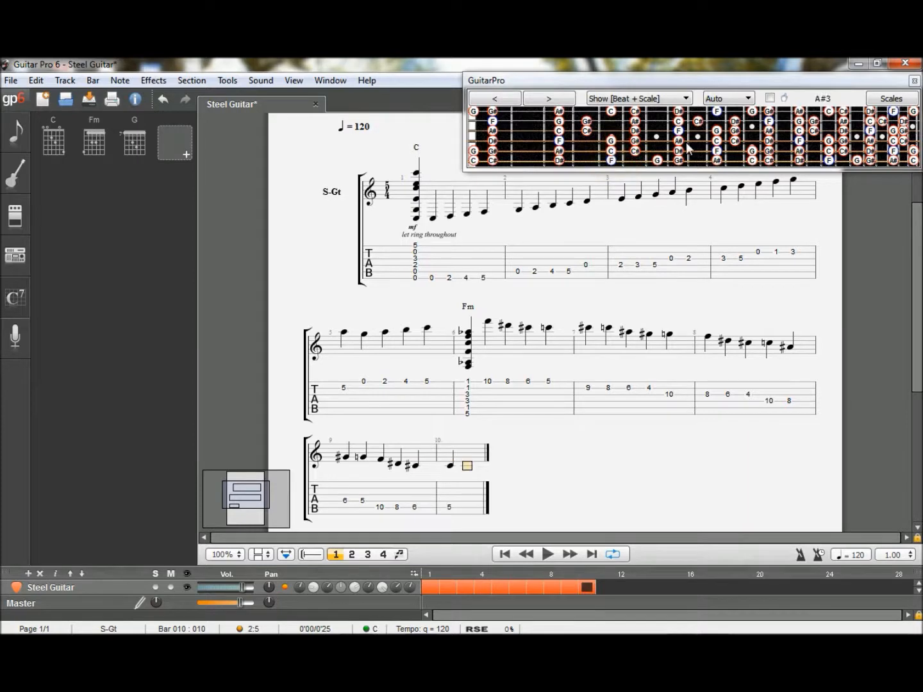
{"action": "left_click", "coordinate": [718, 160]}
{"action": "key", "text": "Right"}
{"action": "left_click", "coordinate": [659, 160]}
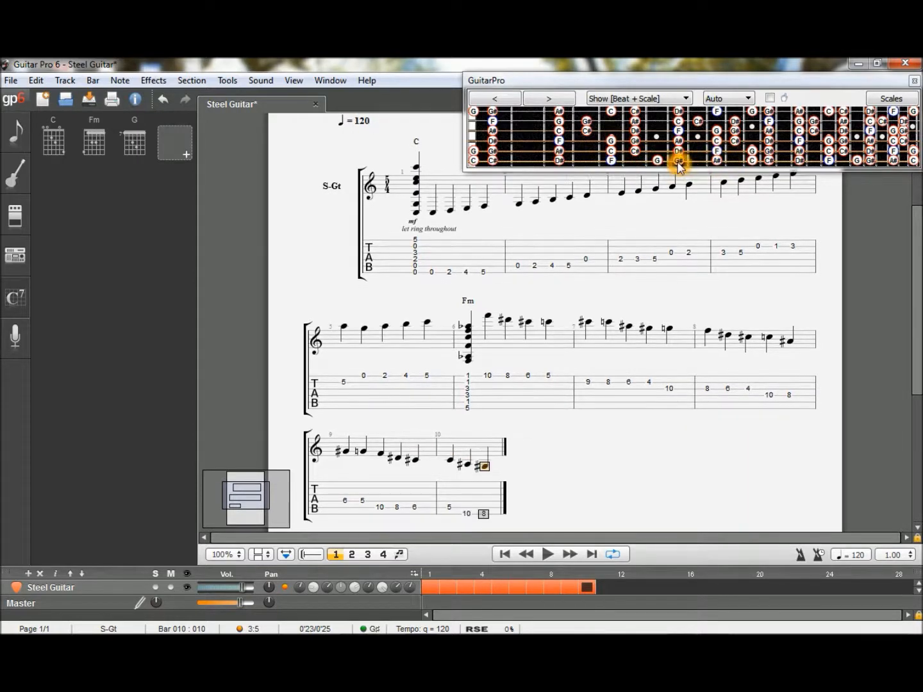
{"action": "key", "text": "Right"}
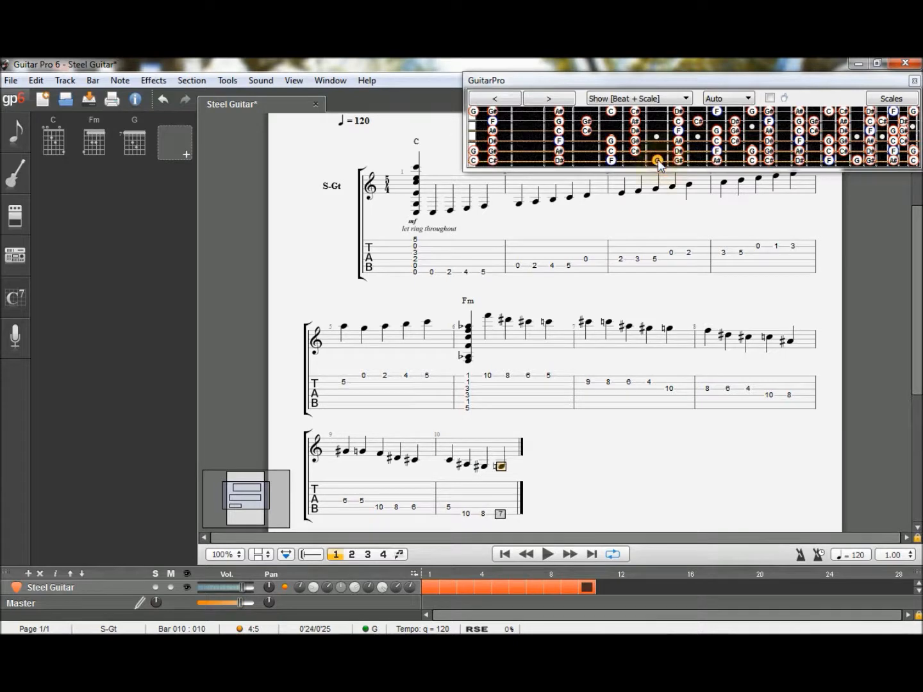
{"action": "left_click", "coordinate": [634, 160]}
{"action": "key", "text": "Right"}
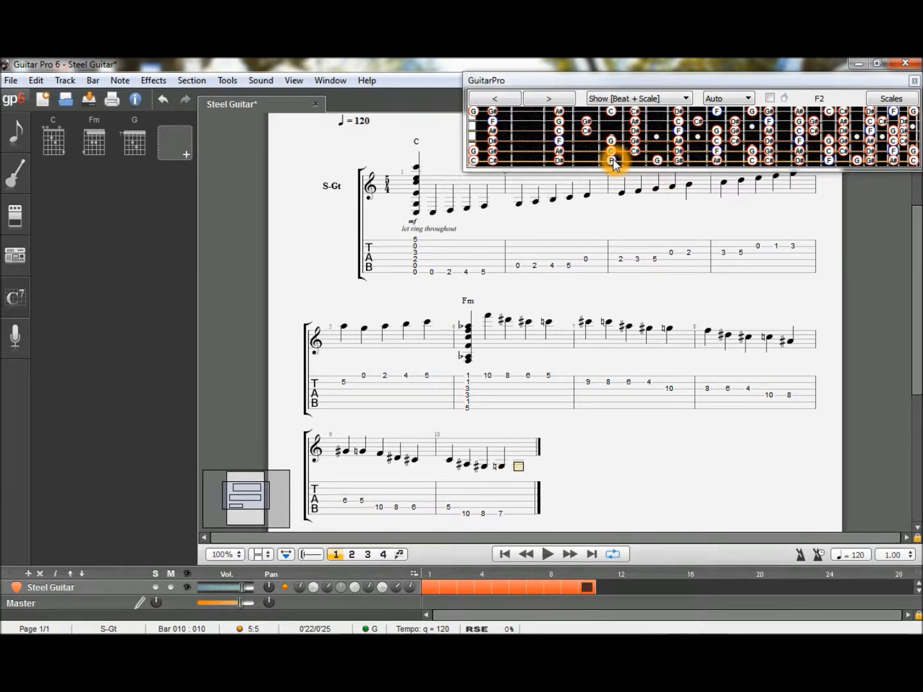
{"action": "left_click", "coordinate": [612, 161]}
{"action": "key", "text": "Right"}
{"action": "left_click", "coordinate": [609, 300]}
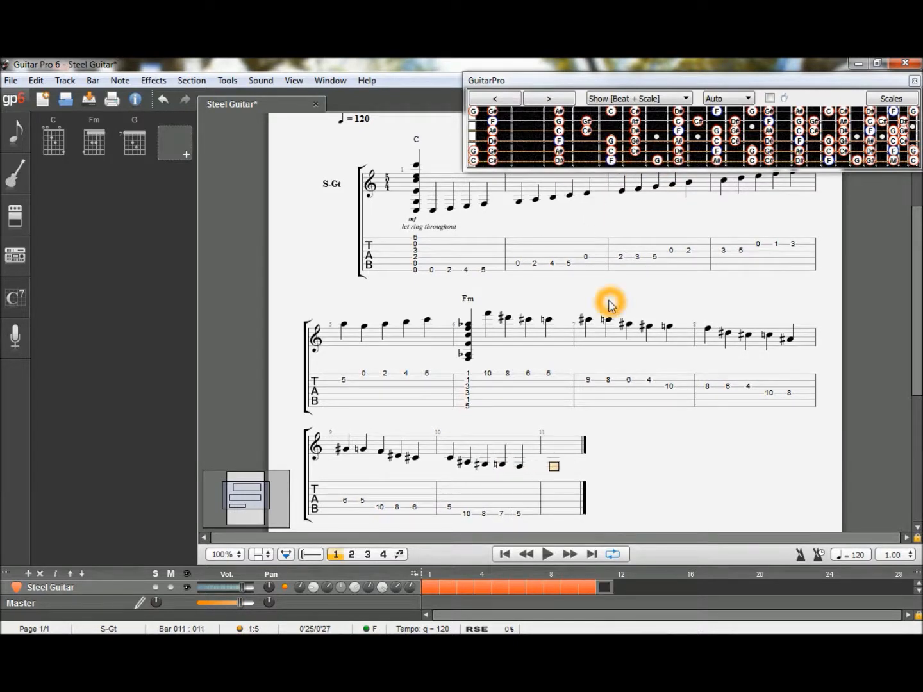
- Listen to the score from bar 1 and stop the playback
{"action": "left_click", "coordinate": [506, 554]}
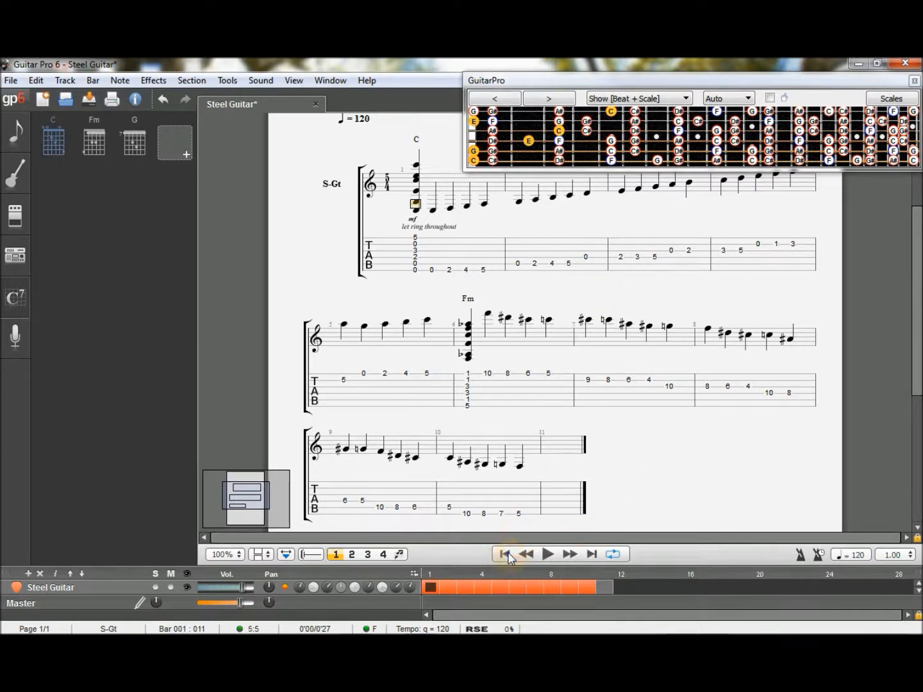
{"action": "left_click", "coordinate": [548, 555]}
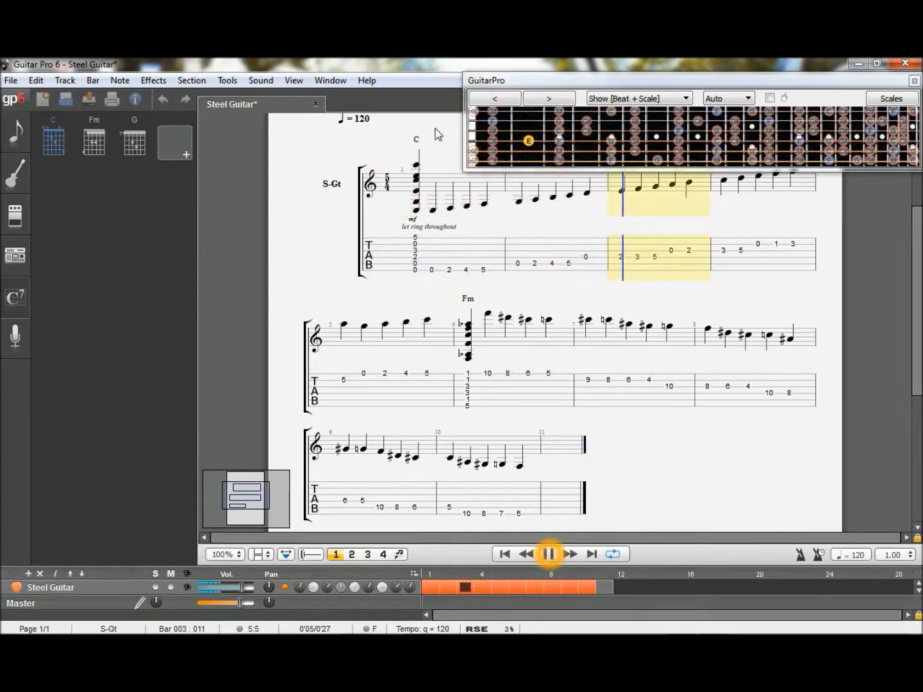
{"action": "left_click", "coordinate": [548, 555]}
- Insert the saved G chord on the first beat of bar 11, after the closing F of bar 10
{"action": "left_click", "coordinate": [550, 443]}
{"action": "left_click", "coordinate": [517, 468]}
{"action": "left_click", "coordinate": [521, 470]}
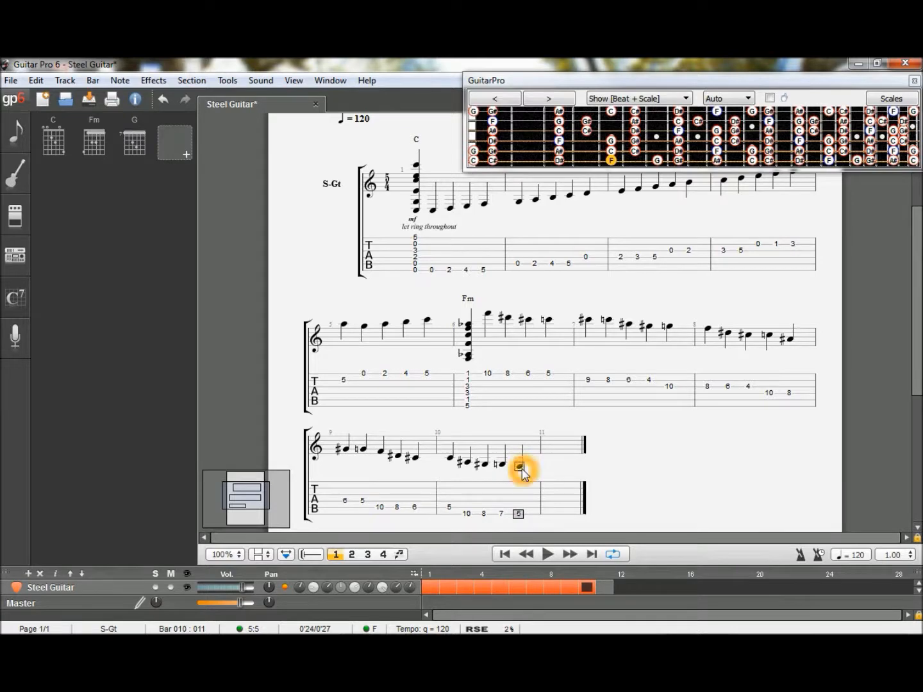
{"action": "key", "text": "Right"}
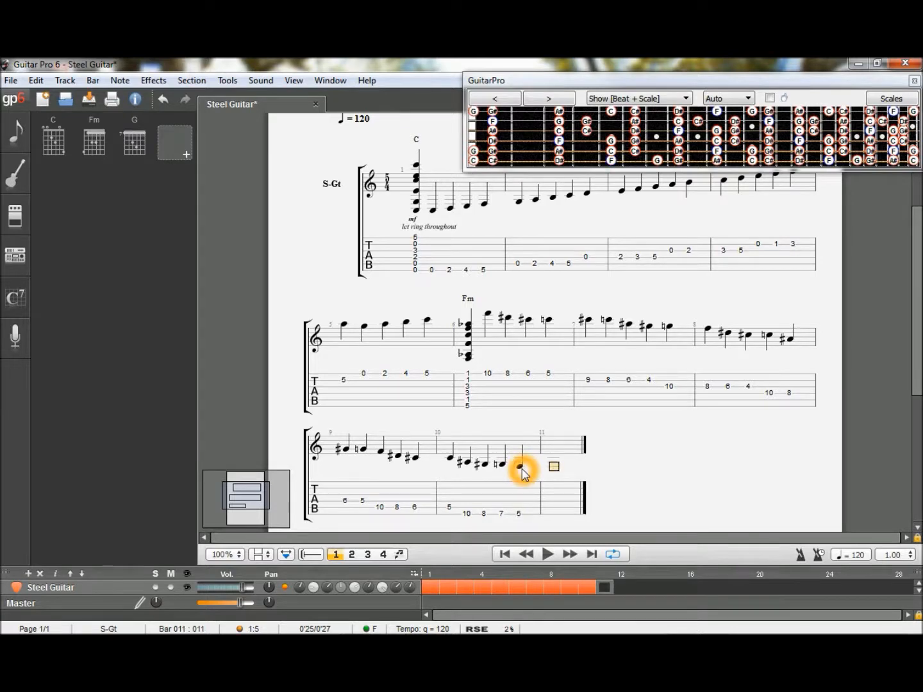
{"action": "left_click", "coordinate": [130, 147]}
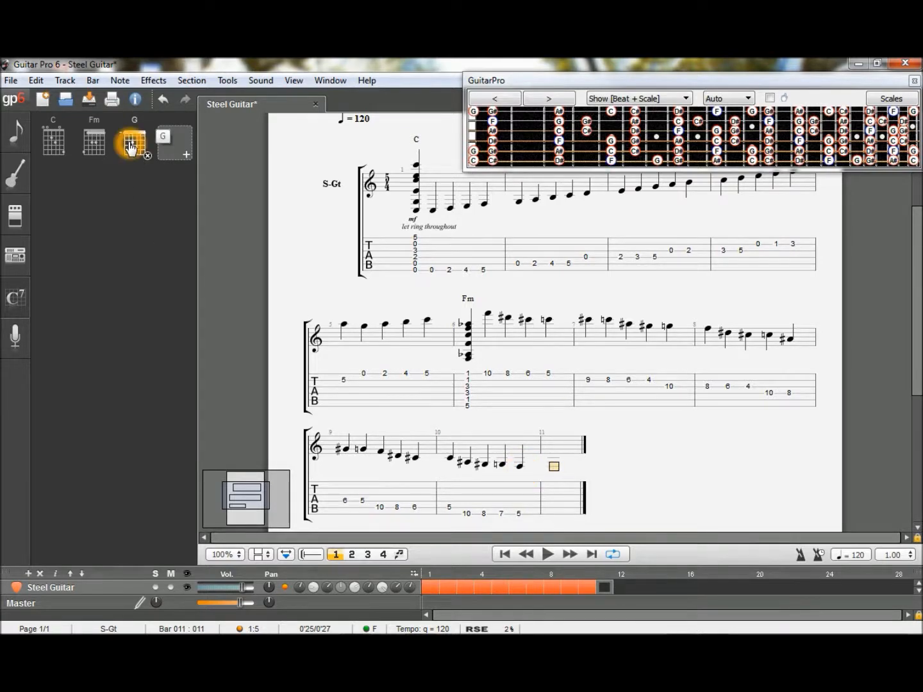
{"action": "left_click", "coordinate": [130, 147]}
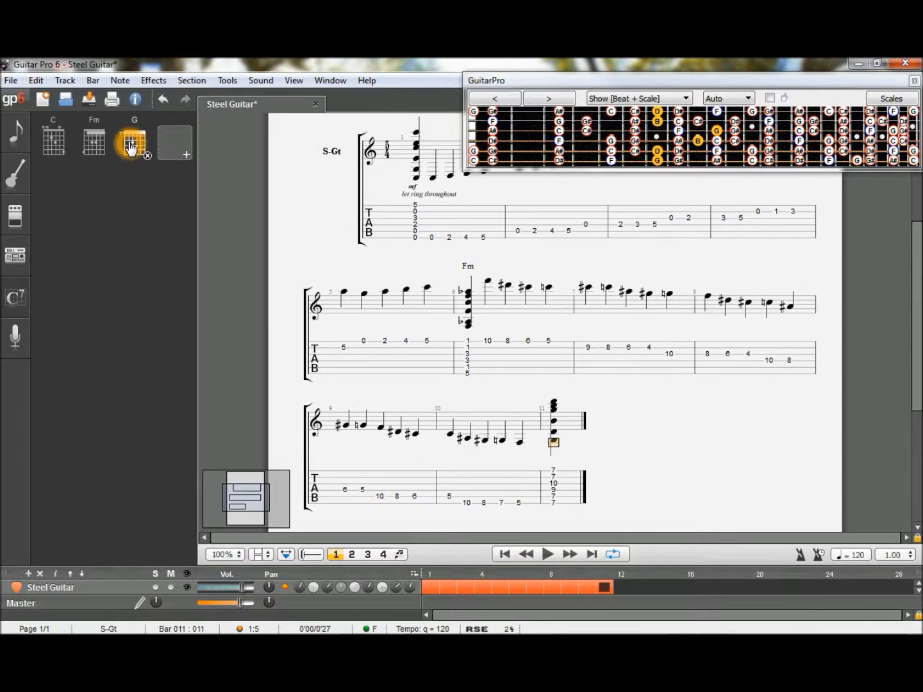
- Filter the scales to the major group instead of minor and display the G Mixolydian scale on the fretboard for the beat after the G chord
{"action": "key", "text": "Right"}
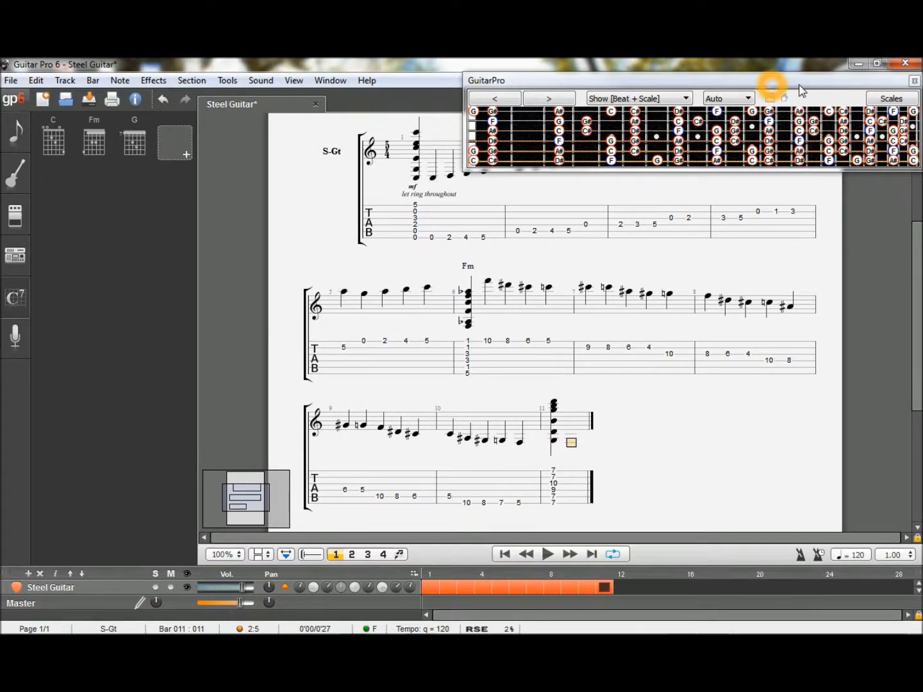
{"action": "left_click", "coordinate": [880, 100]}
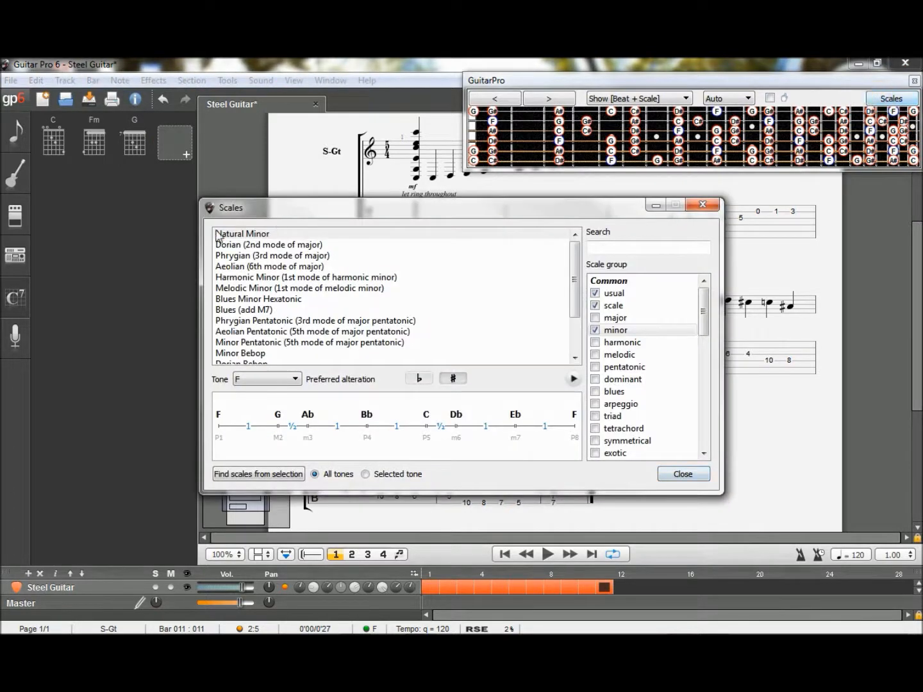
{"action": "left_click", "coordinate": [594, 330]}
{"action": "left_click", "coordinate": [597, 330]}
{"action": "left_click", "coordinate": [597, 319]}
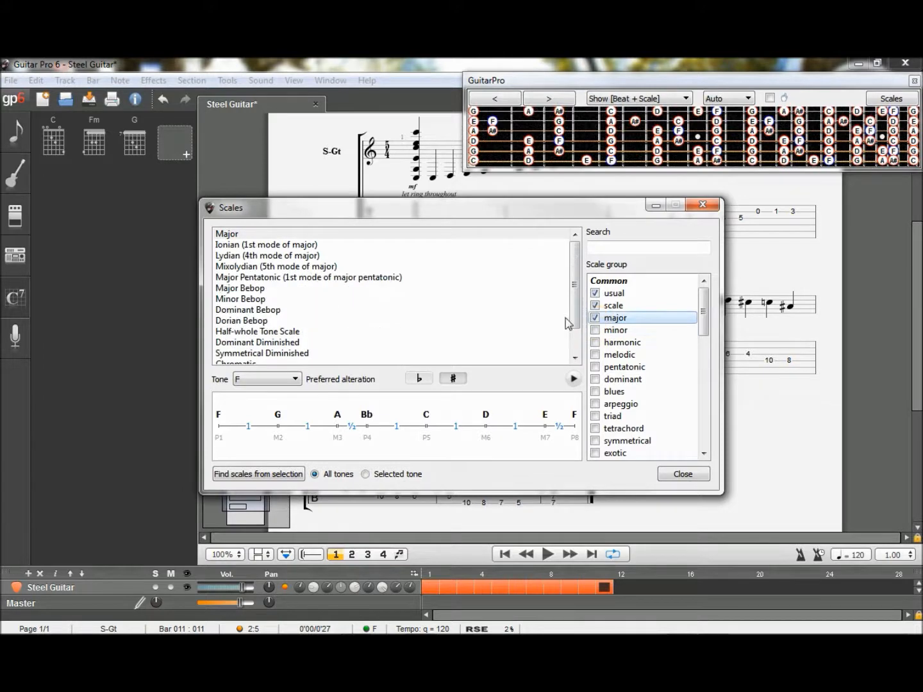
{"action": "left_click", "coordinate": [228, 234]}
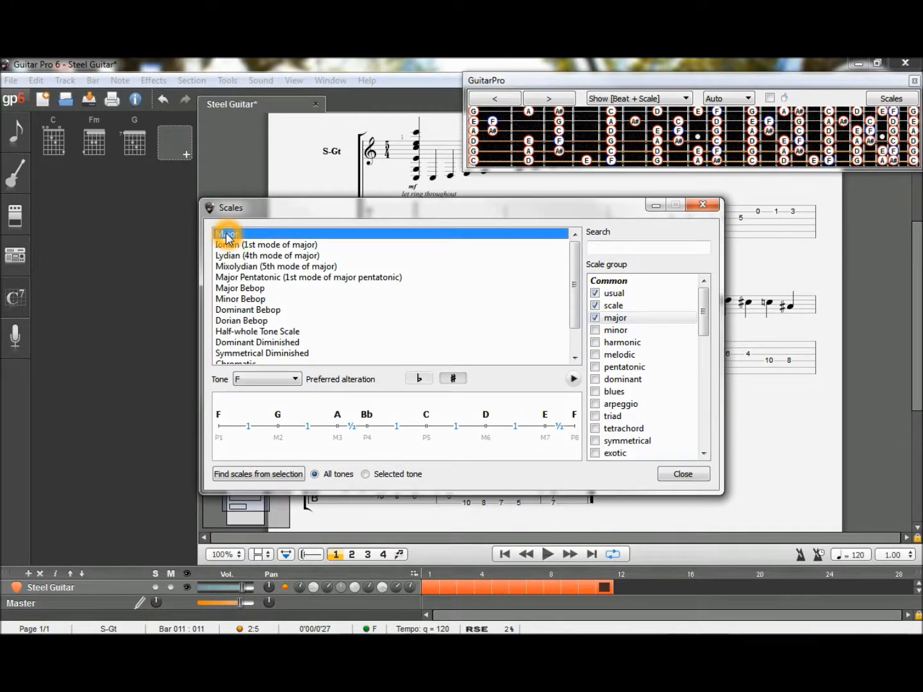
{"action": "left_click", "coordinate": [234, 268]}
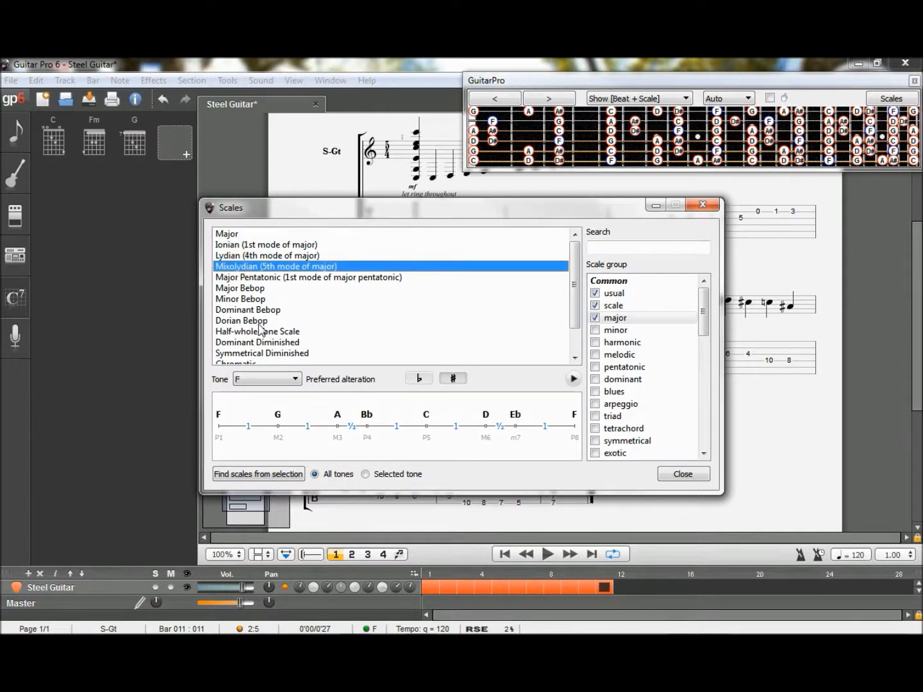
{"action": "left_click", "coordinate": [276, 379]}
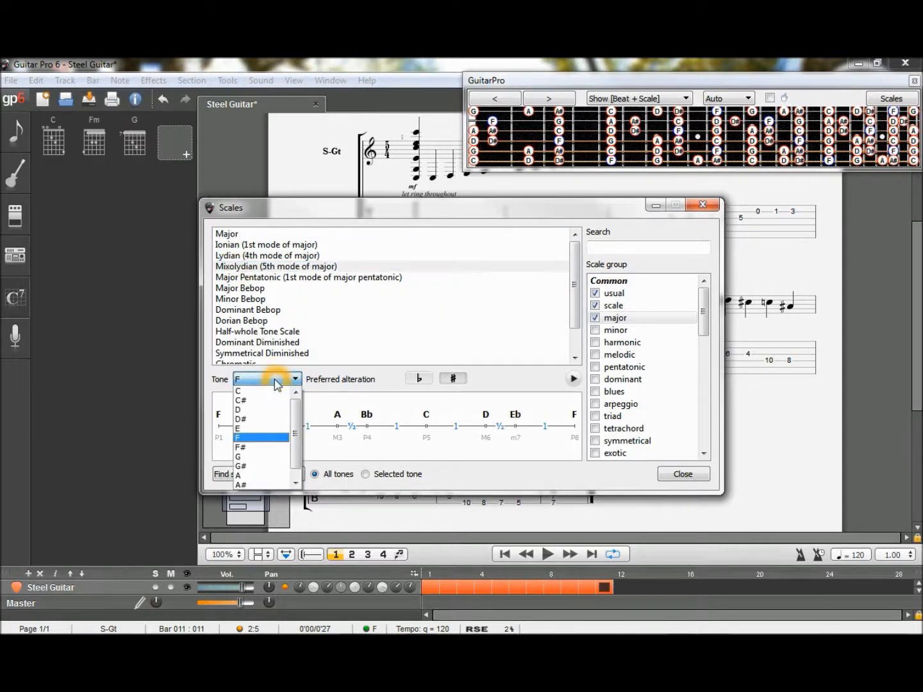
{"action": "left_click", "coordinate": [245, 457]}
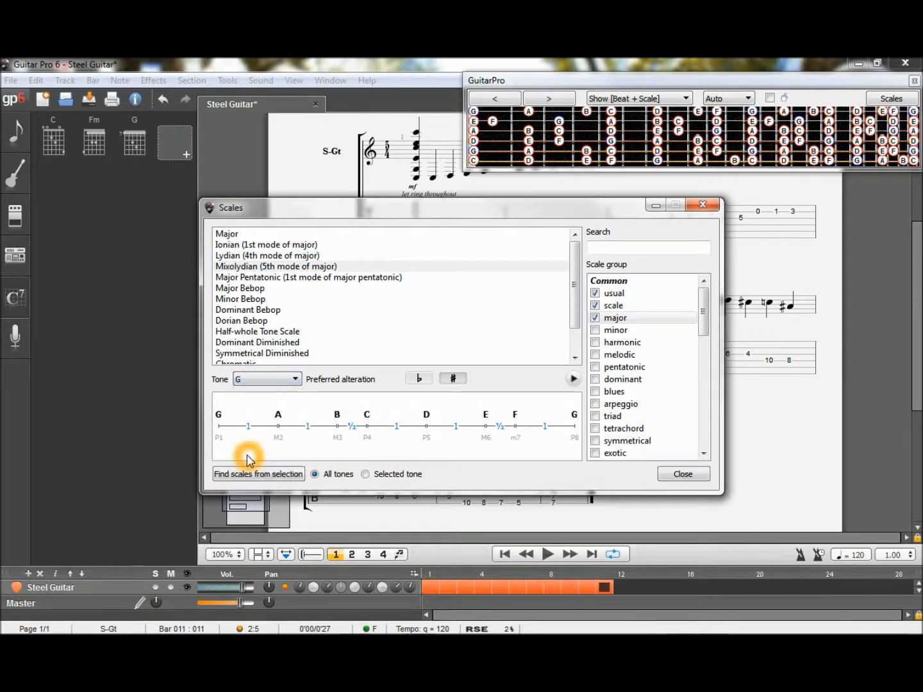
{"action": "left_click", "coordinate": [690, 473]}
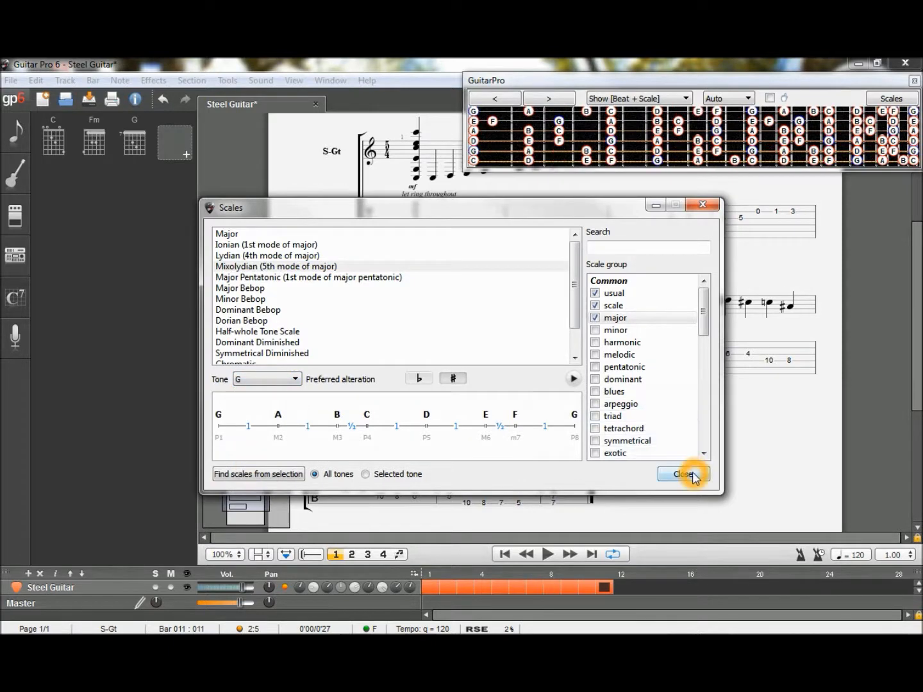
{"action": "left_click", "coordinate": [473, 498]}
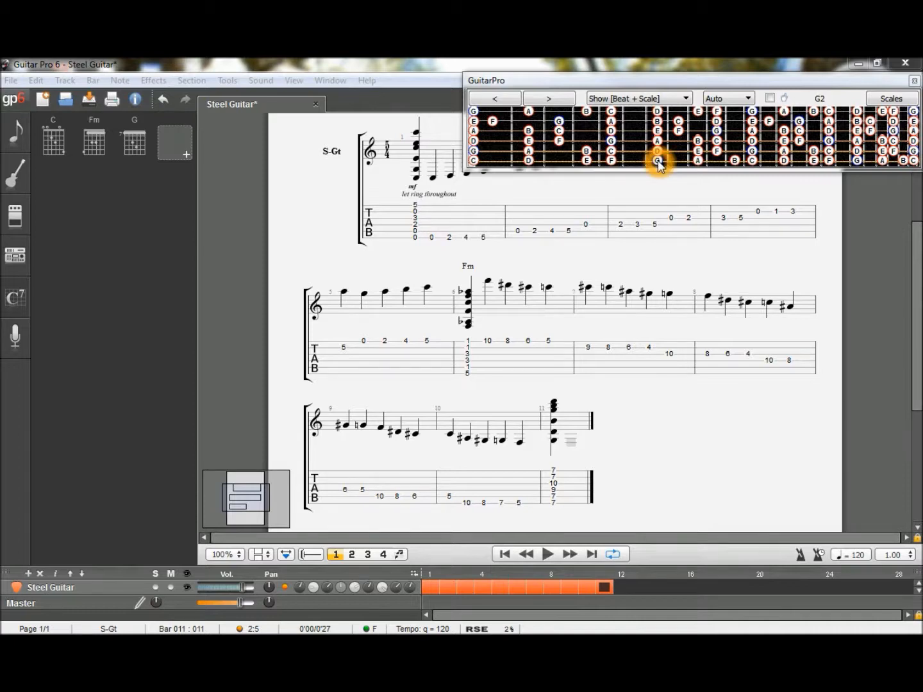
- Complete bar 11 with G, A, B and C on the sixth string at frets 7, 9, 11 and 12
{"action": "left_click", "coordinate": [657, 161]}
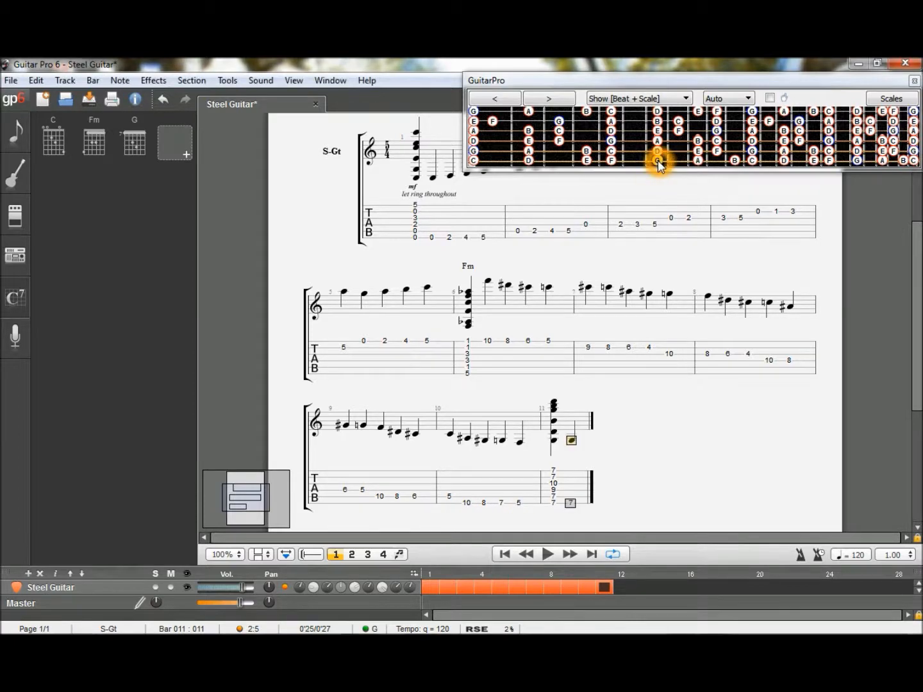
{"action": "key", "text": "Right"}
{"action": "left_click", "coordinate": [698, 161]}
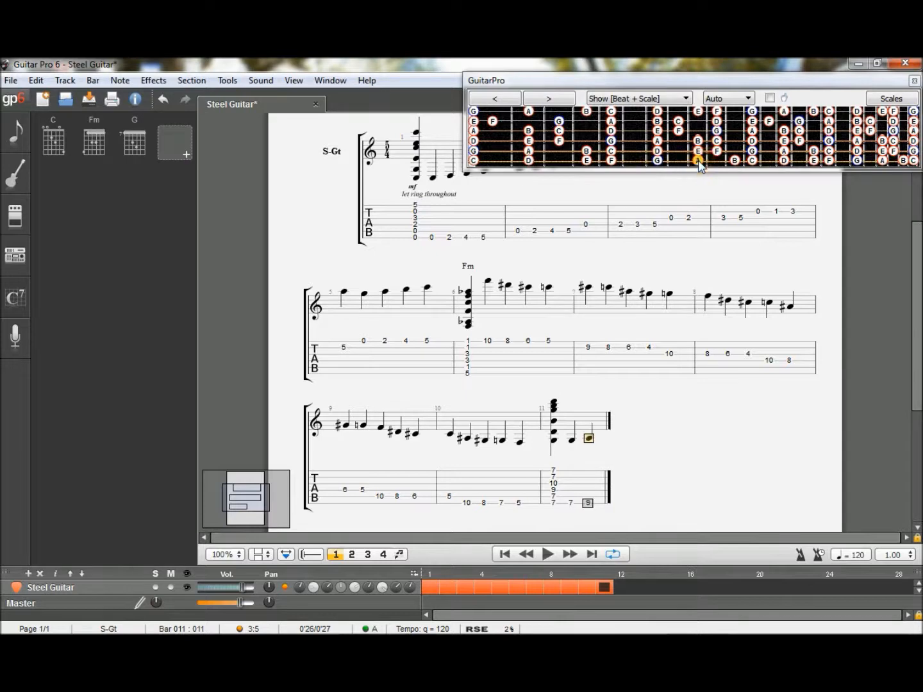
{"action": "key", "text": "Right"}
{"action": "left_click", "coordinate": [735, 160]}
{"action": "key", "text": "Right"}
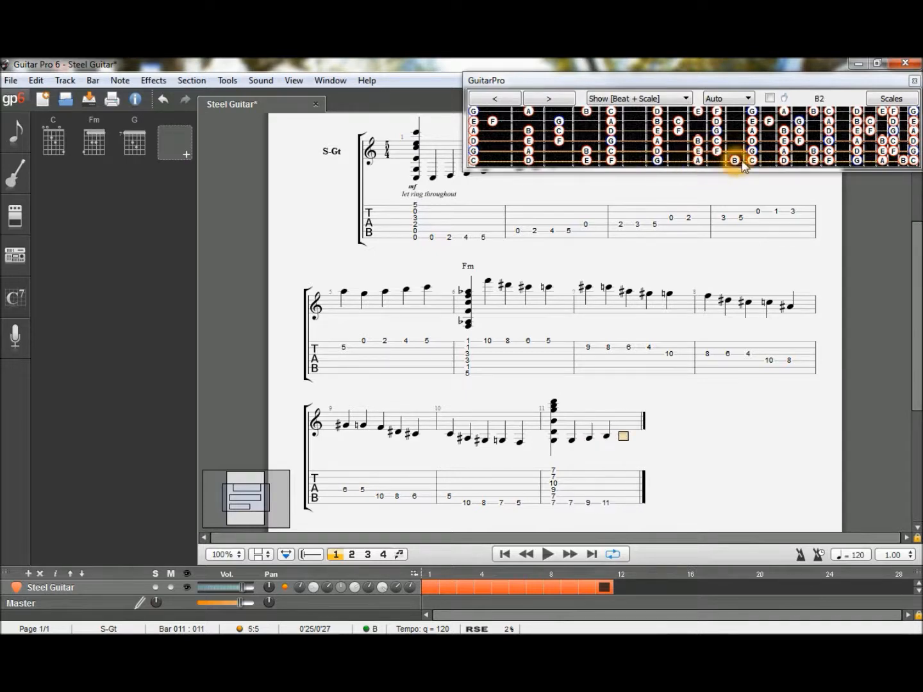
{"action": "left_click", "coordinate": [752, 161]}
{"action": "key", "text": "Right"}
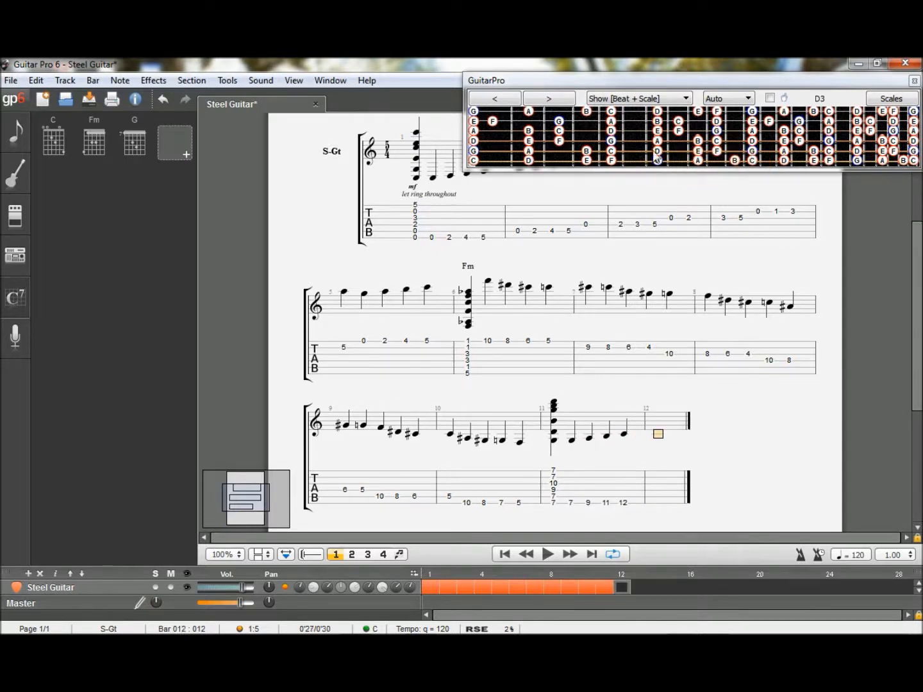
- Fill bar 12 with D, E, F and G on the fifth string at frets 7, 9, 10 and 12, plus A on the fourth at fret 7
{"action": "left_click", "coordinate": [613, 155]}
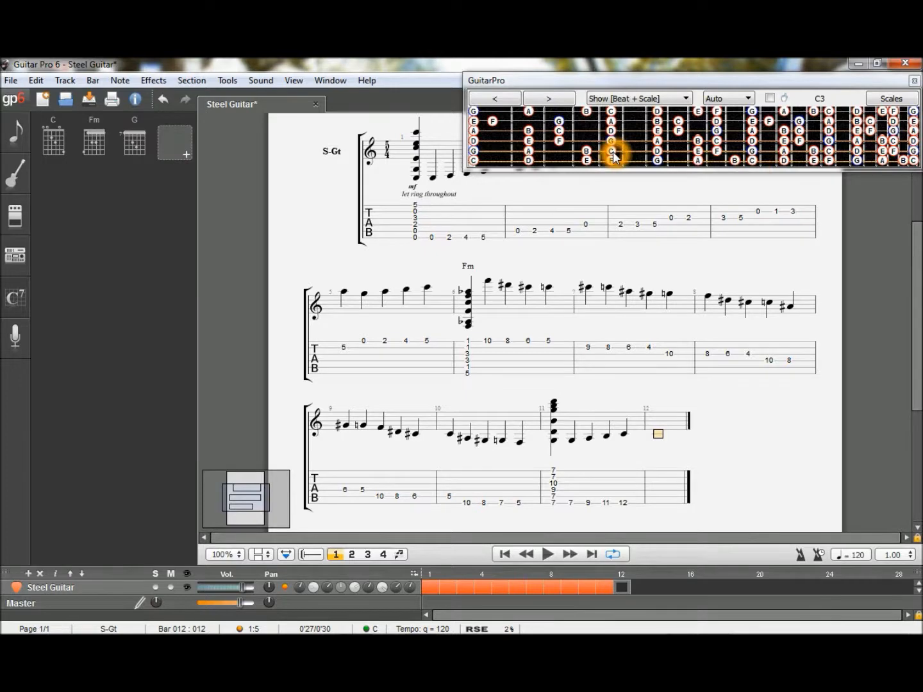
{"action": "left_click", "coordinate": [658, 152]}
{"action": "key", "text": "Right"}
{"action": "left_click", "coordinate": [695, 154]}
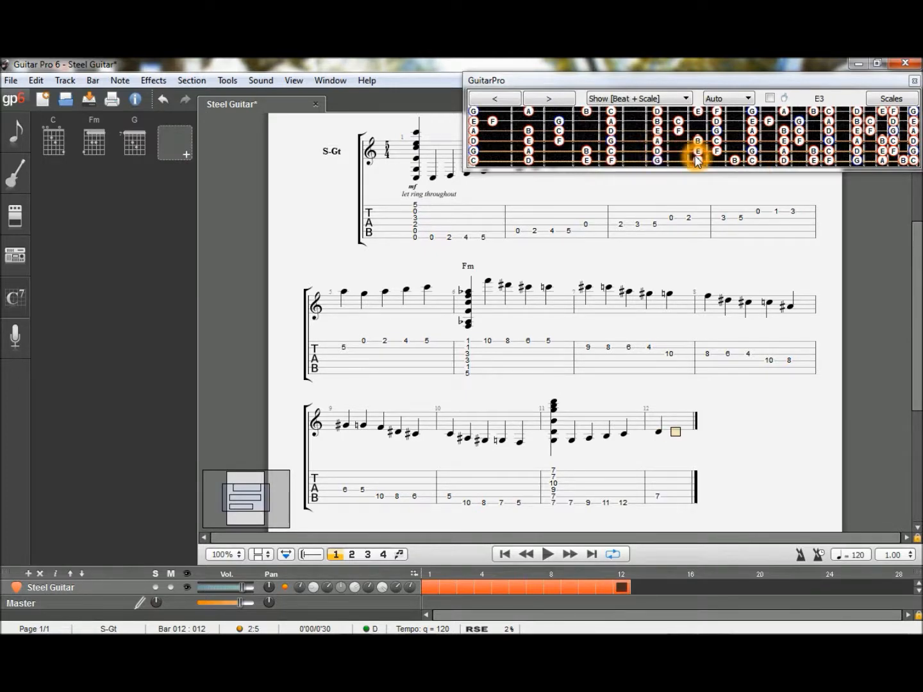
{"action": "key", "text": "Right"}
{"action": "left_click", "coordinate": [718, 153]}
{"action": "key", "text": "Right"}
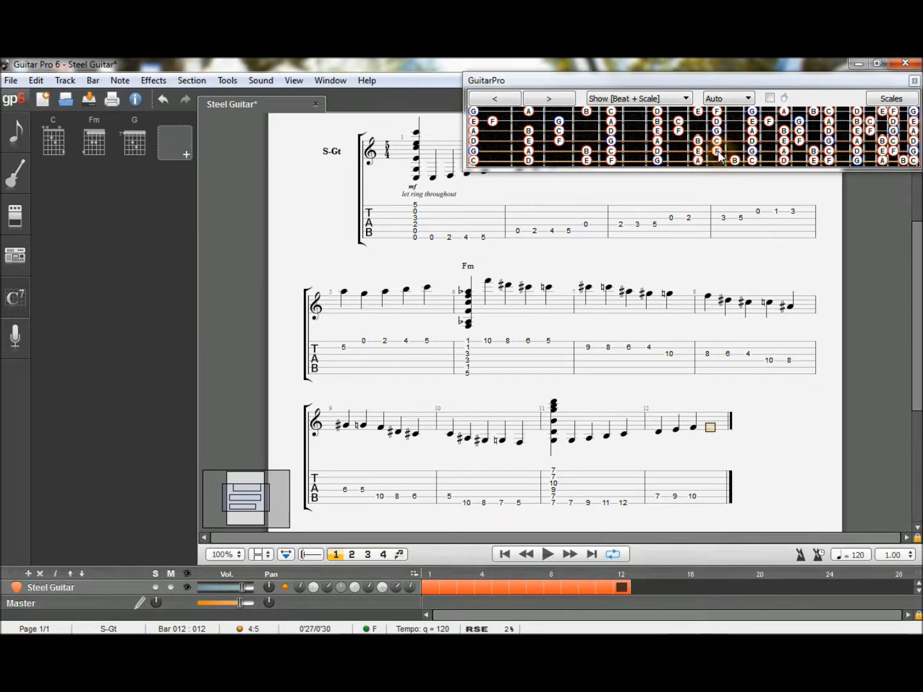
{"action": "left_click", "coordinate": [752, 152]}
{"action": "key", "text": "Right"}
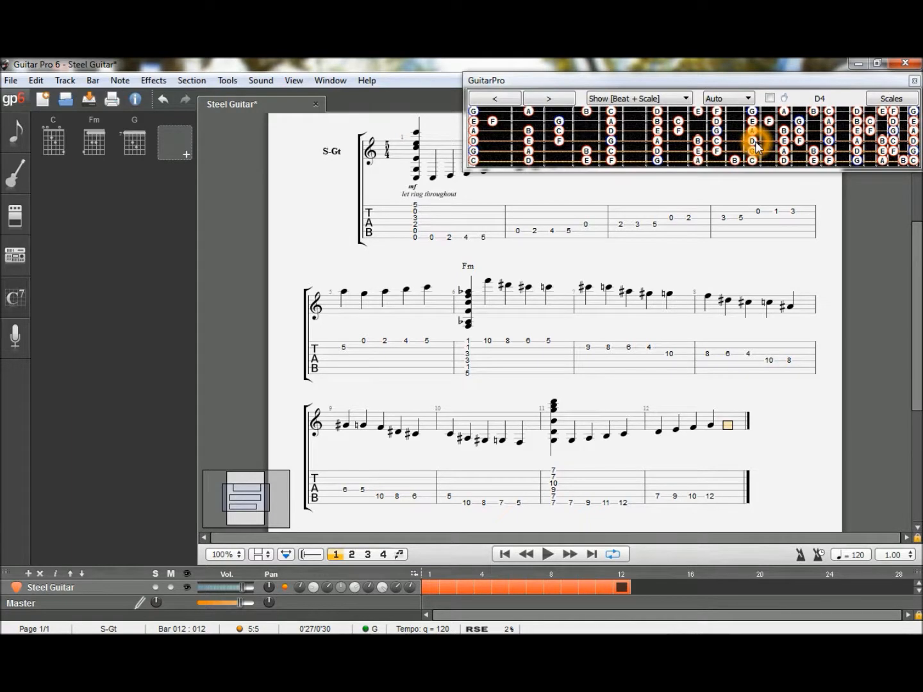
{"action": "left_click", "coordinate": [657, 141]}
{"action": "key", "text": "Right"}
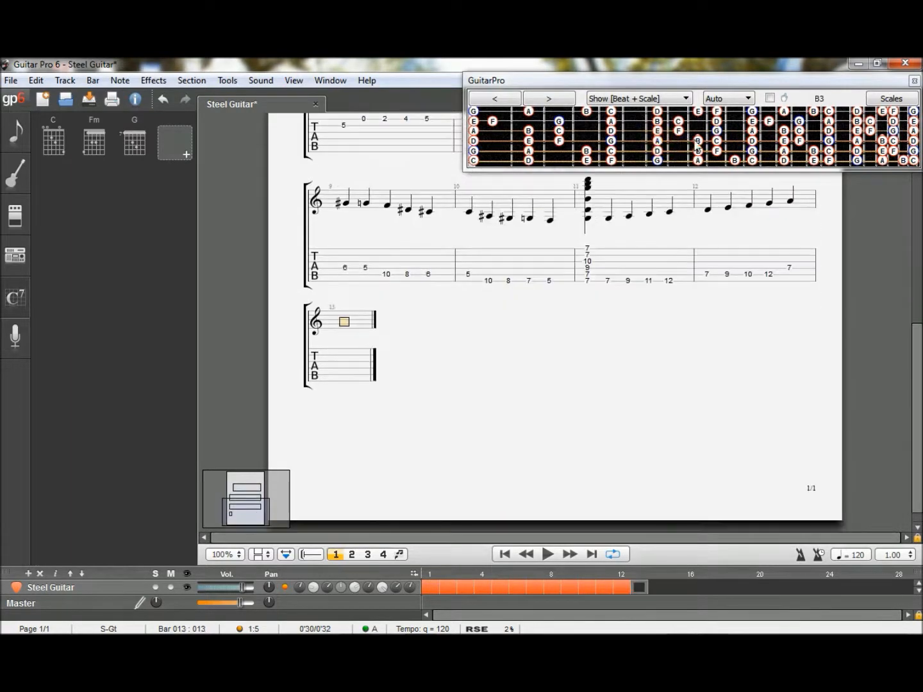
- Fill bar 13 with B, C and D on the fourth string at frets 9, 10 and 12, plus E and F on the third at 7 and 8
{"action": "left_click", "coordinate": [697, 142]}
{"action": "key", "text": "Right"}
{"action": "left_click", "coordinate": [717, 142]}
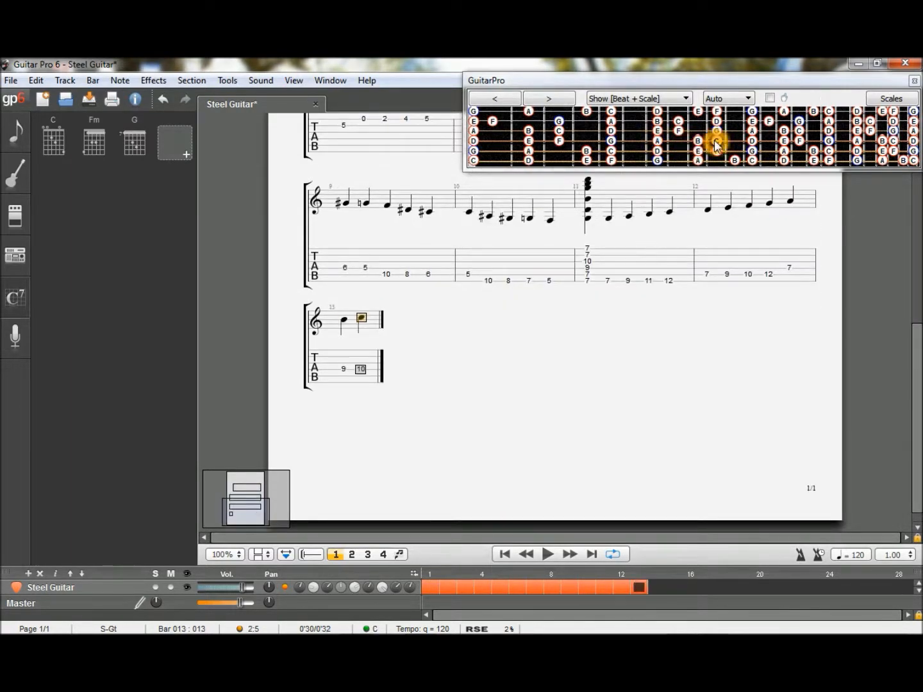
{"action": "key", "text": "Right"}
{"action": "left_click", "coordinate": [752, 141]}
{"action": "key", "text": "Right"}
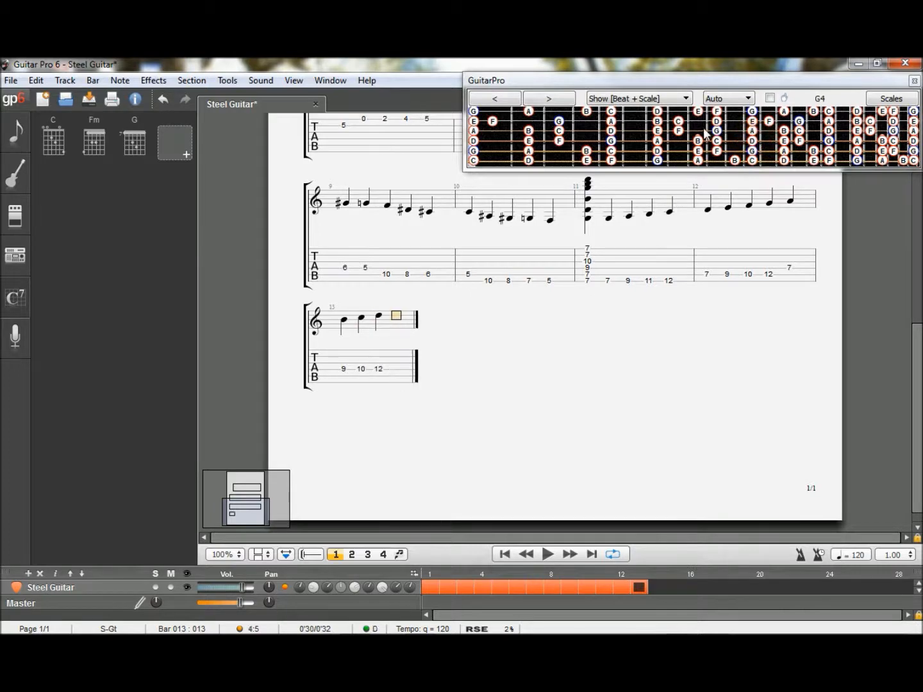
{"action": "left_click", "coordinate": [659, 131]}
{"action": "key", "text": "Right"}
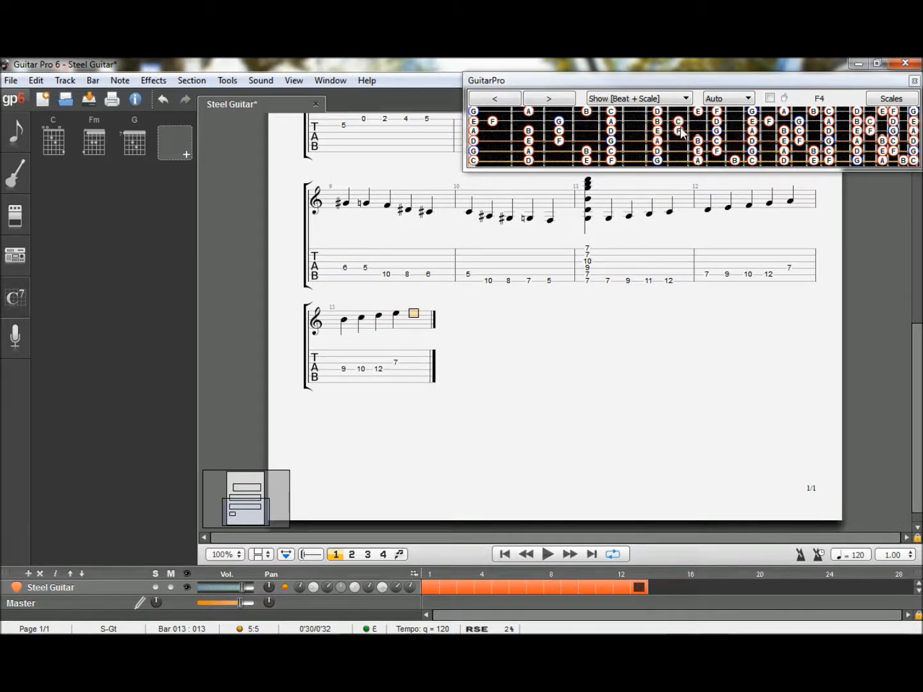
{"action": "left_click", "coordinate": [678, 131]}
{"action": "key", "text": "Right"}
- Fill bar 14 with G and A on the third string at frets 10 and 12, plus B, C and D on the second at 7, 8 and 10
{"action": "left_click", "coordinate": [717, 132]}
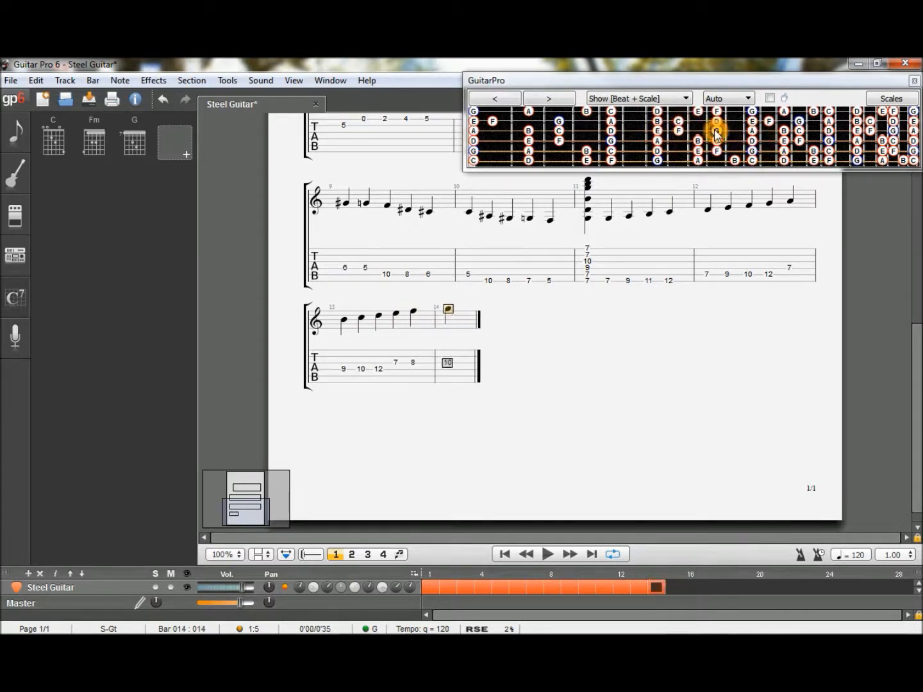
{"action": "key", "text": "Right"}
{"action": "left_click", "coordinate": [752, 136]}
{"action": "key", "text": "Right"}
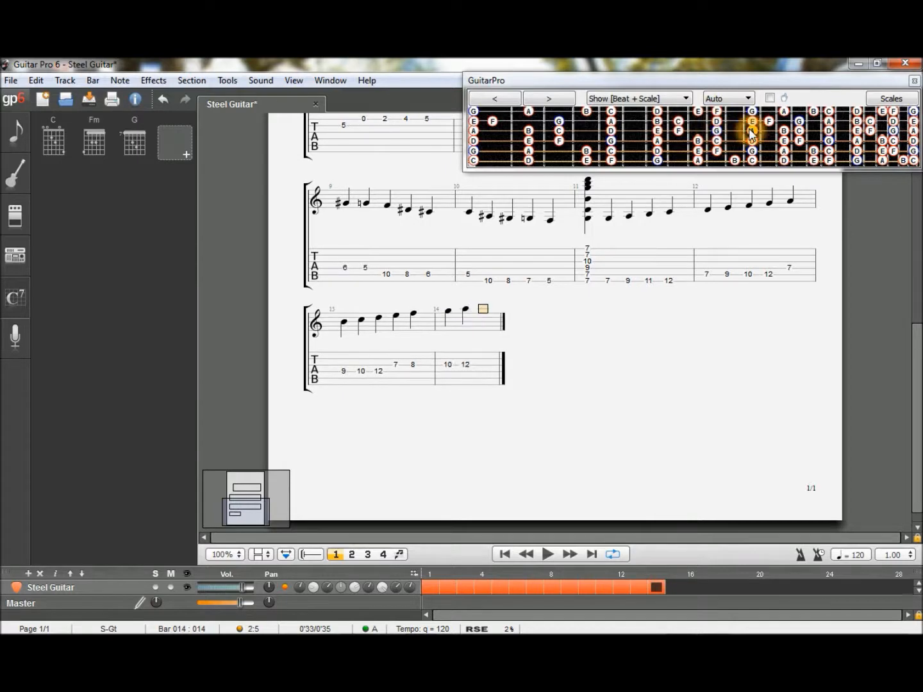
{"action": "left_click", "coordinate": [660, 121]}
{"action": "key", "text": "Right"}
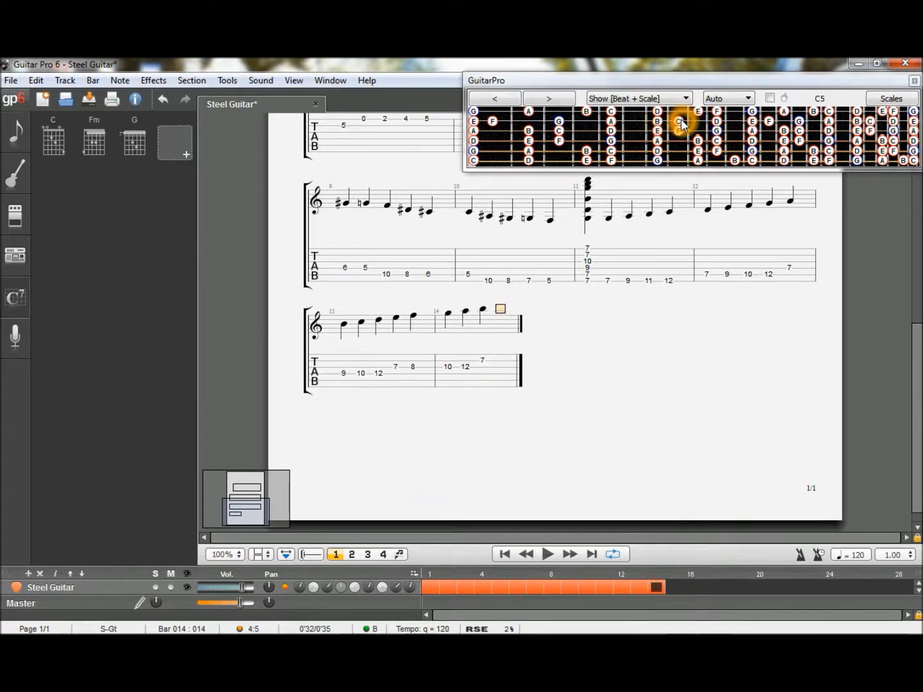
{"action": "left_click", "coordinate": [679, 121]}
{"action": "key", "text": "Right"}
{"action": "left_click", "coordinate": [716, 121]}
{"action": "key", "text": "Right"}
- Enter E and F on the second string at frets 12 and 13 in bar 15, plus G on the first string at fret 12
{"action": "left_click", "coordinate": [749, 121]}
{"action": "key", "text": "Right"}
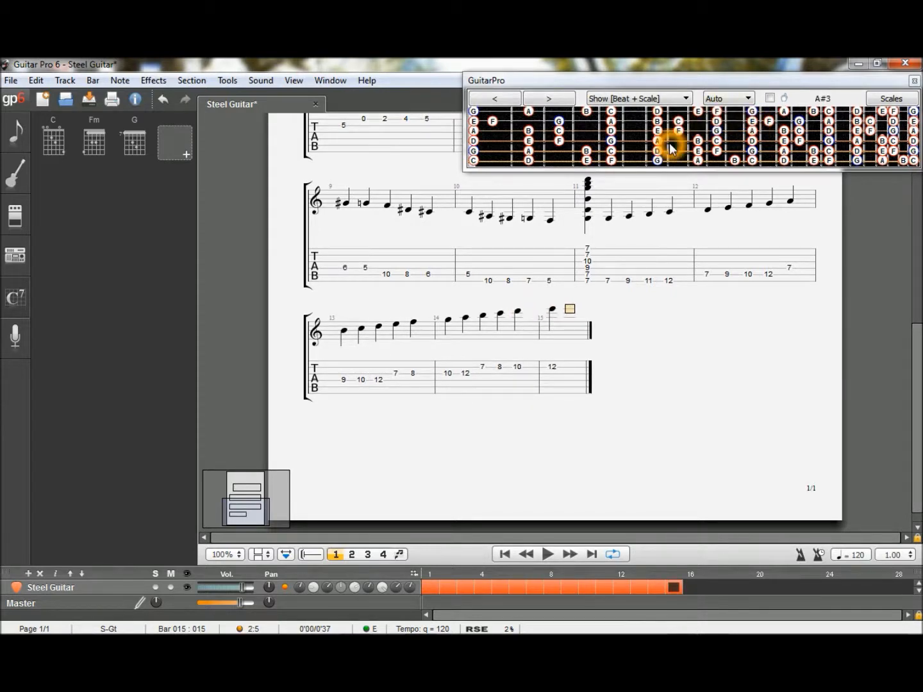
{"action": "left_click", "coordinate": [769, 122]}
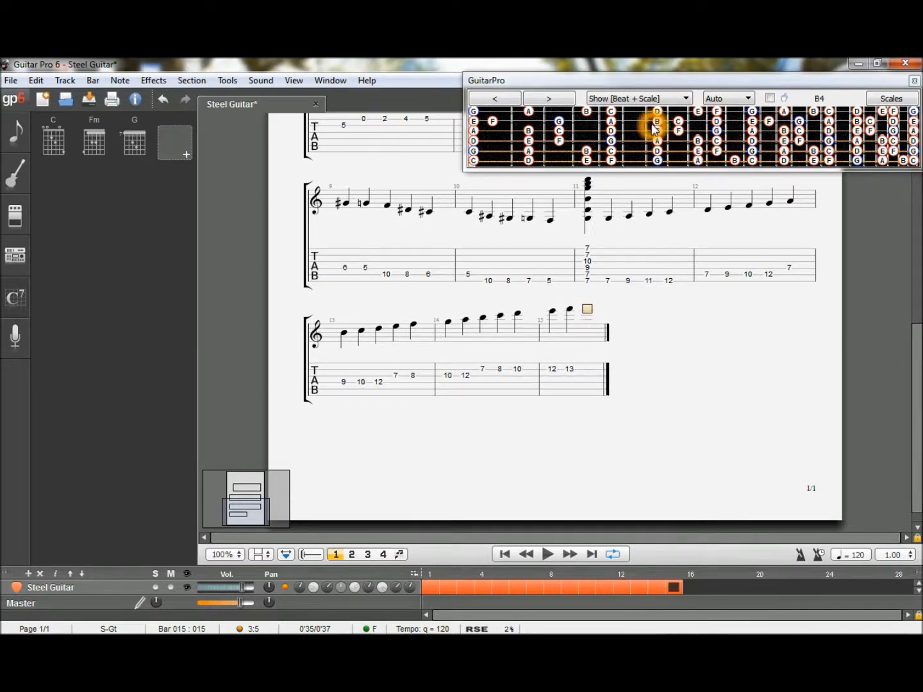
{"action": "left_click", "coordinate": [753, 115]}
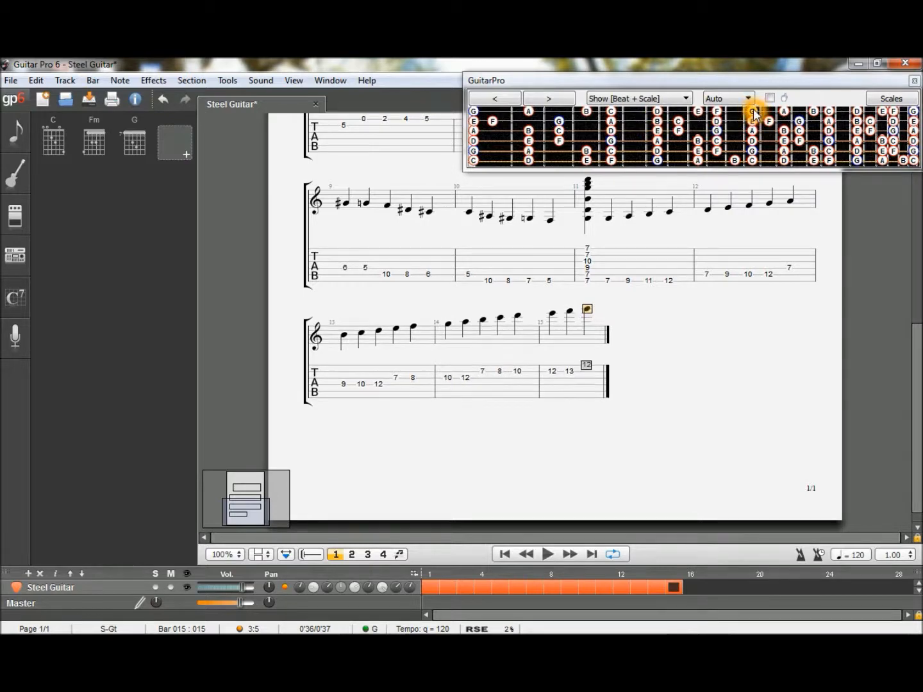
{"action": "left_click", "coordinate": [620, 398]}
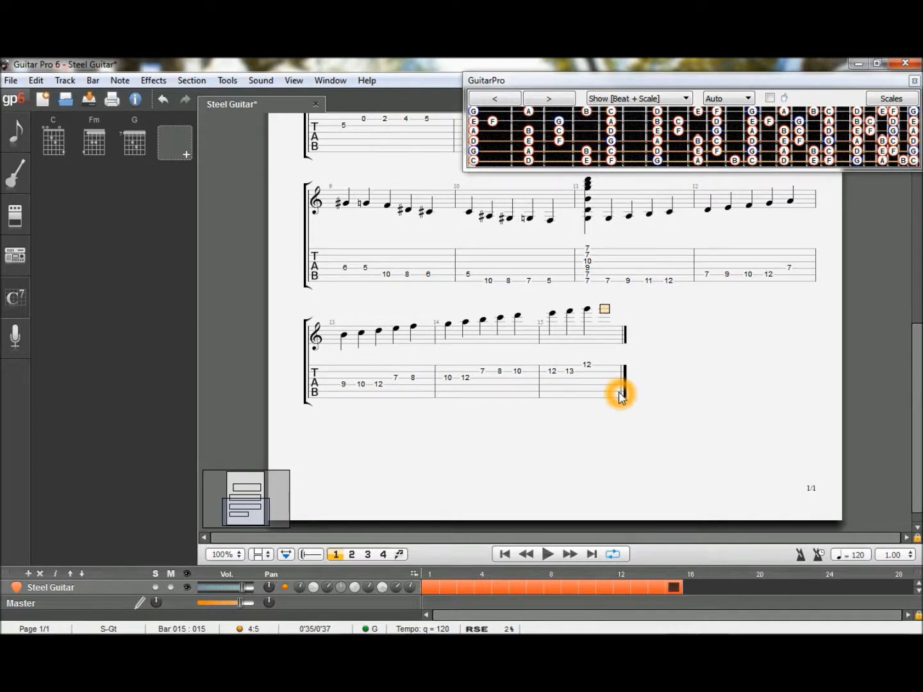
- Return to the beginning of the score and play it back from bar 1
{"action": "left_click", "coordinate": [538, 554]}
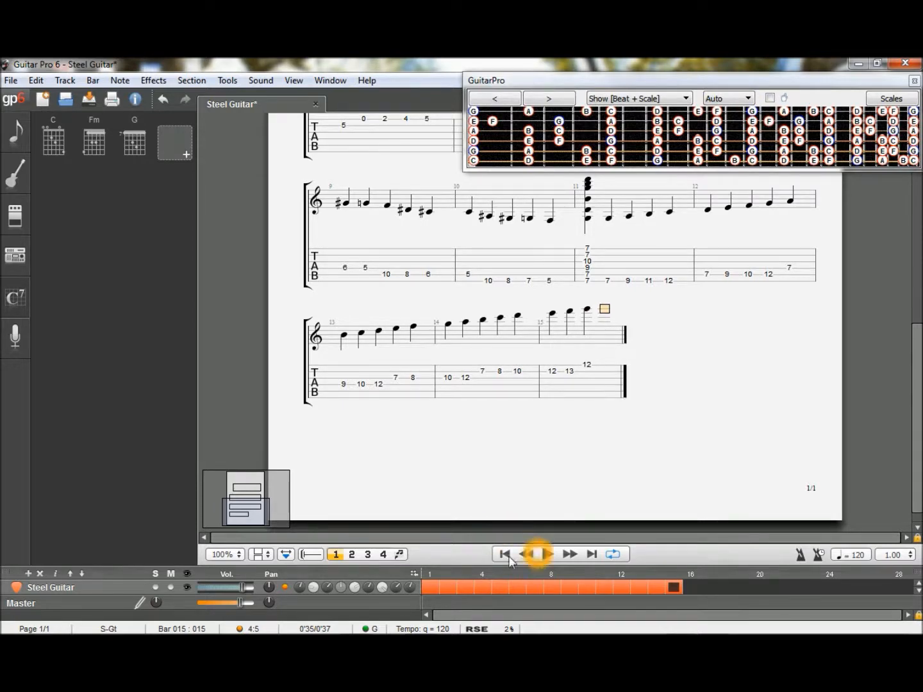
{"action": "left_click", "coordinate": [505, 557]}
{"action": "left_click", "coordinate": [543, 549]}
{"action": "left_click", "coordinate": [546, 553]}
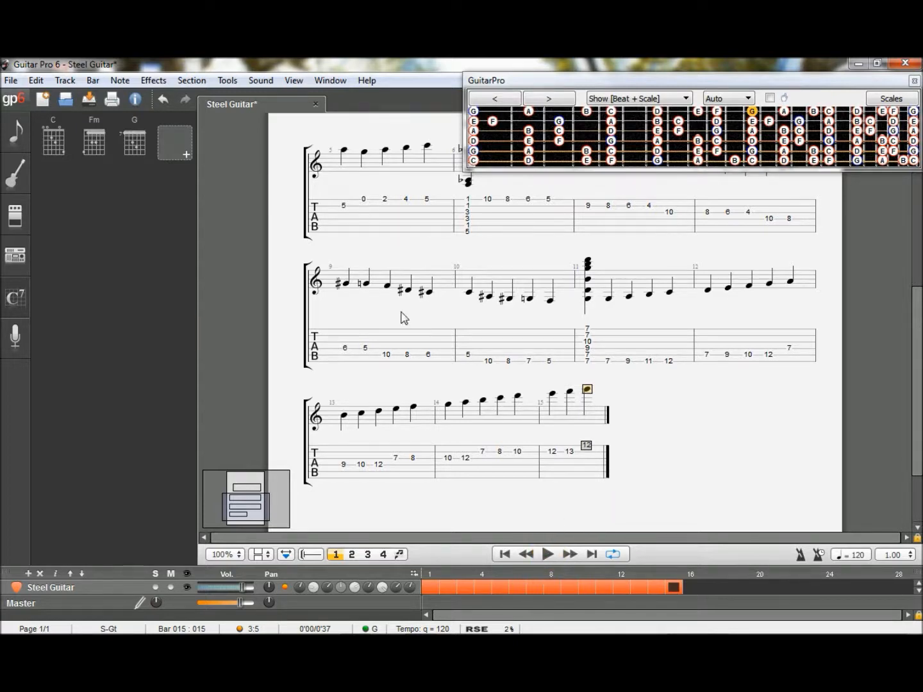
- Review the score from its chord diagrams and tuning header through bar 12, and show the track's tuning and sound settings
{"action": "left_click_drag", "start_coordinate": [917, 335], "coordinate": [911, 182]}
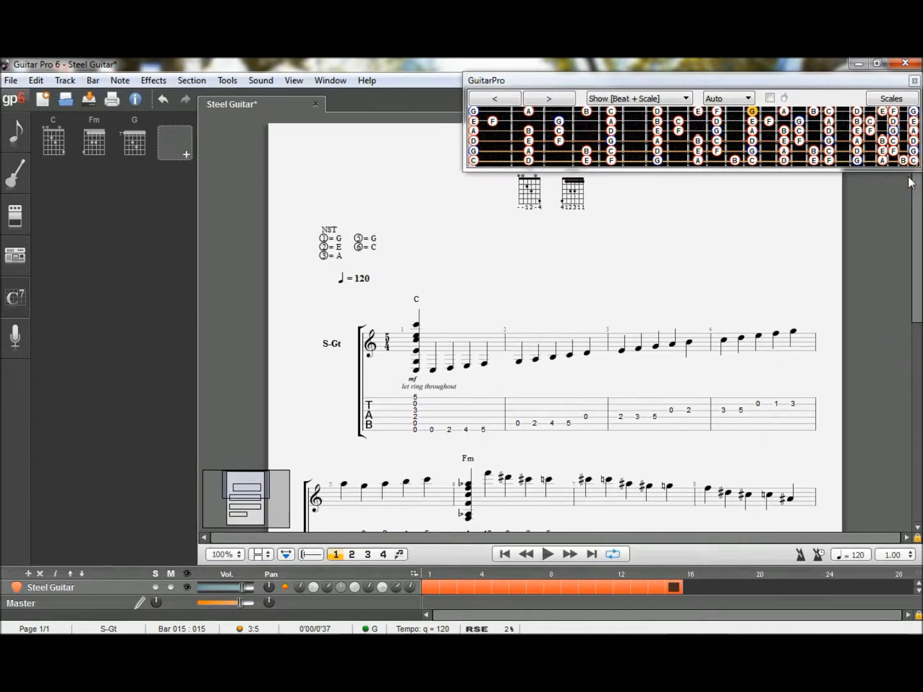
{"action": "left_click_drag", "start_coordinate": [916, 262], "coordinate": [917, 248]}
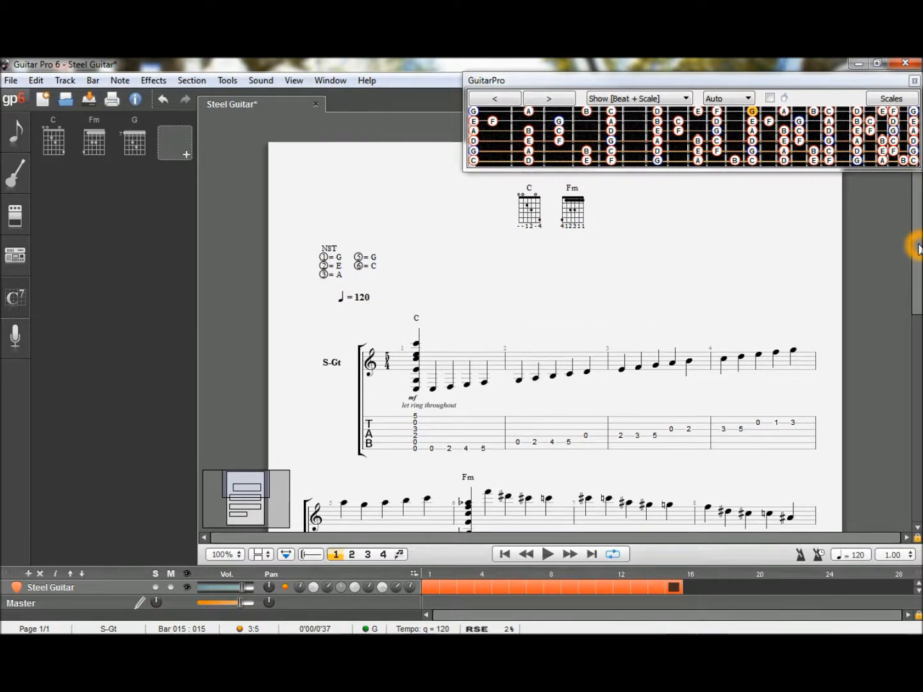
{"action": "left_click_drag", "start_coordinate": [918, 249], "coordinate": [918, 236]}
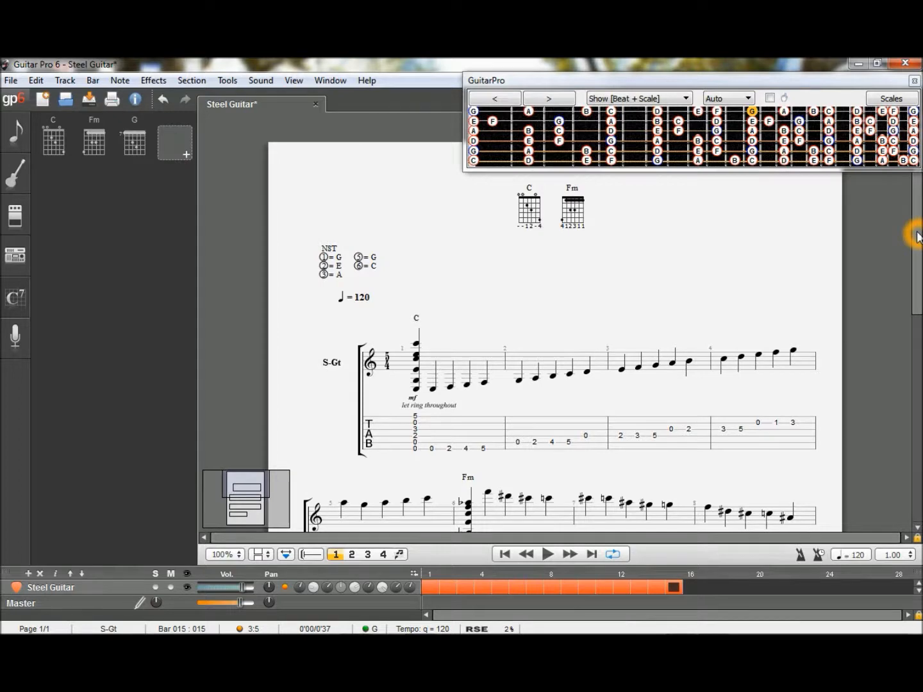
{"action": "left_click_drag", "start_coordinate": [918, 237], "coordinate": [919, 335]}
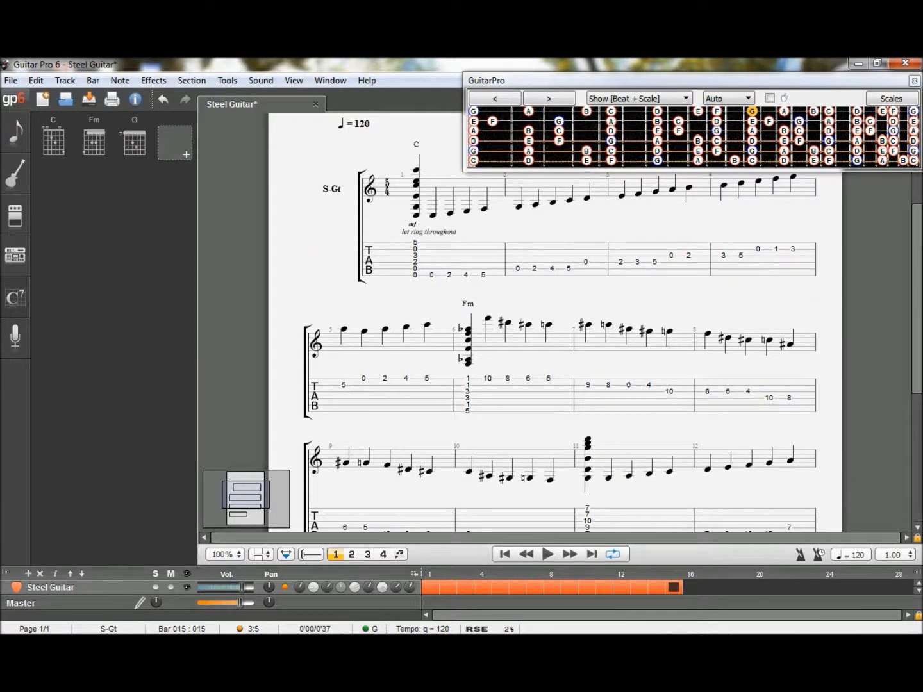
{"action": "left_click", "coordinate": [919, 322]}
{"action": "left_click", "coordinate": [13, 177]}
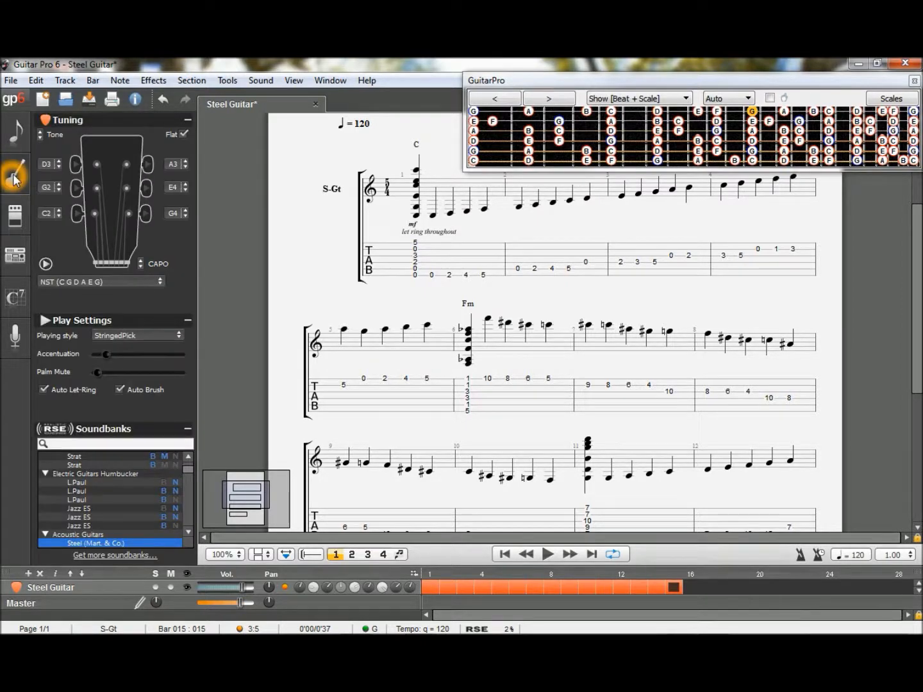